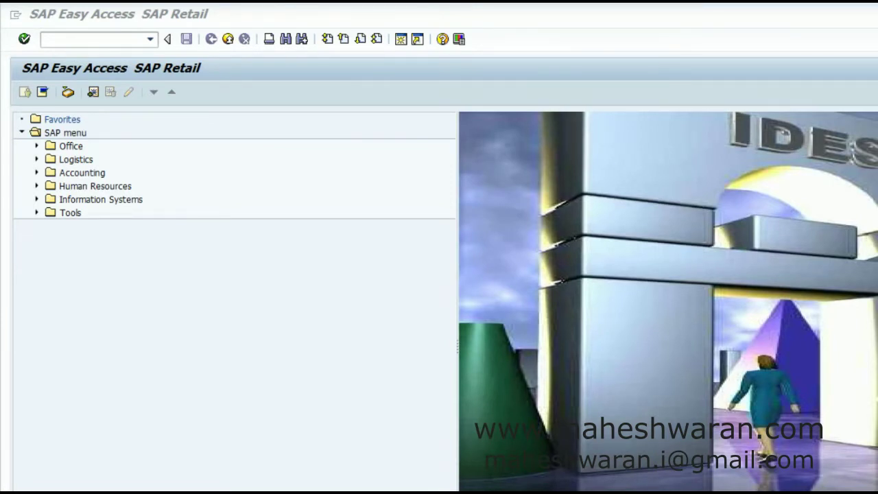
Step: Open the article creation transaction with the code /nmm41
{"action": "left_click", "coordinate": [84, 40]}
{"action": "type", "text": "/nmm"}
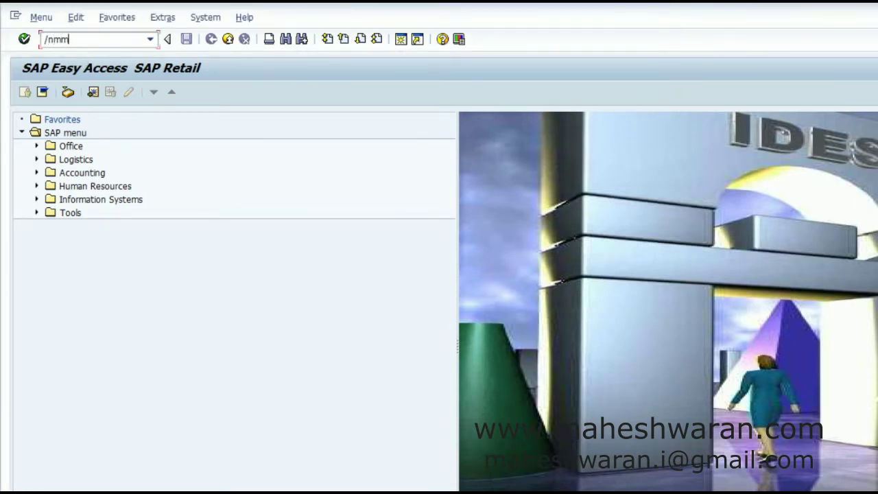
{"action": "type", "text": "41"}
{"action": "key", "text": "Return"}
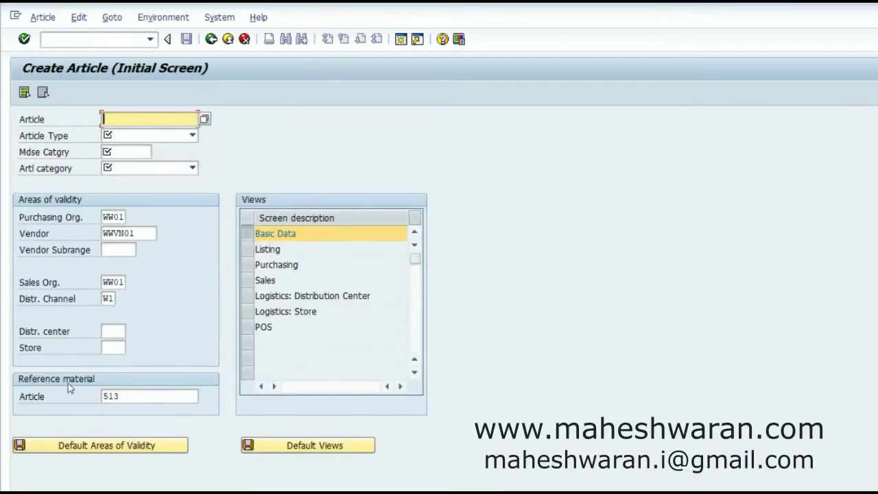
Step: Set the reference article to 100069 for the new article
{"action": "left_click", "coordinate": [131, 396]}
{"action": "key", "text": "BackSpace"}
{"action": "key", "text": "BackSpace"}
{"action": "key", "text": "BackSpace"}
{"action": "key", "text": "Down"}
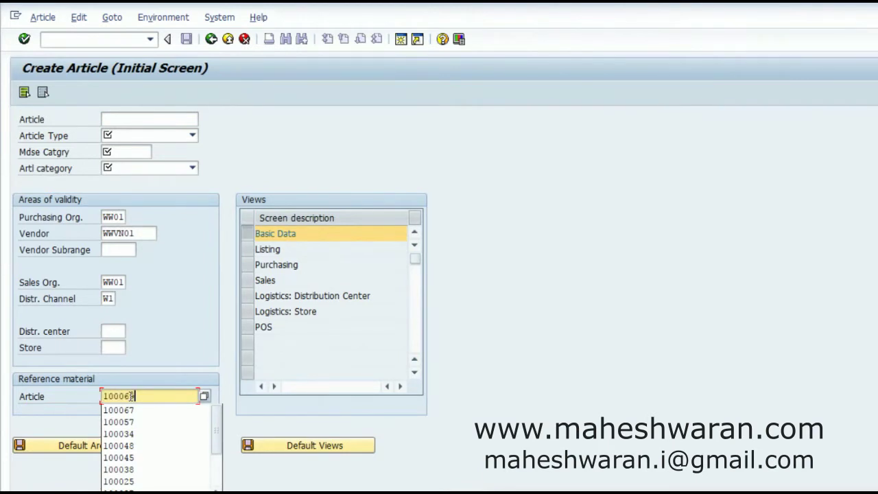
Step: Choose the WWTR Woolworth article type for the new article
{"action": "left_click", "coordinate": [165, 136]}
{"action": "scroll", "coordinate": [195, 167], "scroll_direction": "down", "scroll_amount": 1}
{"action": "left_click_drag", "start_coordinate": [195, 166], "coordinate": [194, 229]}
{"action": "left_click", "coordinate": [161, 223]}
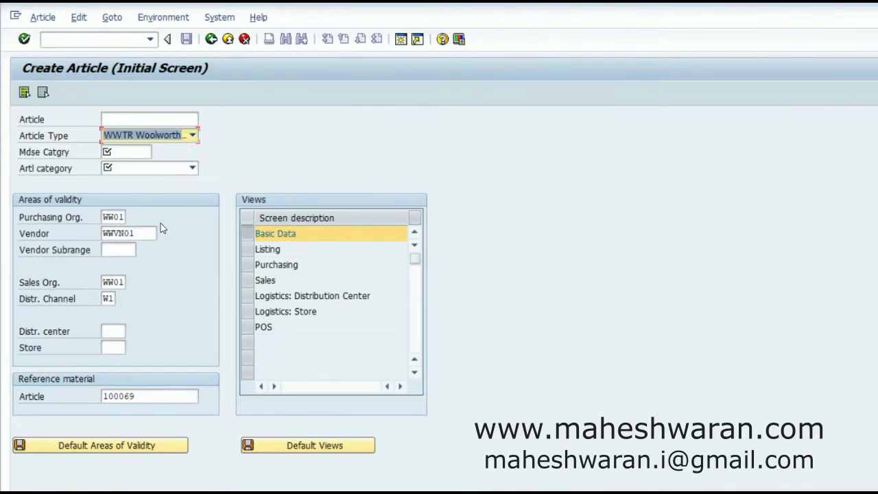
Step: Set the merchandise category to WWACDS and the article category to 00 Single article
{"action": "left_click", "coordinate": [136, 151]}
{"action": "type", "text": "wwacds"}
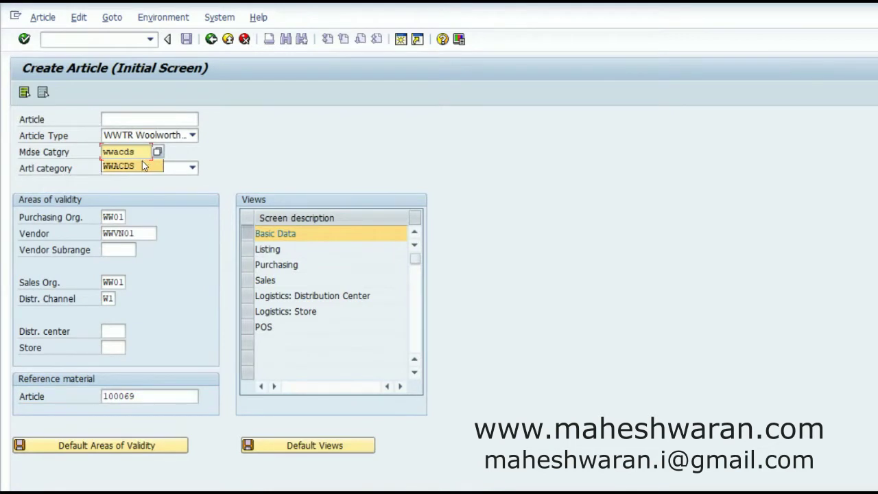
{"action": "left_click", "coordinate": [142, 161]}
{"action": "left_click", "coordinate": [154, 166]}
{"action": "left_click", "coordinate": [150, 181]}
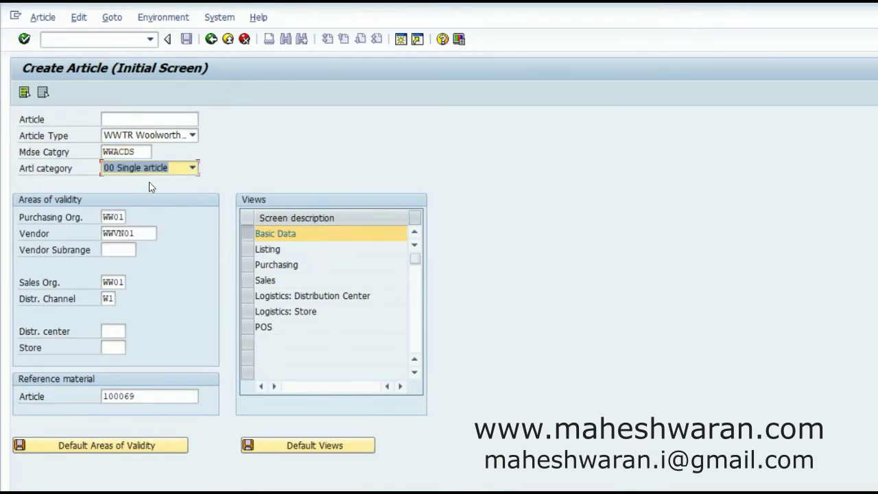
Step: Start creating the article with all views selected and describe it as "Agyathavasi (Telugu)"
{"action": "left_click", "coordinate": [24, 92]}
{"action": "key", "text": "Return"}
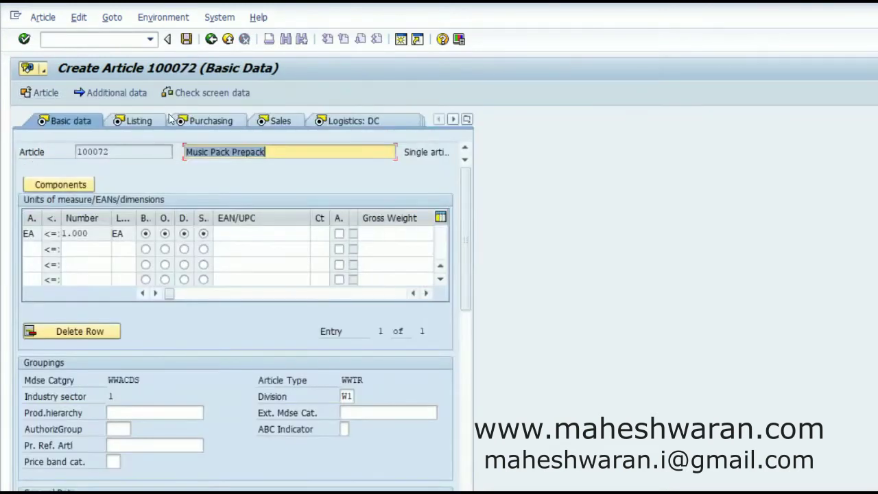
{"action": "type", "text": "Agyat"}
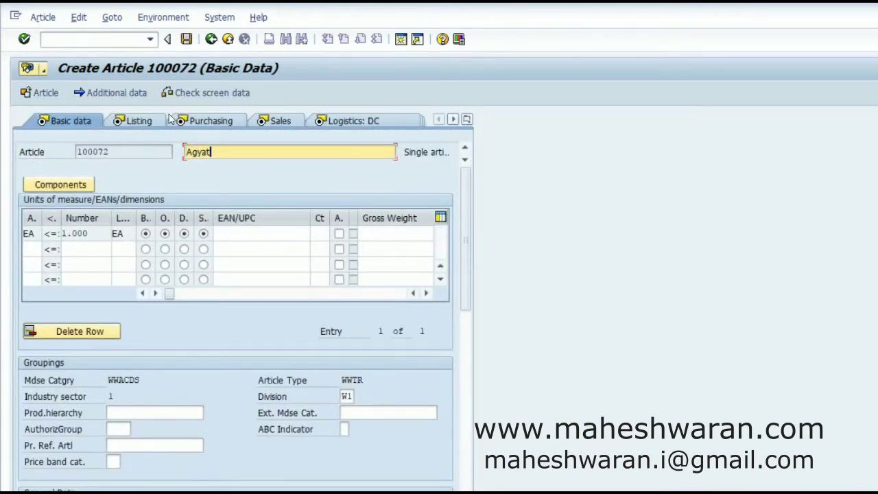
{"action": "type", "text": "havasi (Telugu)"}
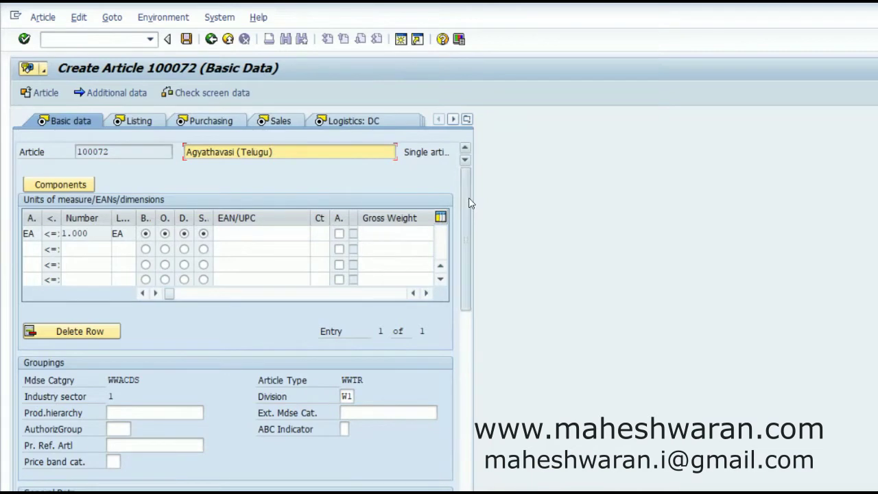
{"action": "left_click_drag", "start_coordinate": [471, 202], "coordinate": [487, 192]}
Step: Go through the article's Listing and Purchasing views, keeping the data copied from the reference article
{"action": "left_click", "coordinate": [137, 121]}
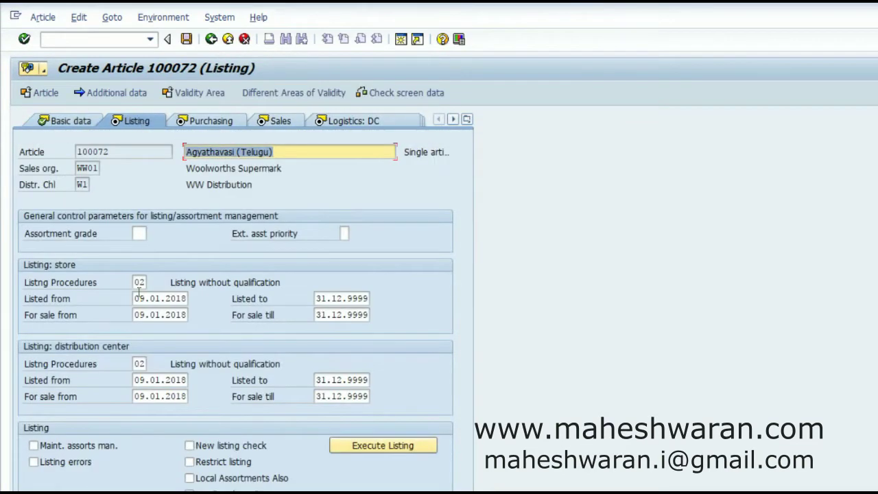
{"action": "left_click", "coordinate": [184, 121]}
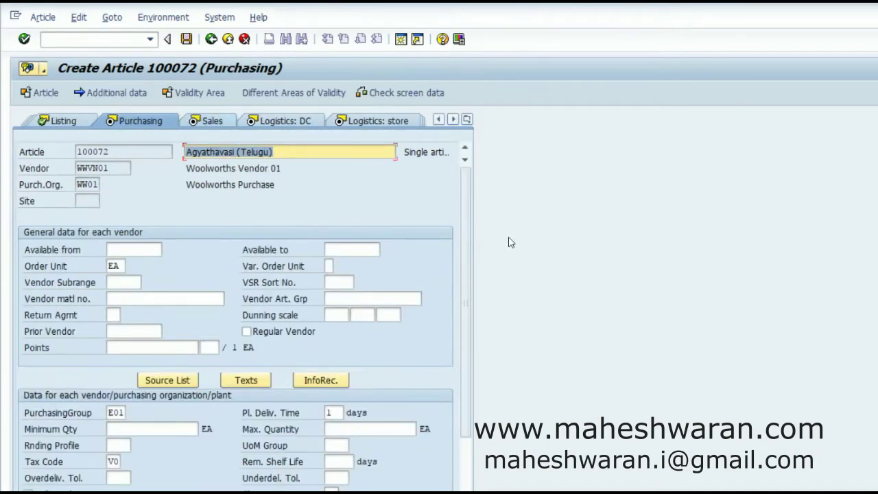
{"action": "scroll", "coordinate": [471, 288], "scroll_direction": "down", "scroll_amount": 2}
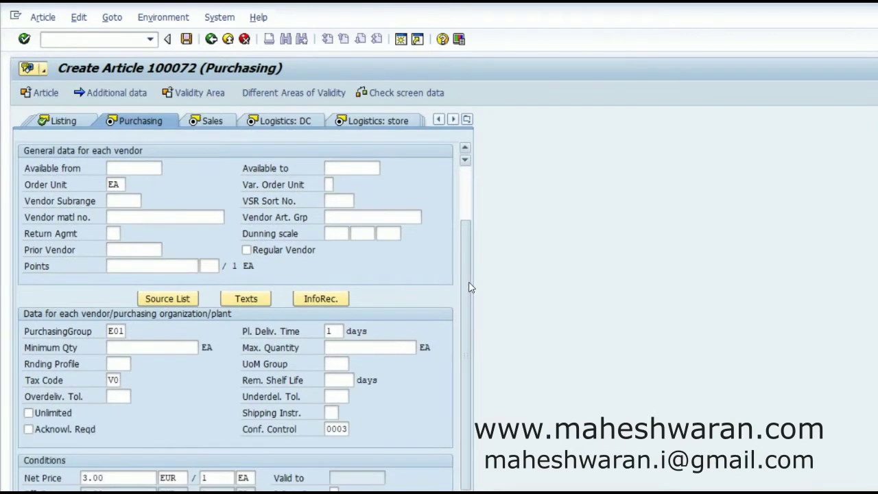
{"action": "scroll", "coordinate": [469, 323], "scroll_direction": "down", "scroll_amount": 2}
{"action": "scroll", "coordinate": [468, 360], "scroll_direction": "up", "scroll_amount": 4}
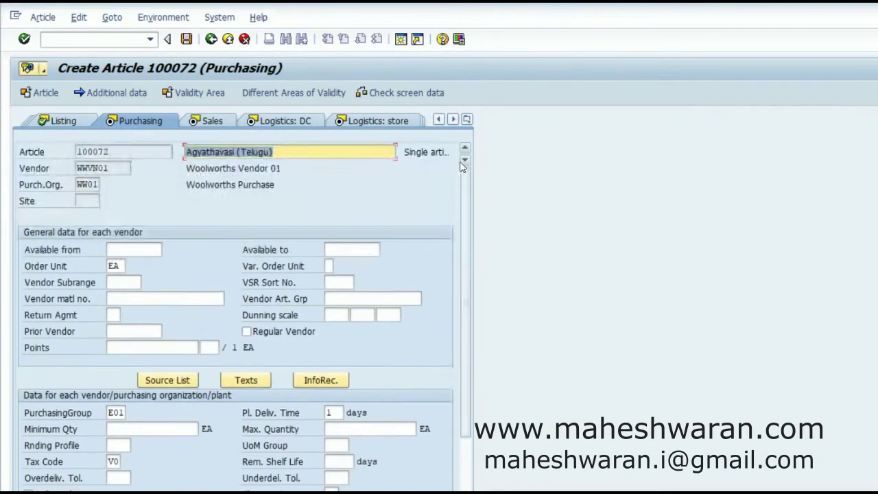
Step: Go through the article's Sales and Logistics: DC views, checking the copied pricing, MRP and storage data
{"action": "left_click", "coordinate": [210, 118]}
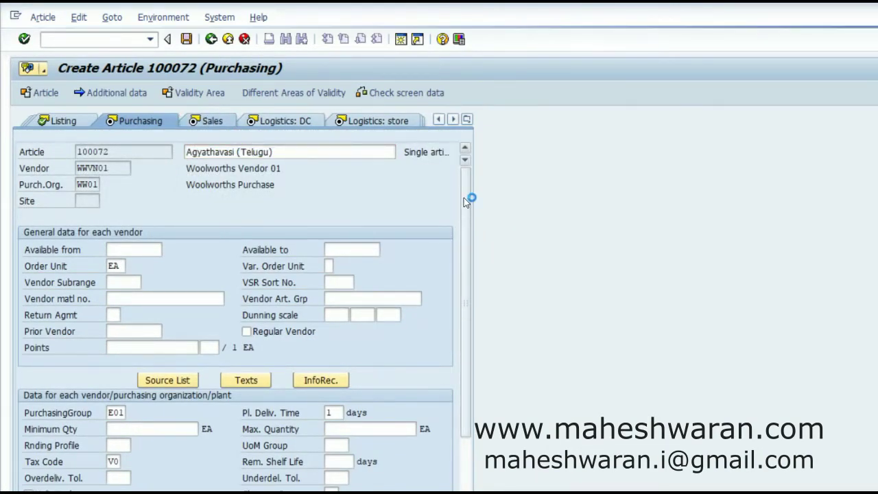
{"action": "scroll", "coordinate": [466, 235], "scroll_direction": "down", "scroll_amount": 1}
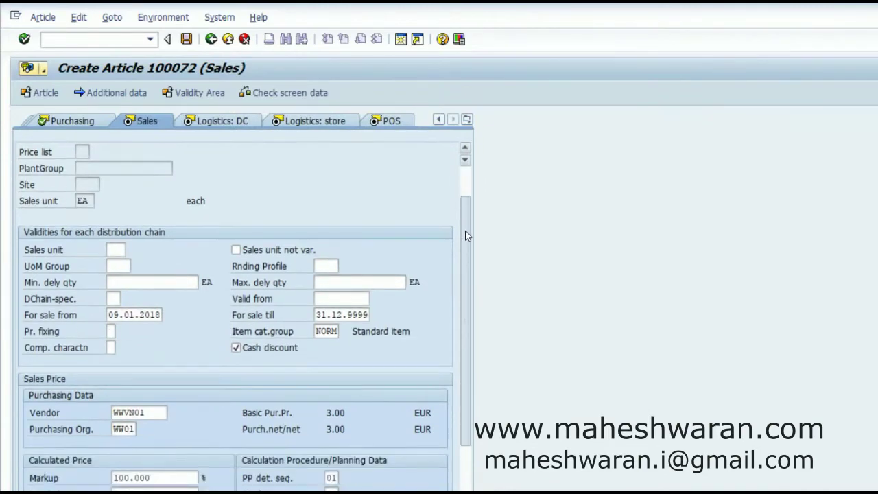
{"action": "scroll", "coordinate": [466, 235], "scroll_direction": "down", "scroll_amount": 3}
{"action": "scroll", "coordinate": [462, 294], "scroll_direction": "up", "scroll_amount": 3}
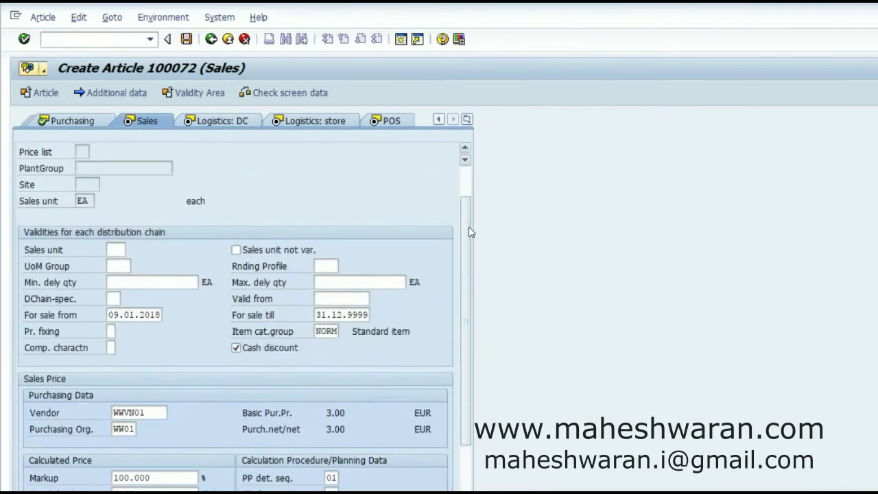
{"action": "left_click", "coordinate": [206, 125]}
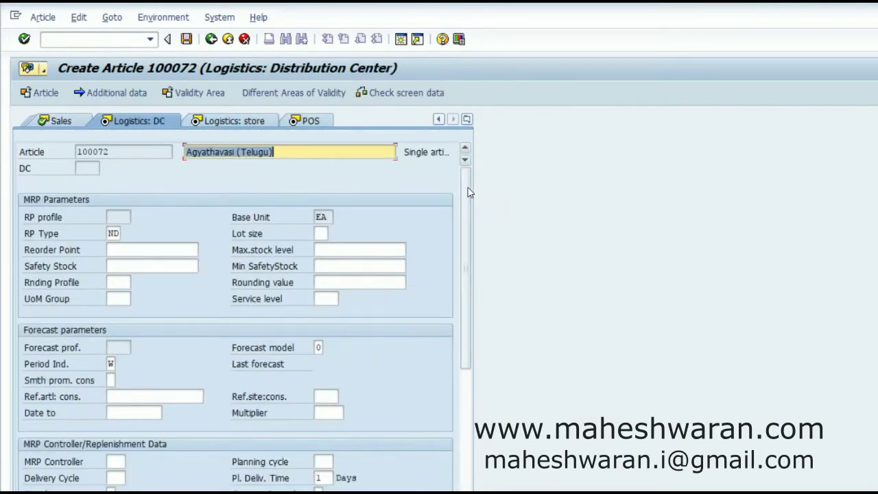
{"action": "scroll", "coordinate": [470, 230], "scroll_direction": "down", "scroll_amount": 2}
{"action": "left_click_drag", "start_coordinate": [470, 229], "coordinate": [471, 389]}
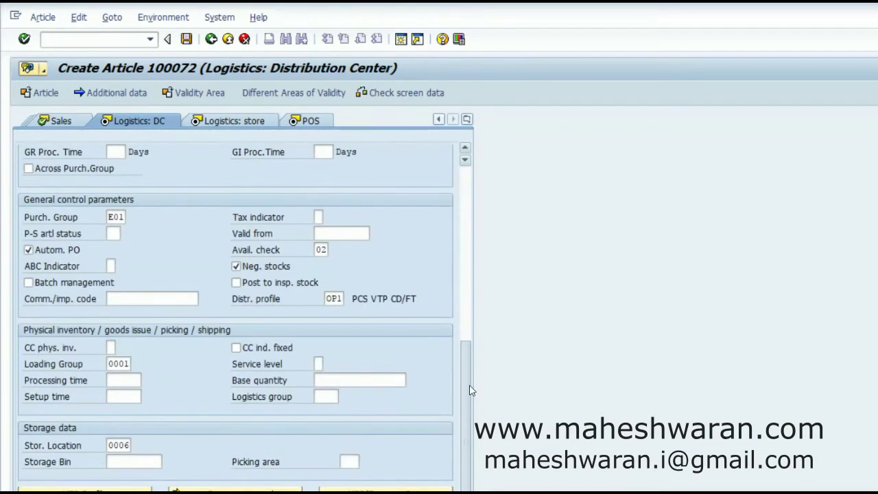
{"action": "scroll", "coordinate": [471, 389], "scroll_direction": "up", "scroll_amount": 10}
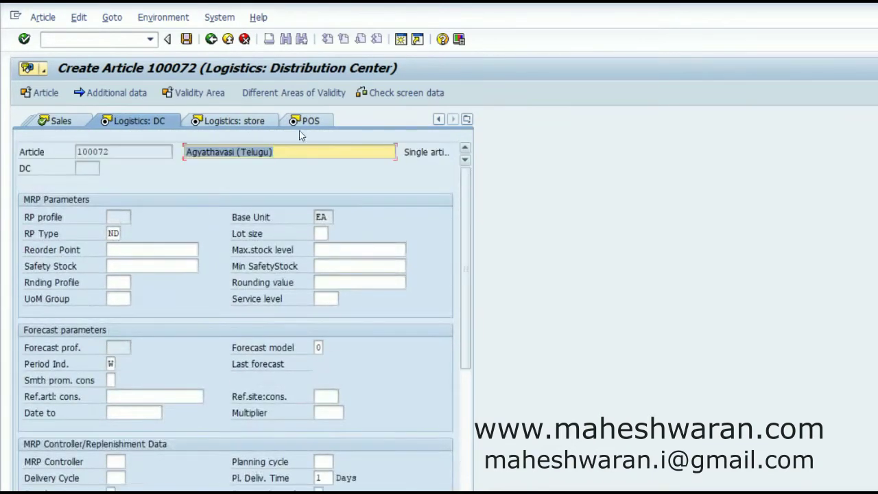
Step: Go through the Logistics: Store and POS views and save the Agyathavasi article
{"action": "left_click", "coordinate": [240, 120]}
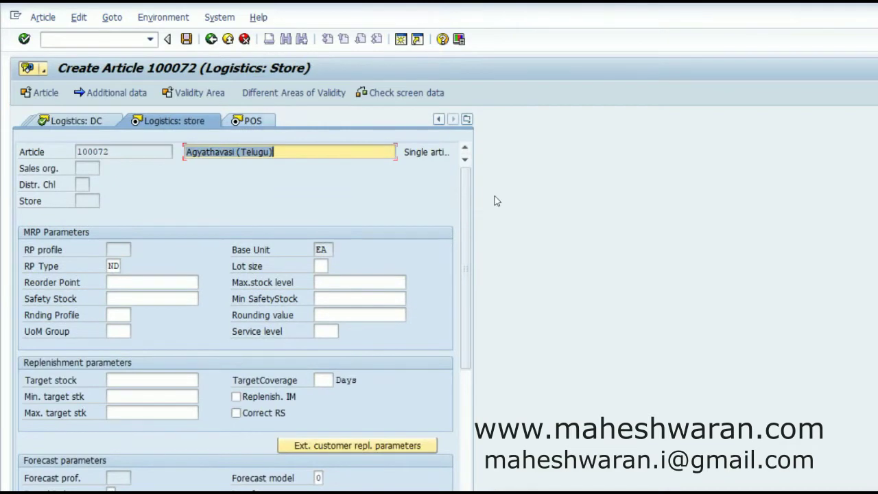
{"action": "left_click_drag", "start_coordinate": [465, 183], "coordinate": [455, 207]}
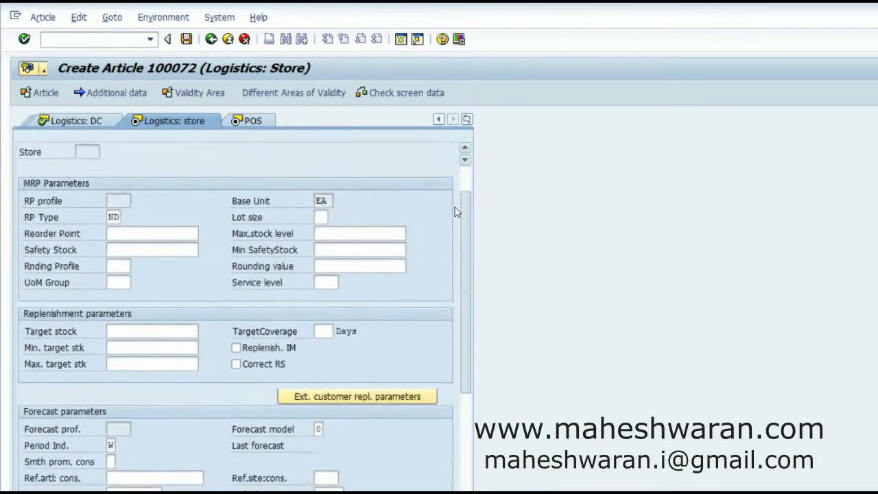
{"action": "left_click", "coordinate": [247, 121]}
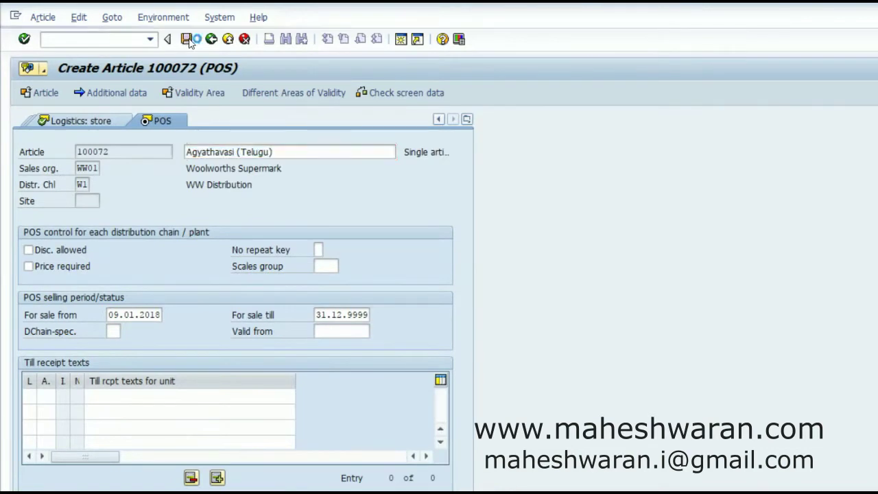
{"action": "left_click", "coordinate": [187, 39]}
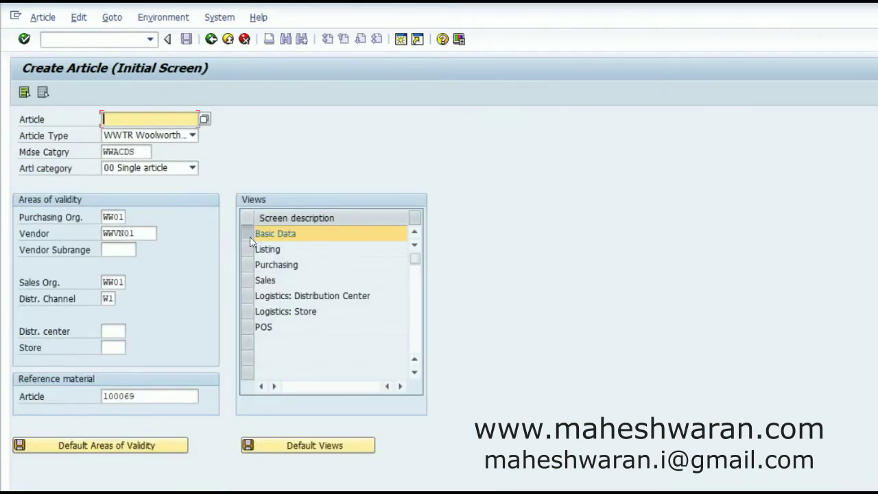
Step: Start a second article from the same initial entries with all views selected and describe it as "Thaana Serntha Koottam (Tamil)"
{"action": "left_click", "coordinate": [25, 93]}
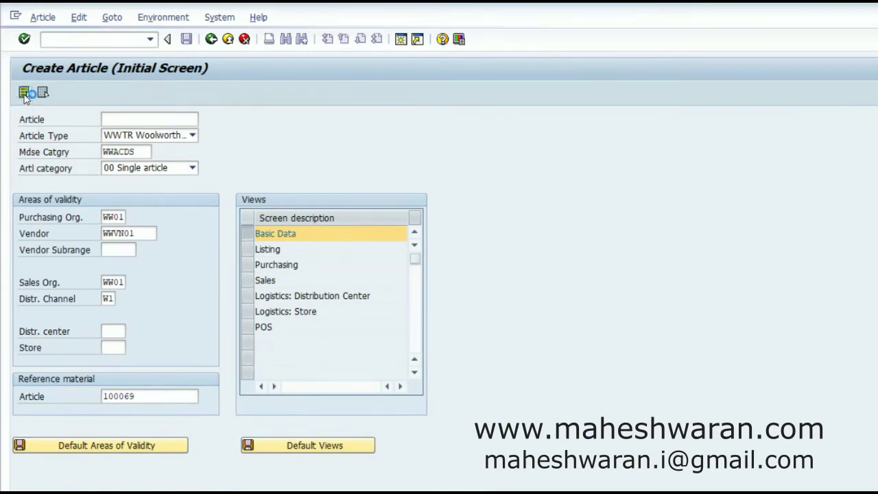
{"action": "key", "text": "Return"}
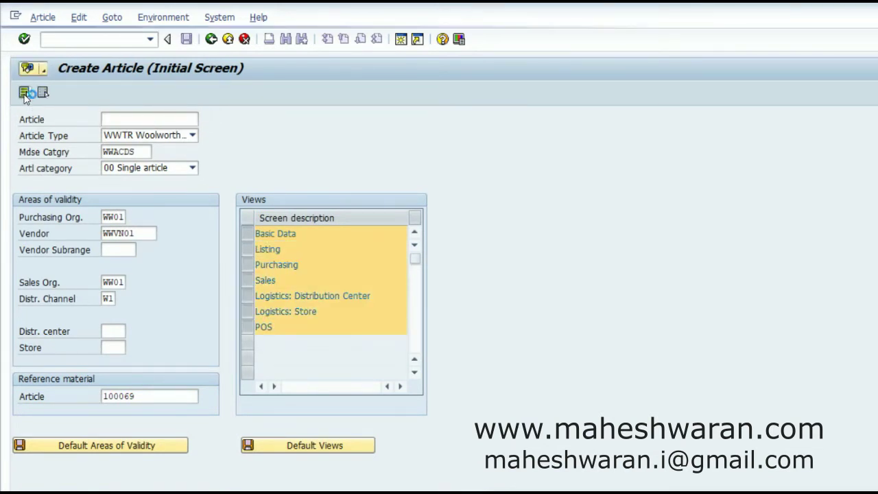
{"action": "type", "text": "Thaa"}
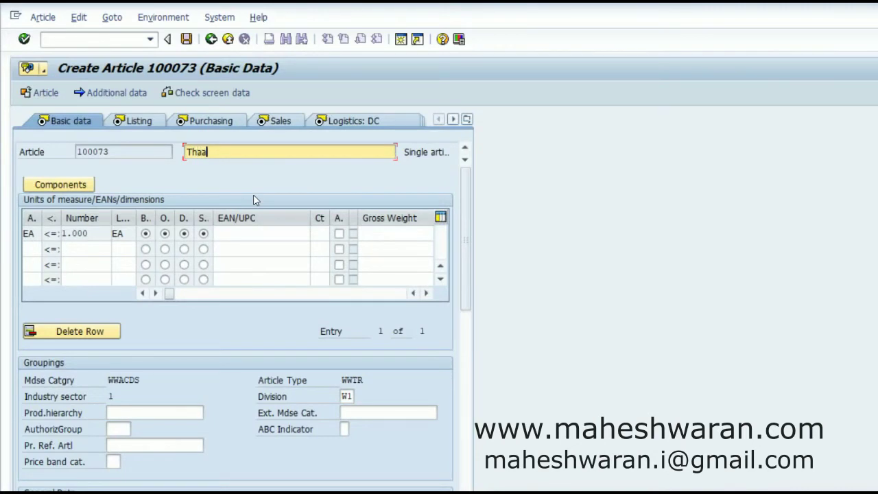
{"action": "type", "text": "na Semtha Koottam "}
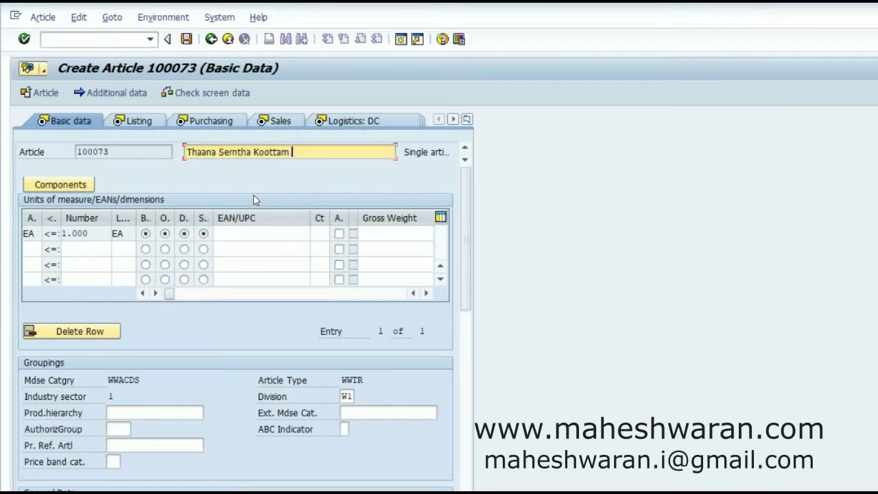
{"action": "type", "text": "(Tamil)"}
{"action": "mouse_move", "coordinate": [466, 206]}
{"action": "left_mouse_down"}
{"action": "mouse_move", "coordinate": [465, 439]}
{"action": "mouse_move", "coordinate": [479, 278]}
{"action": "mouse_move", "coordinate": [466, 196]}
{"action": "left_mouse_up"}
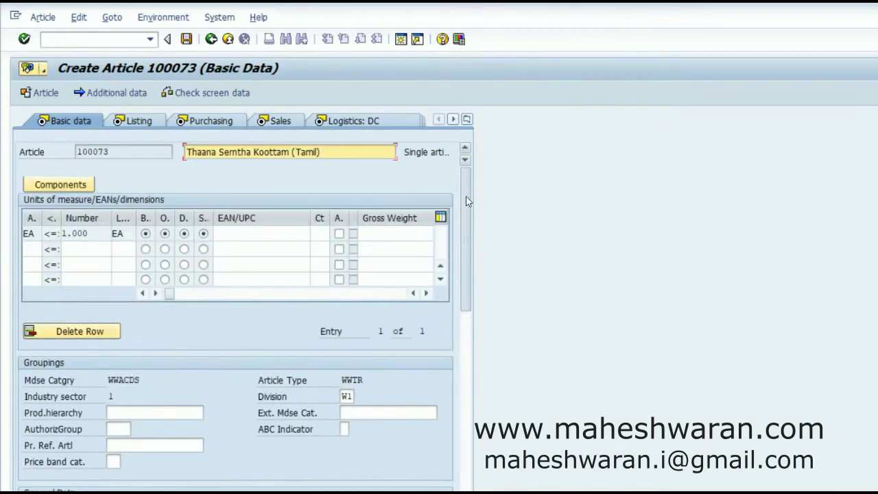
Step: Go through the second article's views from Listing to POS with the copied data and save the article
{"action": "left_click", "coordinate": [130, 121]}
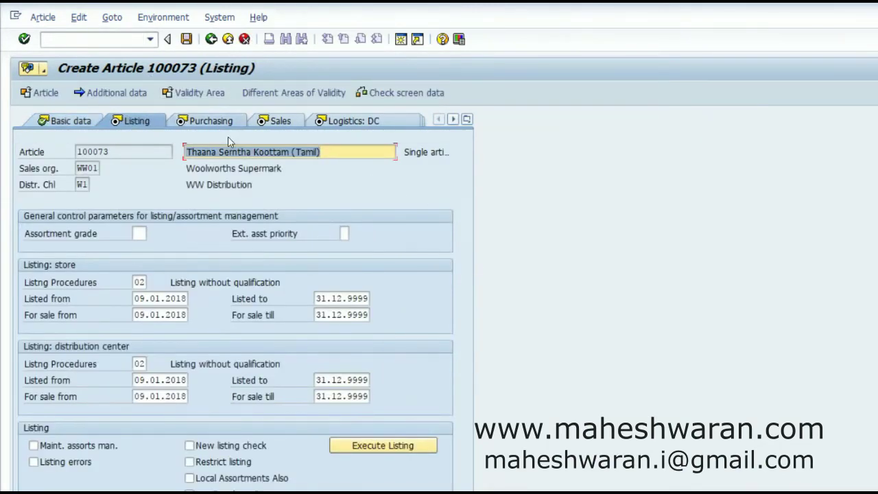
{"action": "left_click", "coordinate": [216, 122]}
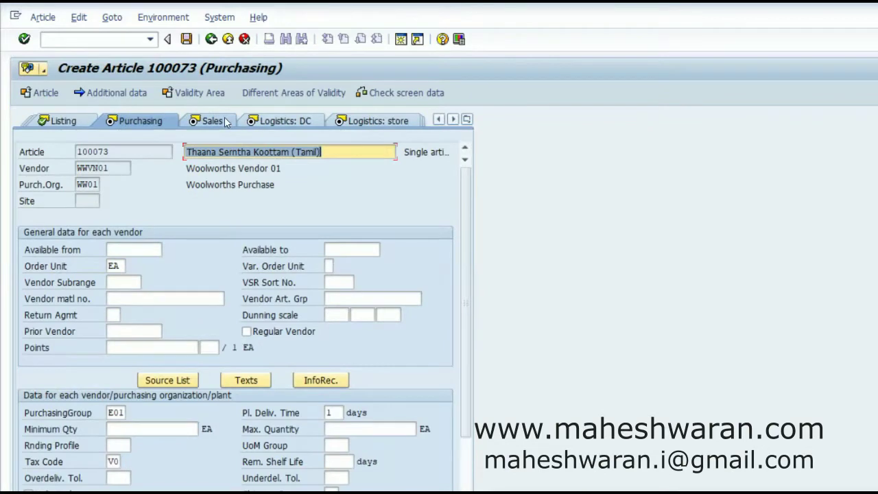
{"action": "left_click", "coordinate": [212, 122]}
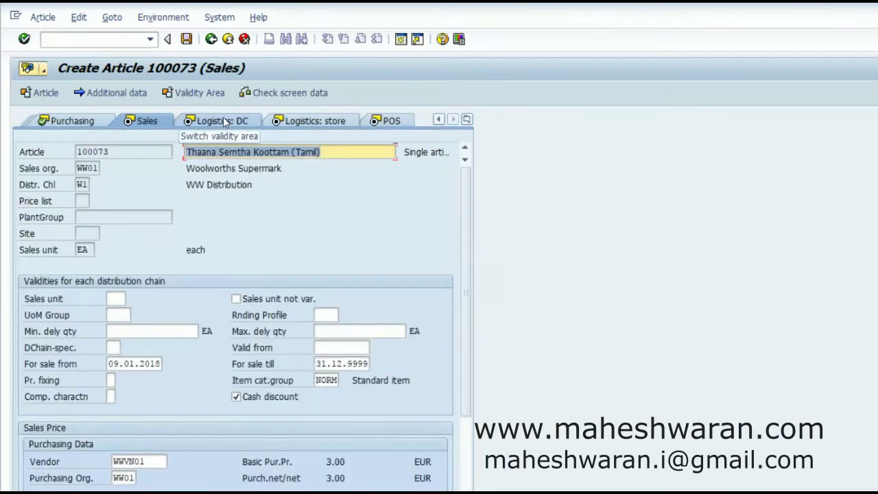
{"action": "left_click", "coordinate": [224, 121]}
{"action": "left_click", "coordinate": [250, 120]}
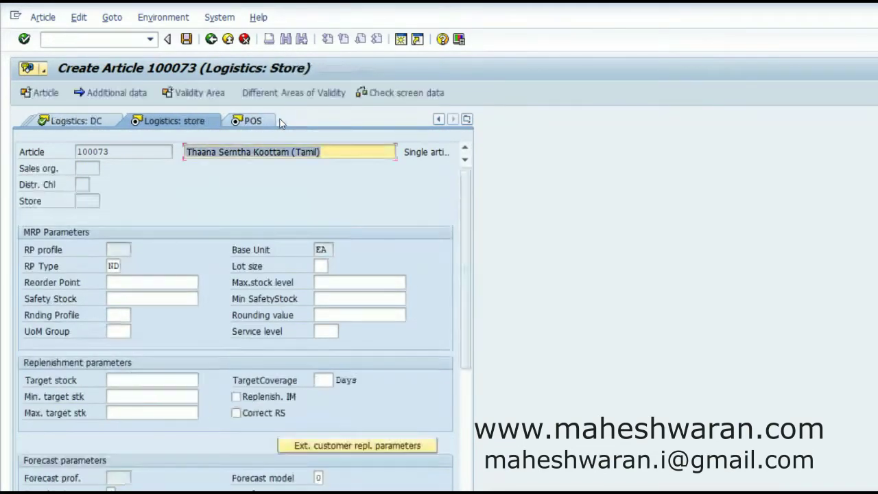
{"action": "left_click", "coordinate": [265, 122]}
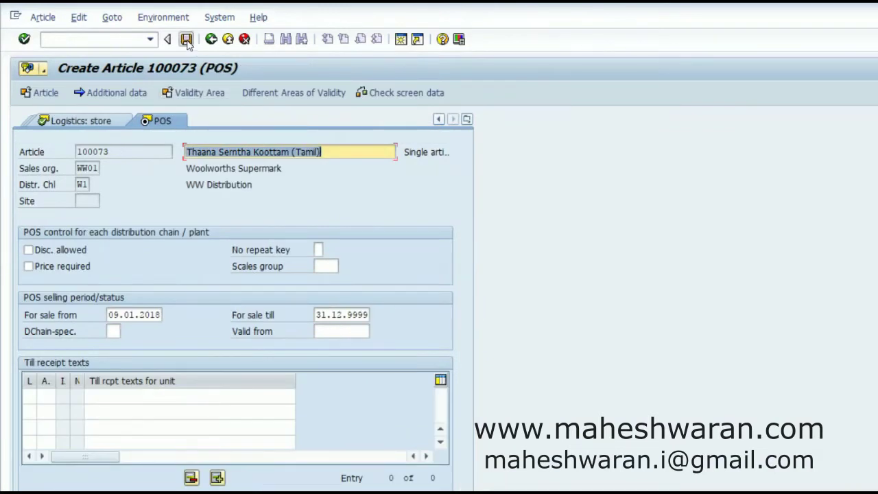
{"action": "left_click", "coordinate": [187, 40]}
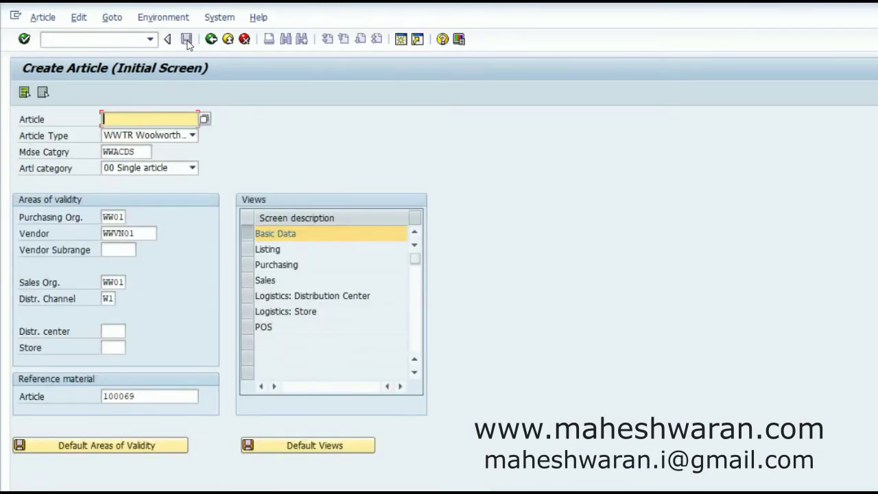
Step: Return to the SAP Easy Access screen and expand the Logistics, Retailing and Master Data folders
{"action": "left_click", "coordinate": [65, 39]}
{"action": "type", "text": "/n"}
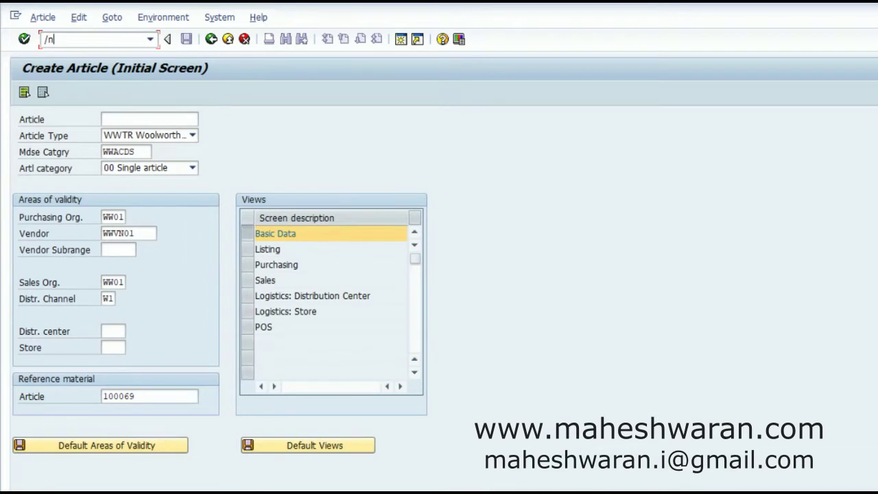
{"action": "key", "text": "BackSpace"}
{"action": "left_click", "coordinate": [212, 40]}
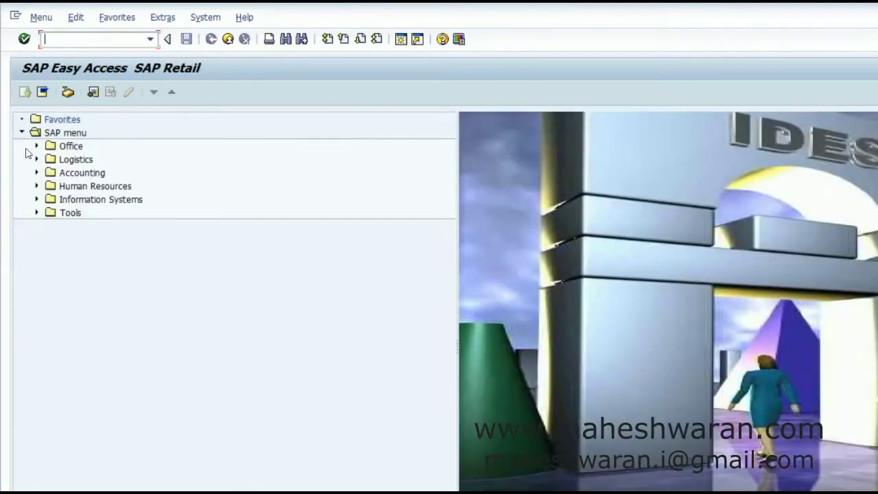
{"action": "left_click", "coordinate": [35, 146]}
{"action": "left_click", "coordinate": [36, 147]}
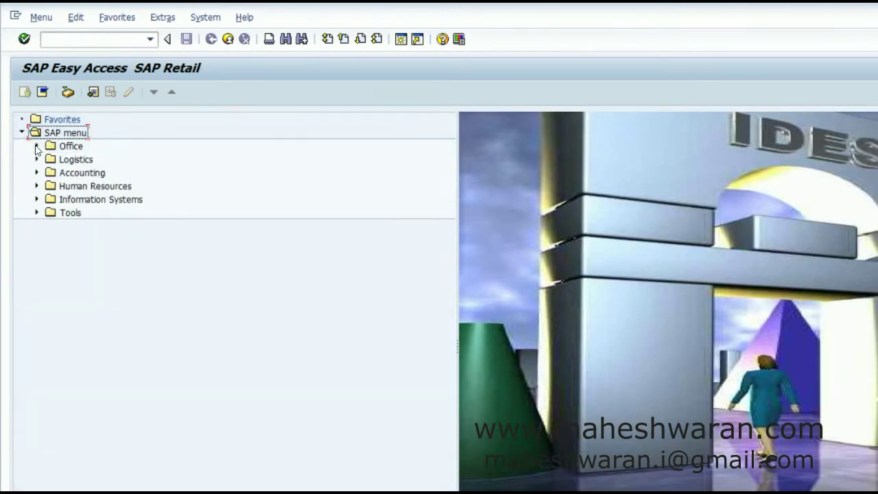
{"action": "left_click", "coordinate": [36, 159]}
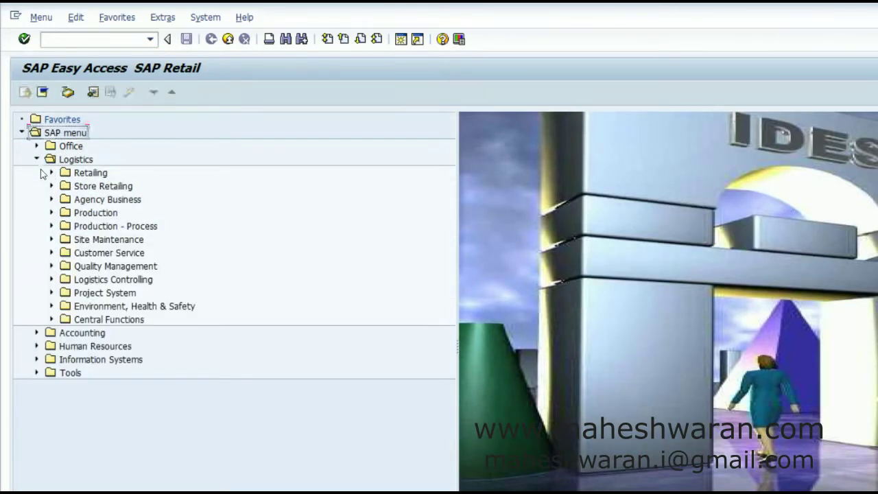
{"action": "left_click", "coordinate": [52, 173]}
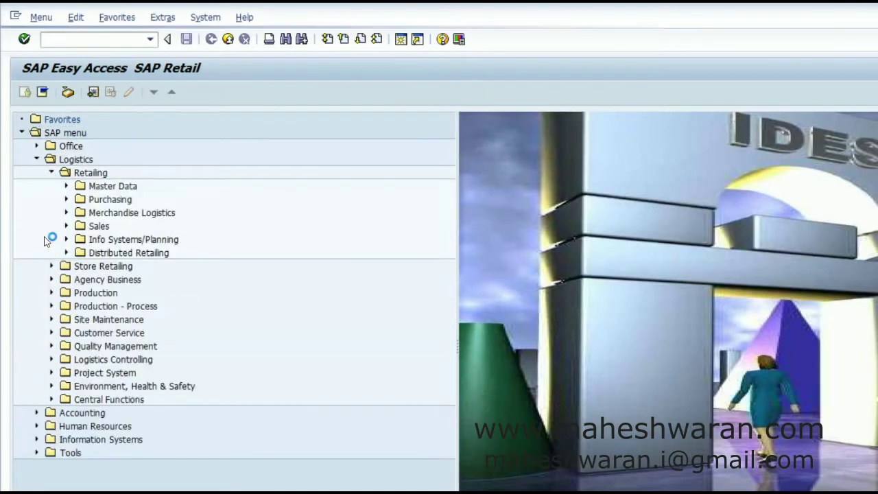
{"action": "left_click", "coordinate": [66, 186]}
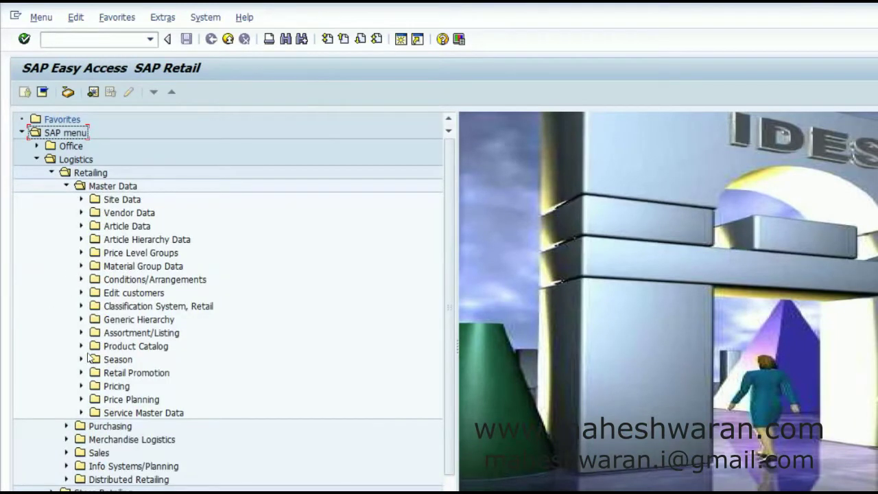
Step: Open assortment module creation from the Assortment/Listing folder and choose module type 1 Standard module
{"action": "left_click", "coordinate": [81, 333]}
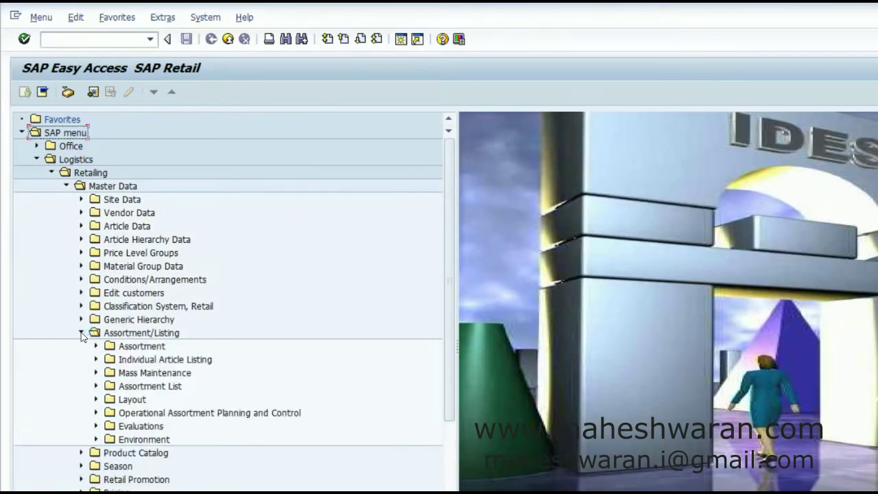
{"action": "left_click", "coordinate": [96, 346]}
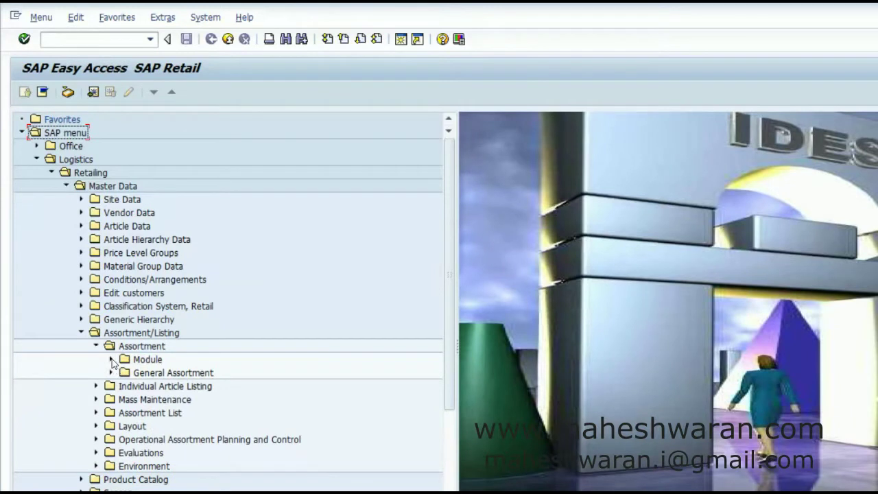
{"action": "left_click", "coordinate": [111, 358]}
{"action": "left_click", "coordinate": [144, 378]}
{"action": "double_click", "coordinate": [144, 377]}
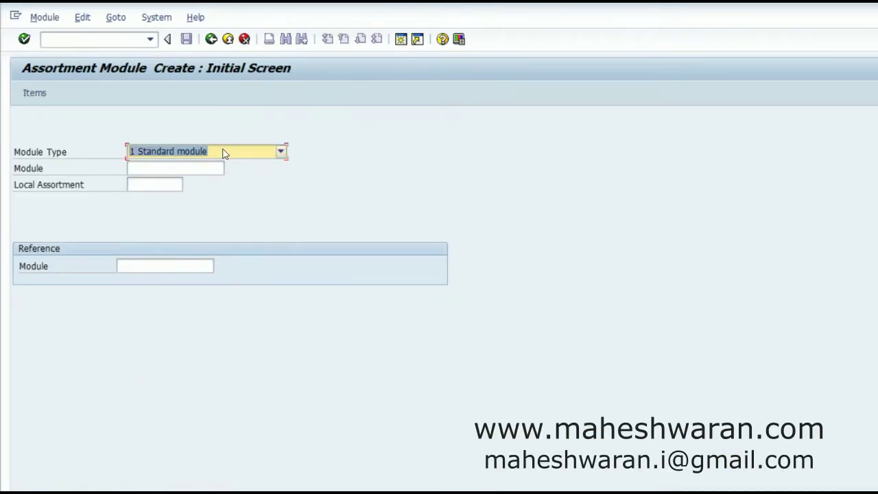
{"action": "left_click", "coordinate": [226, 153]}
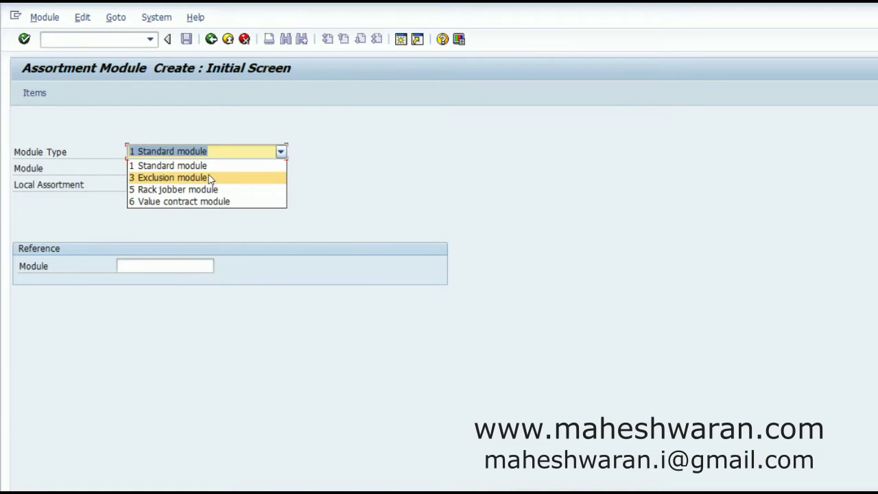
{"action": "left_click", "coordinate": [196, 166]}
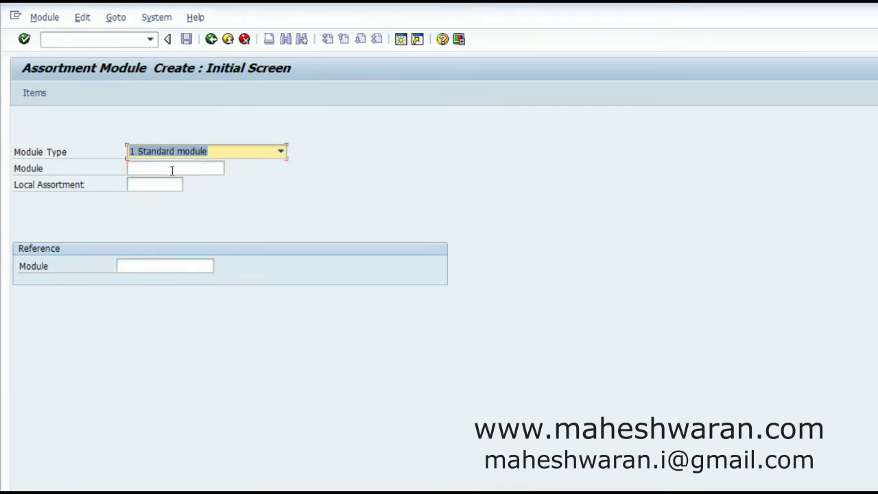
Step: Switch to price calculation with transaction VKP1 and set the article range to 100072 to 100073
{"action": "left_click", "coordinate": [98, 38]}
{"action": "type", "text": "/"}
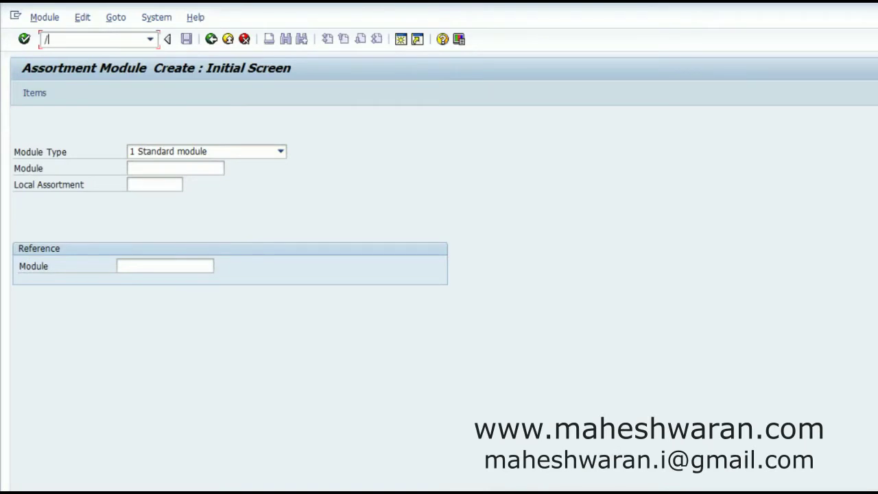
{"action": "type", "text": "nvkp1"}
{"action": "key", "text": "Return"}
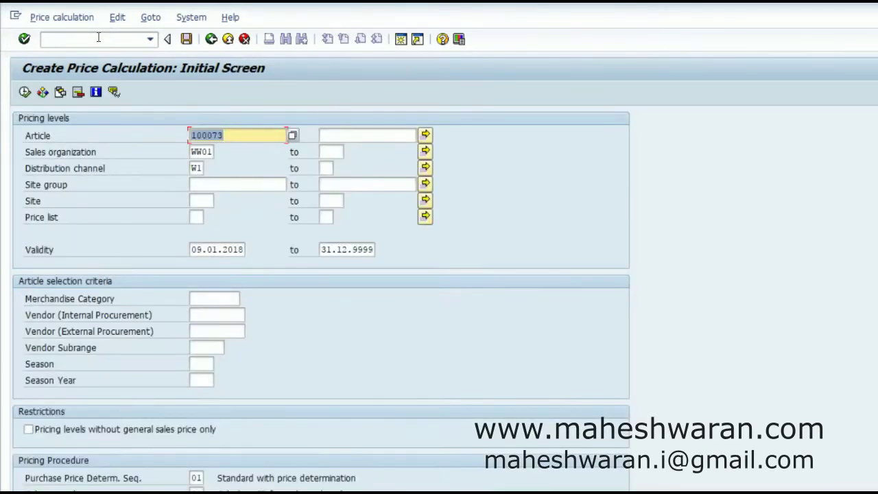
{"action": "key", "text": "End"}
{"action": "key", "text": "BackSpace"}
{"action": "type", "text": "2"}
{"action": "key", "text": "Tab"}
{"action": "type", "text": "100073"}
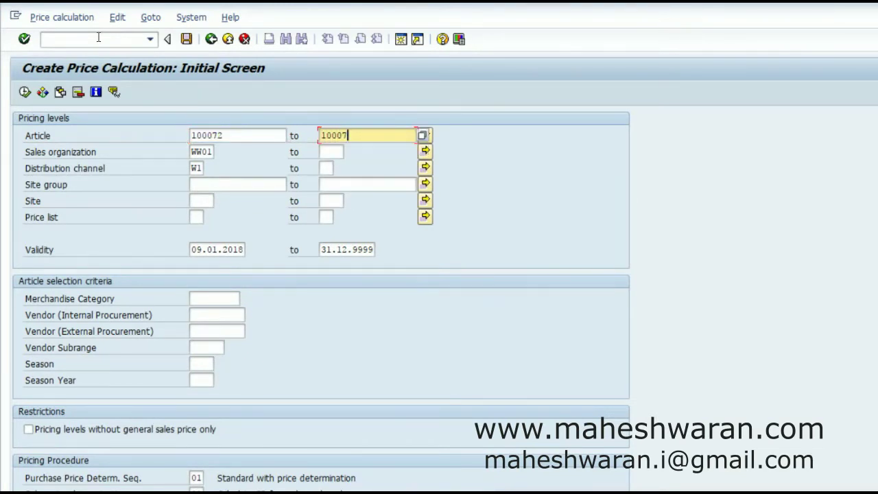
Step: Extend the distribution channel range to W2, set the sites to W001 to W303 and run the price calculation
{"action": "left_click", "coordinate": [326, 168]}
{"action": "type", "text": "W2"}
{"action": "left_click", "coordinate": [203, 203]}
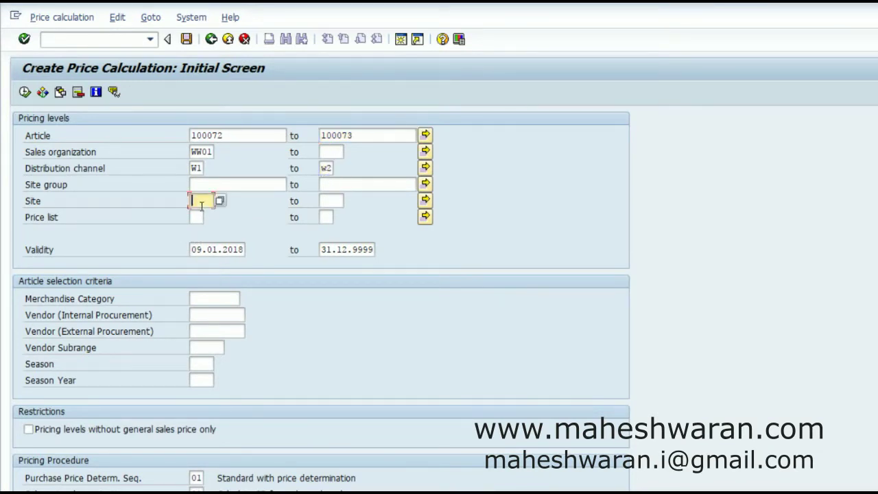
{"action": "type", "text": "w001"}
{"action": "key", "text": "Tab"}
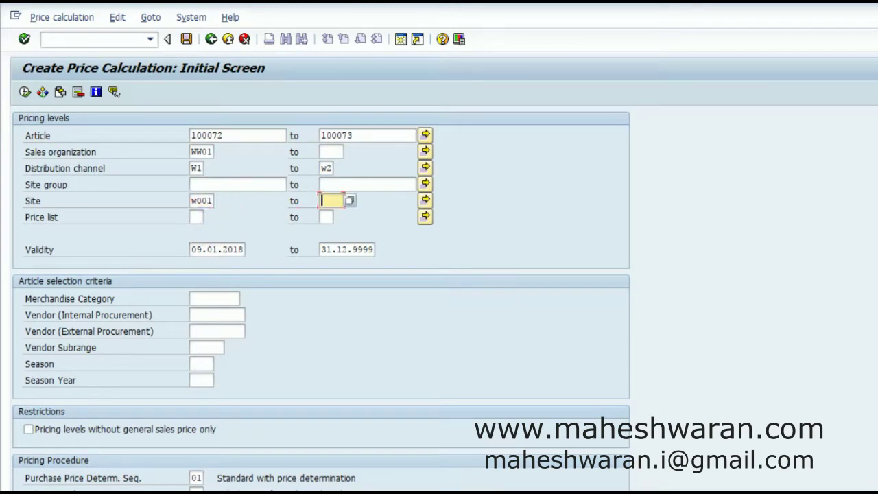
{"action": "type", "text": "w303"}
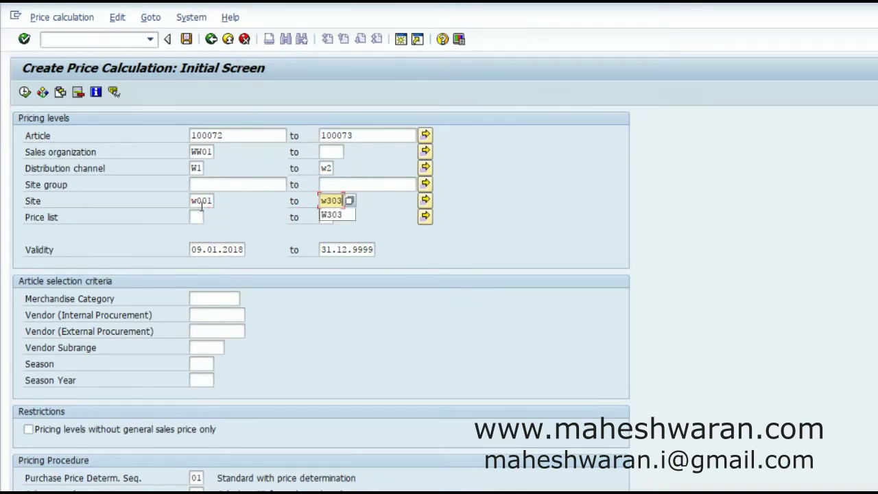
{"action": "left_click", "coordinate": [352, 316]}
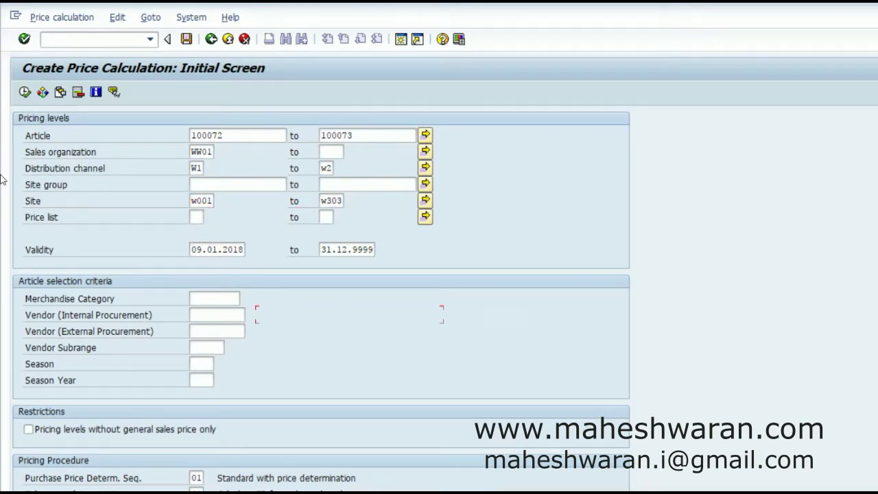
{"action": "left_click", "coordinate": [24, 92]}
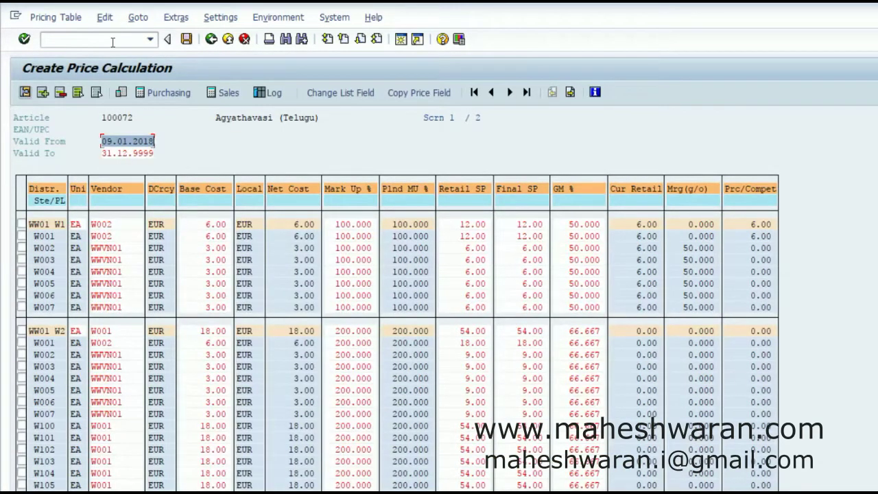
Step: Select all calculated price lines of article 100072 and save them, accepting the overlapping validity periods
{"action": "left_click", "coordinate": [77, 94]}
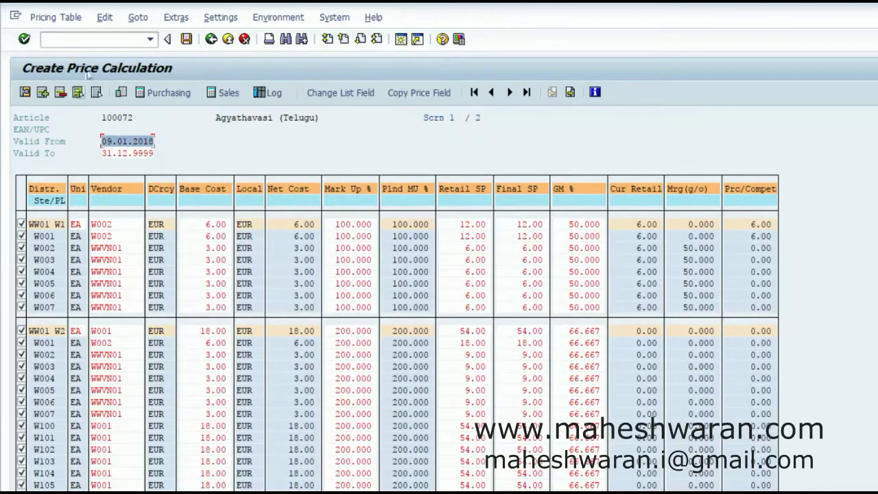
{"action": "left_click", "coordinate": [187, 40]}
{"action": "left_click", "coordinate": [187, 40]}
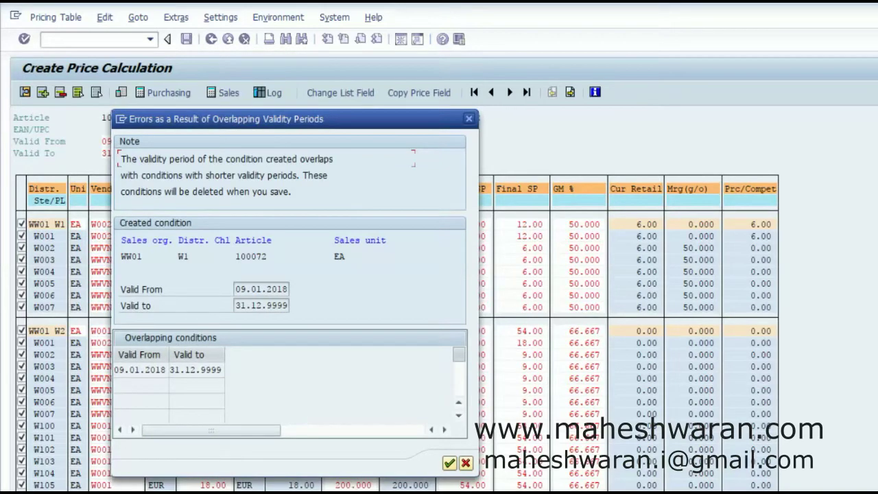
{"action": "left_click", "coordinate": [449, 464]}
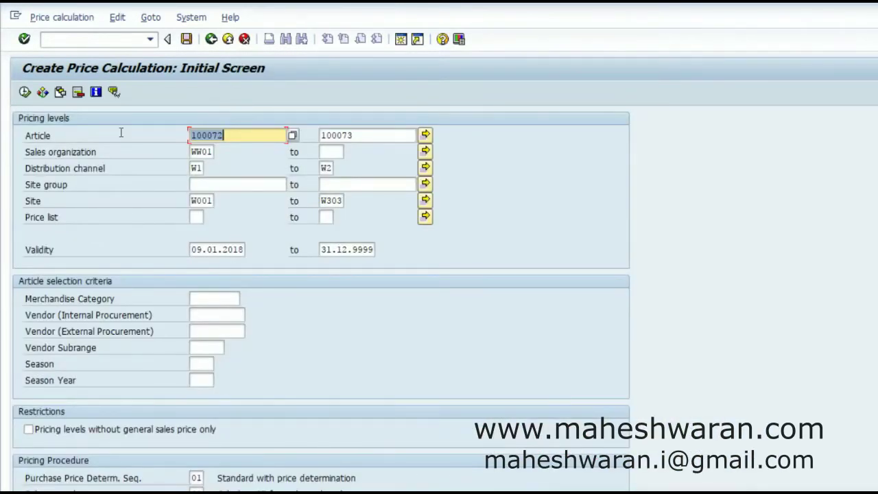
Step: Switch to transaction WSO1 and start a new assortment module of type 1 Standard module
{"action": "left_click", "coordinate": [114, 40]}
{"action": "type", "text": "/nw"}
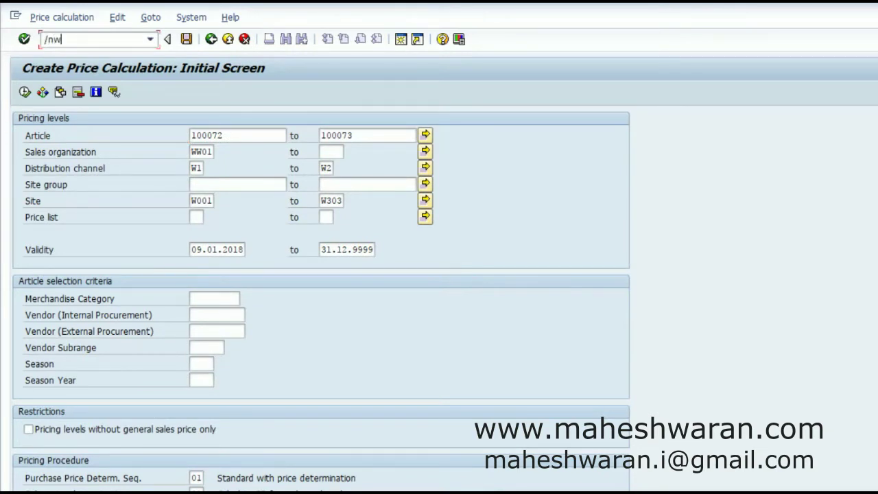
{"action": "type", "text": "so1"}
{"action": "key", "text": "Return"}
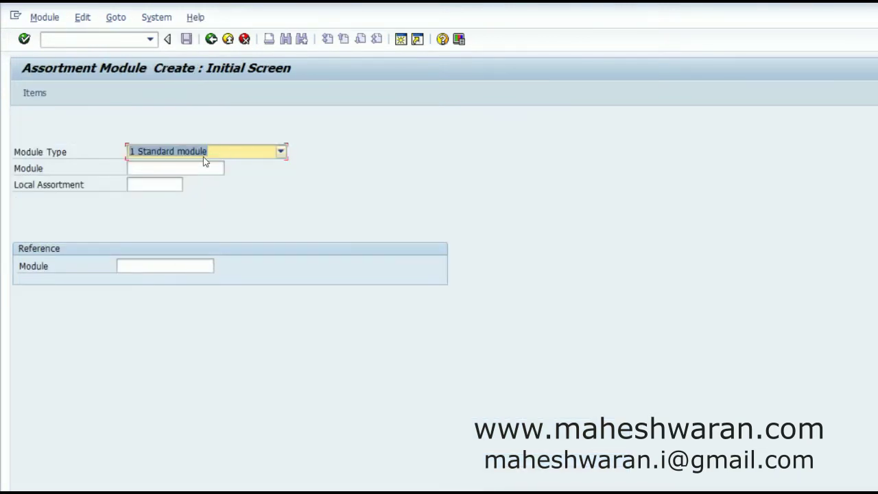
{"action": "key", "text": "Return"}
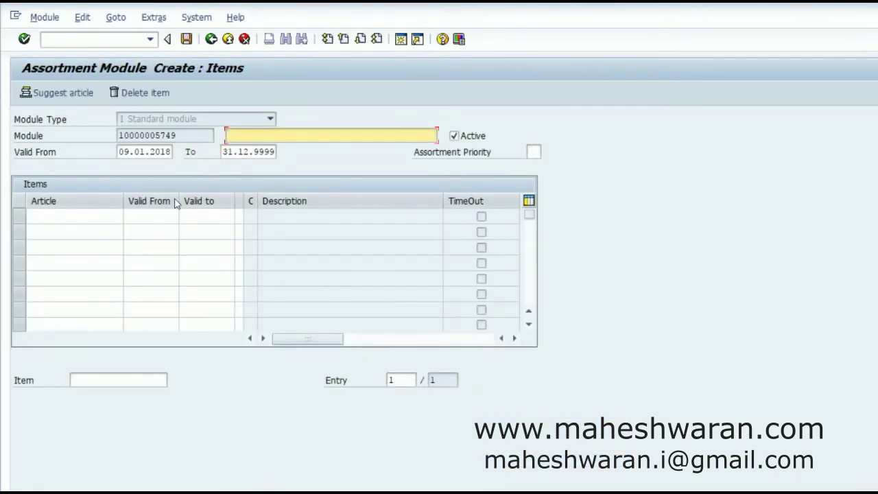
Step: Describe the assortment module as "Telugu Audio", add article 100072 as its item and save the module
{"action": "type", "text": "Telug"}
{"action": "key", "text": "BackSpace"}
{"action": "type", "text": "gu Audio"}
{"action": "left_click", "coordinate": [68, 222]}
{"action": "type", "text": "100072"}
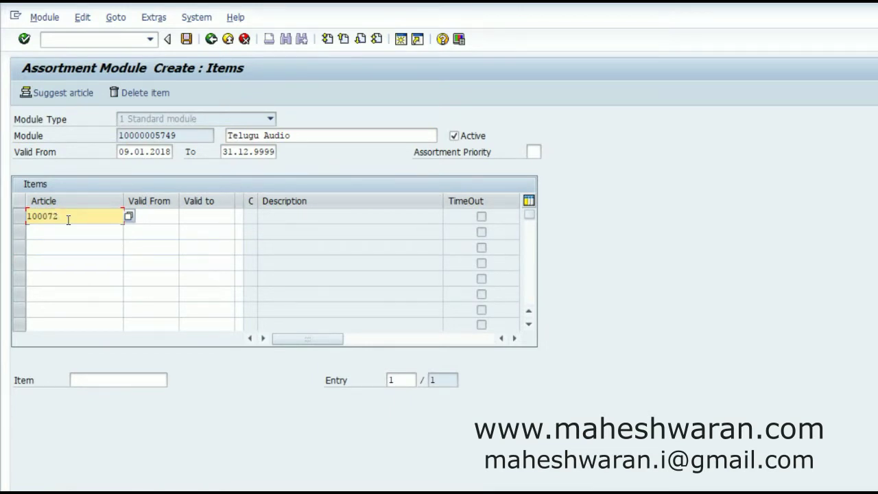
{"action": "key", "text": "Return"}
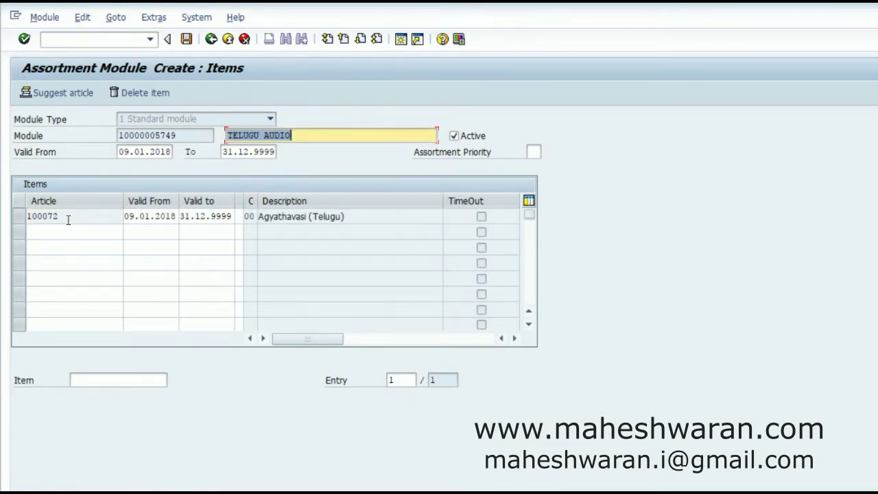
{"action": "left_click", "coordinate": [187, 39]}
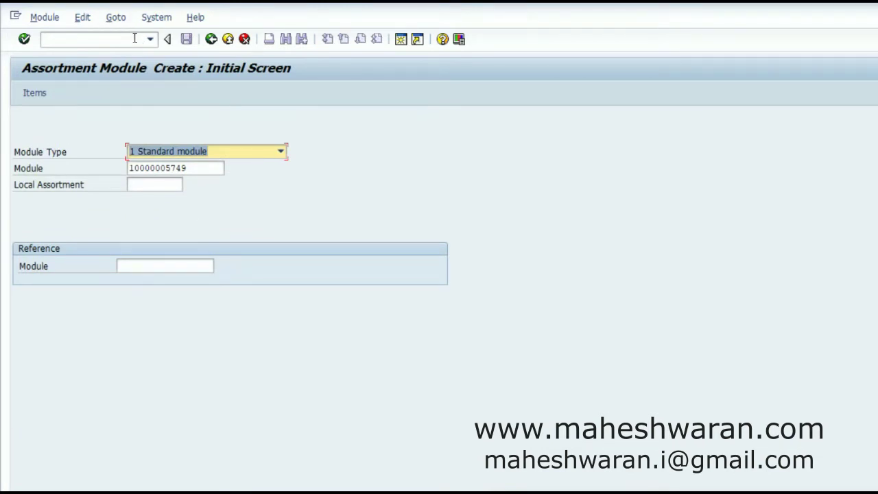
Step: Leave the module transaction and open general assortment creation (WSOA1) from the Assortment folder
{"action": "left_click", "coordinate": [211, 39]}
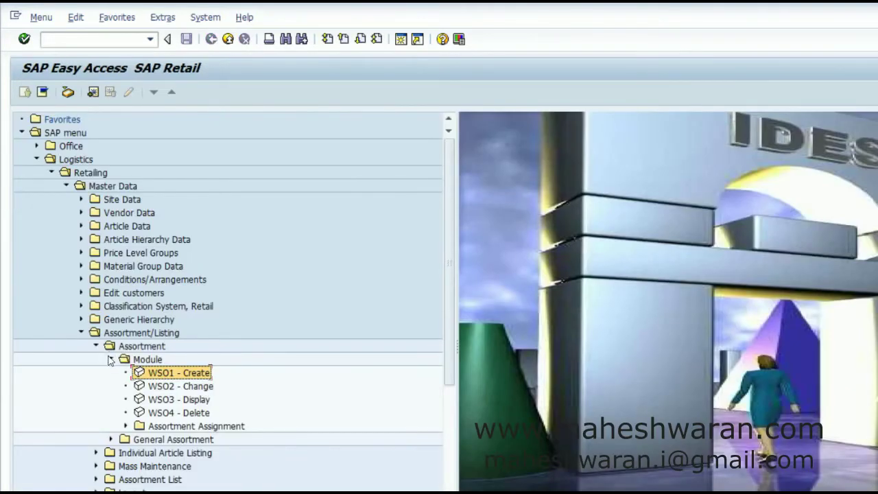
{"action": "left_click", "coordinate": [113, 360]}
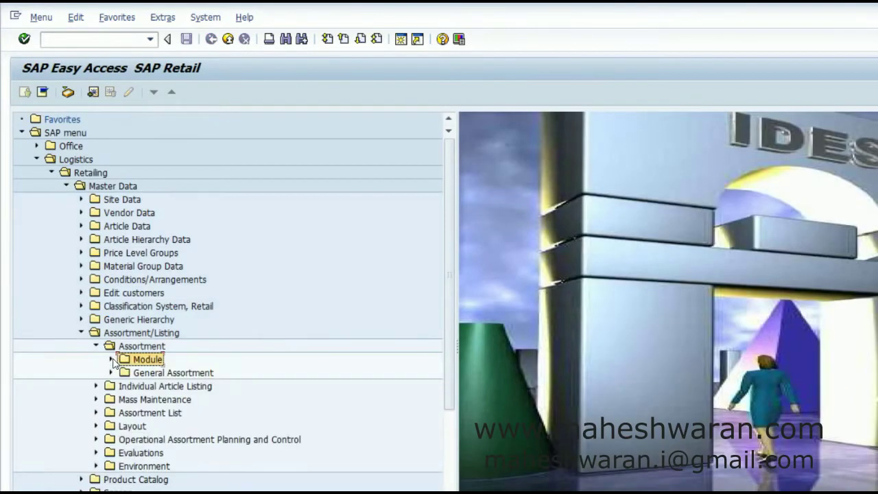
{"action": "left_click", "coordinate": [112, 372]}
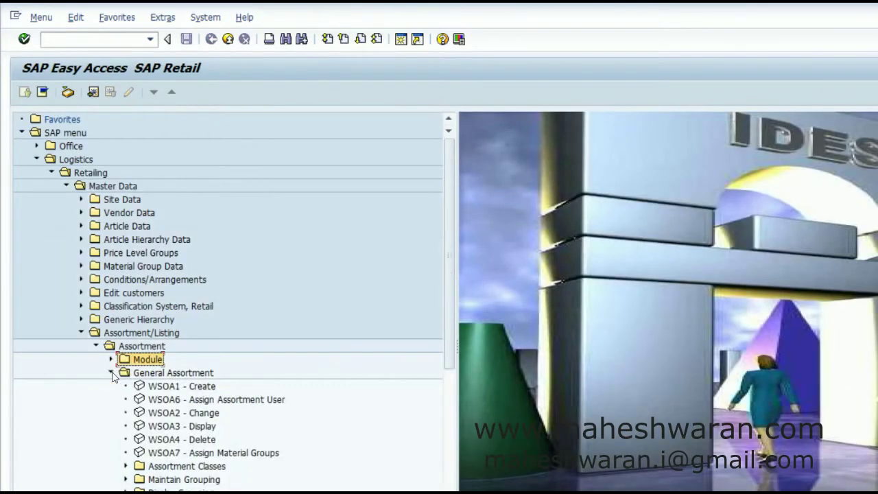
{"action": "left_click", "coordinate": [153, 390]}
{"action": "double_click", "coordinate": [153, 390]}
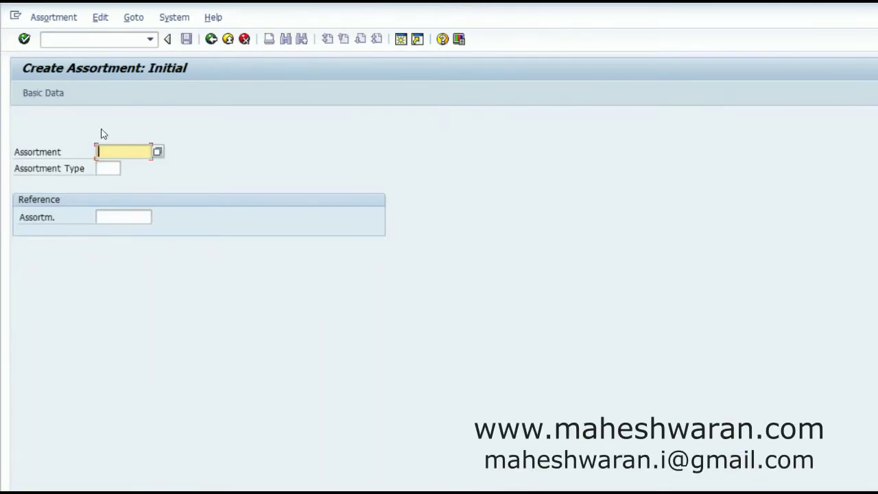
Step: Create the general assortment WWTELAUD and describe it as "Telugu Audio"
{"action": "type", "text": "WW"}
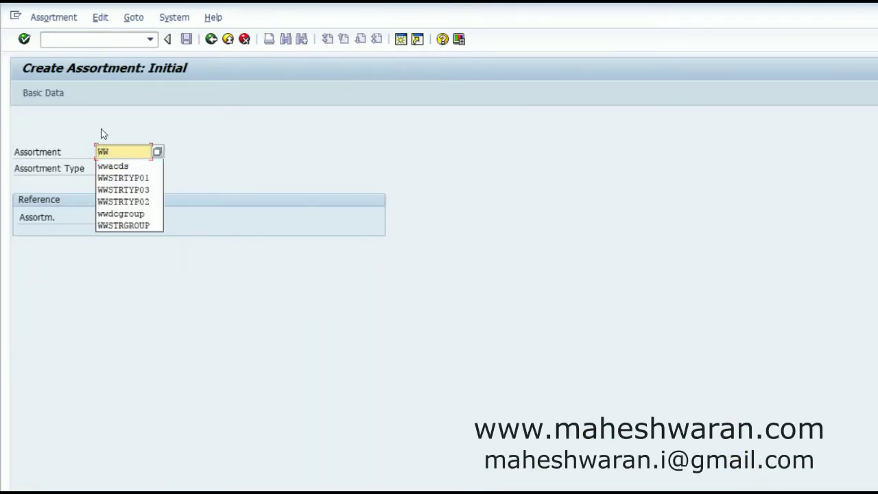
{"action": "type", "text": "TELAUD"}
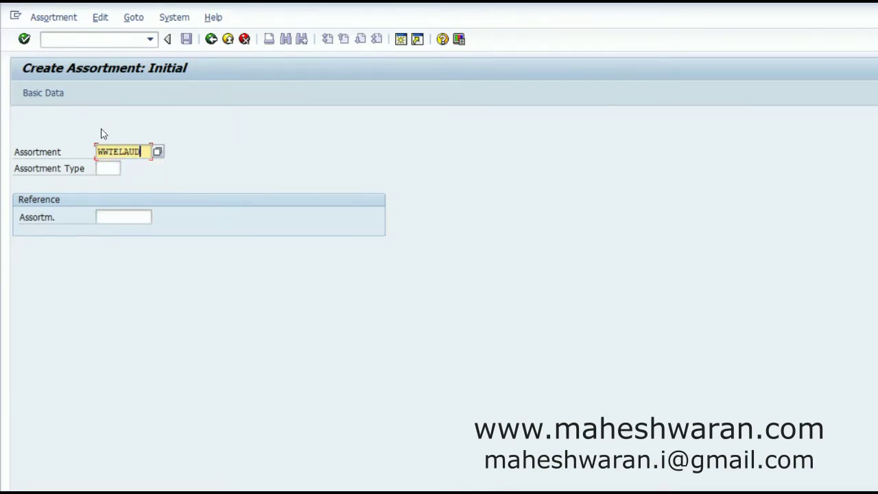
{"action": "key", "text": "Return"}
{"action": "type", "text": "Telugu "}
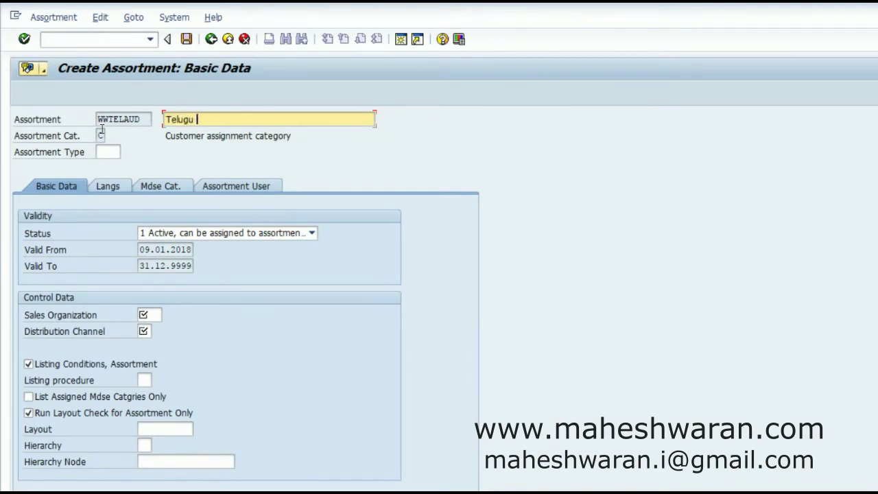
{"action": "type", "text": "Audop"}
{"action": "key", "text": "BackSpace"}
{"action": "key", "text": "BackSpace"}
{"action": "type", "text": "io"}
Step: Set the assortment's sales organization to WW01, distribution channel to W2 and listing procedure to 02
{"action": "left_click", "coordinate": [152, 310]}
{"action": "type", "text": "ww01"}
{"action": "key", "text": "Tab"}
{"action": "type", "text": "W"}
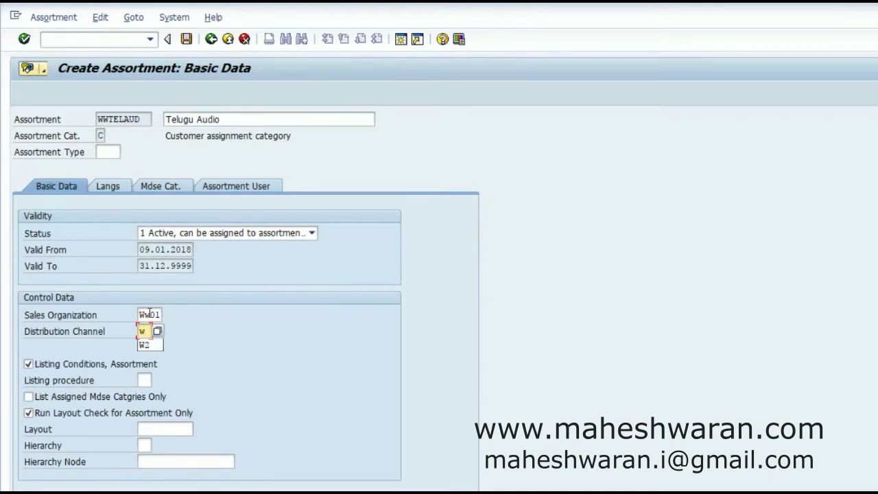
{"action": "type", "text": "2"}
{"action": "left_click", "coordinate": [143, 380]}
{"action": "type", "text": "01"}
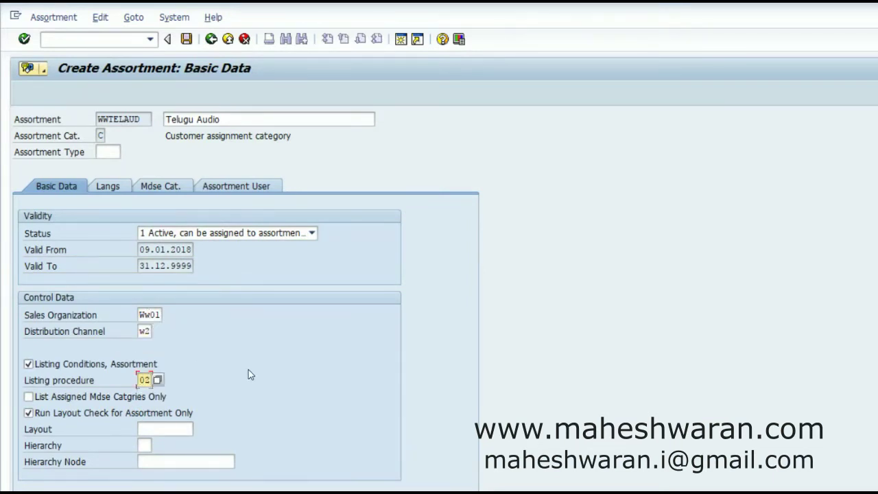
Step: Assign merchandise category WWACDS to the assortment
{"action": "left_click", "coordinate": [155, 188]}
{"action": "left_click", "coordinate": [43, 249]}
{"action": "type", "text": "ww"}
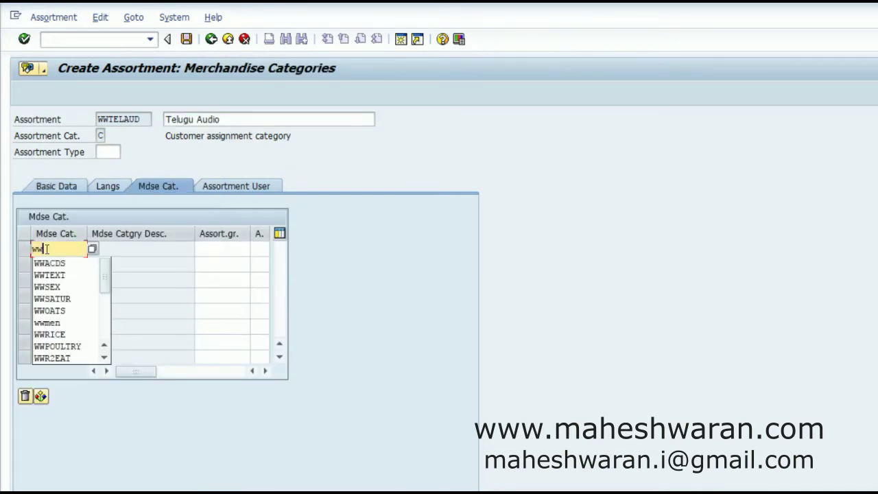
{"action": "type", "text": "acds"}
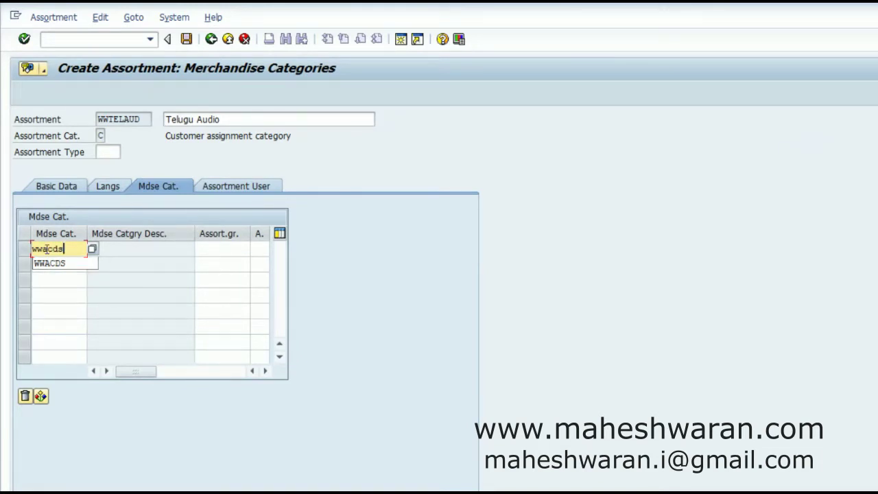
{"action": "key", "text": "Down"}
{"action": "key", "text": "Return"}
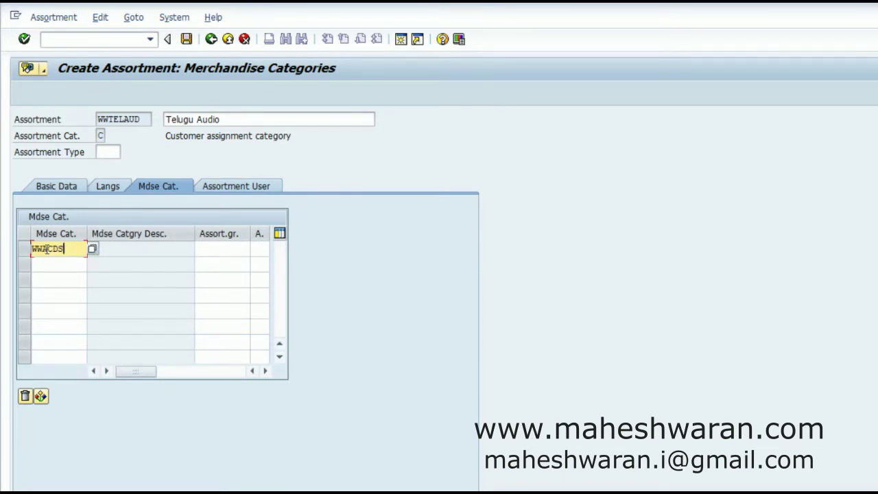
{"action": "key", "text": "Return"}
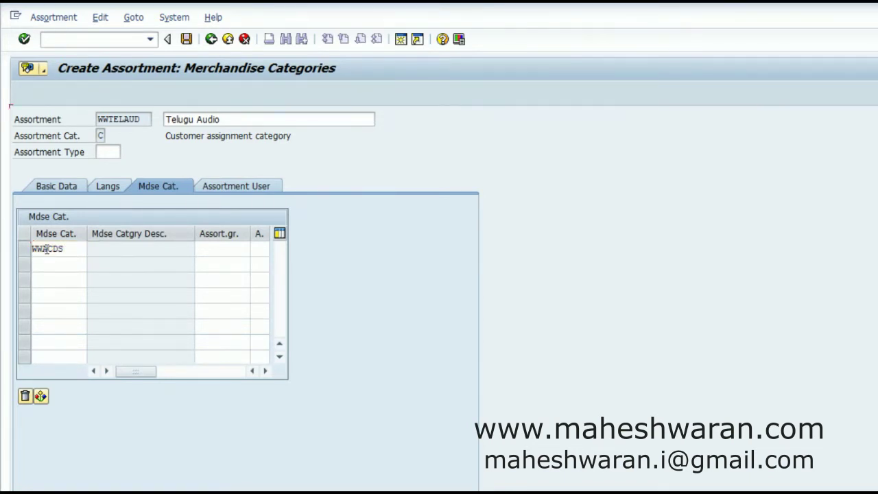
Step: Assign the stores W100, W101, W102, W103 and W104 to the assortment as its assortment users
{"action": "left_click", "coordinate": [234, 190]}
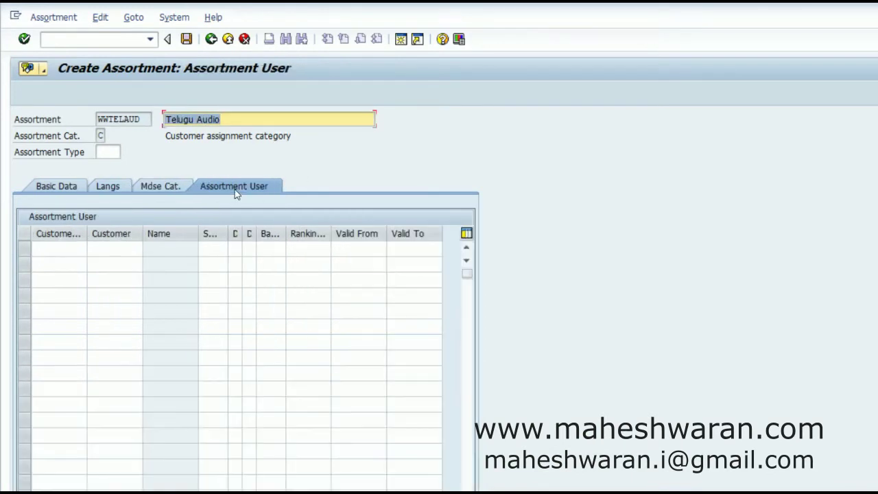
{"action": "left_click", "coordinate": [54, 249]}
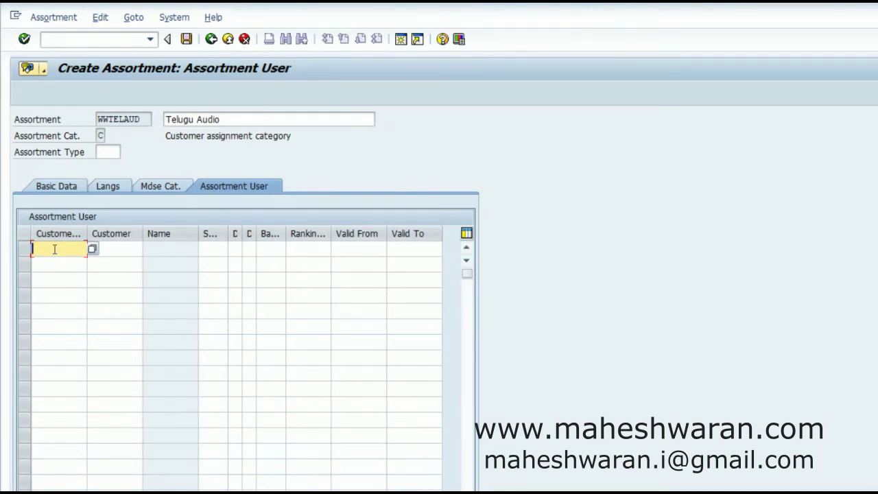
{"action": "type", "text": "w100"}
{"action": "key", "text": "Return"}
{"action": "type", "text": "w101"}
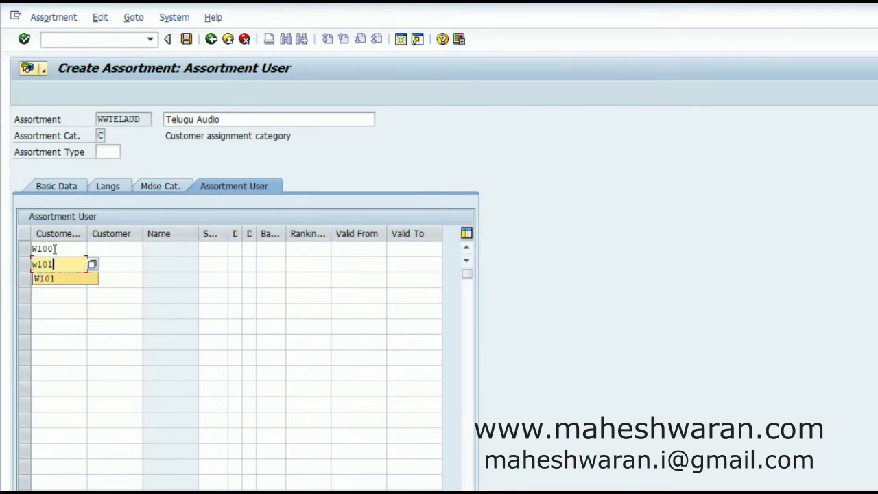
{"action": "key", "text": "Return"}
{"action": "type", "text": "w102"}
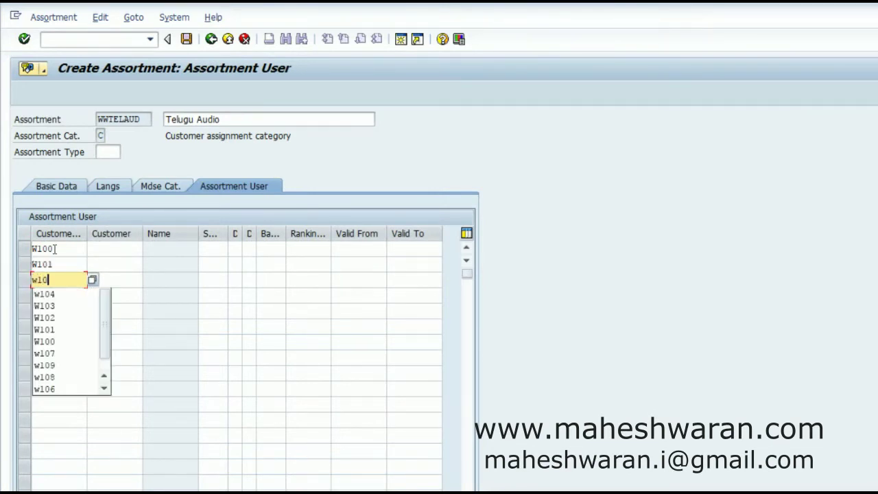
{"action": "key", "text": "Return"}
{"action": "type", "text": "w103"}
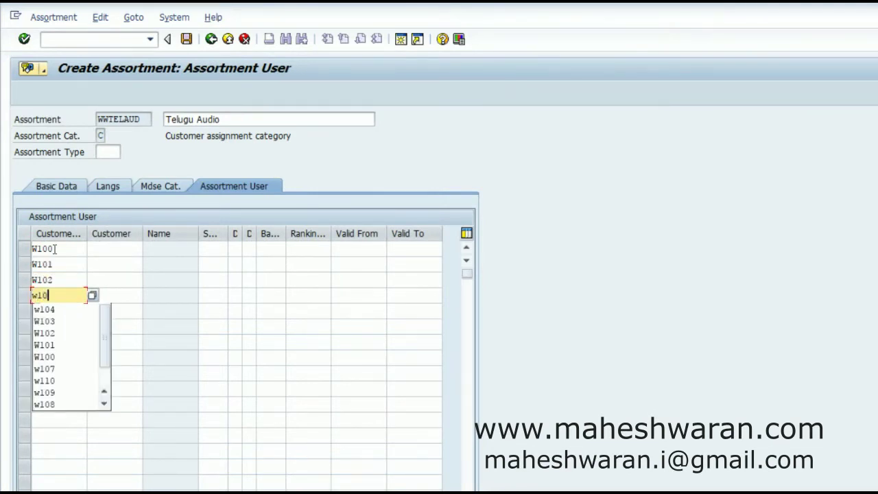
{"action": "key", "text": "Return"}
{"action": "key", "text": "Return"}
{"action": "type", "text": "w104"}
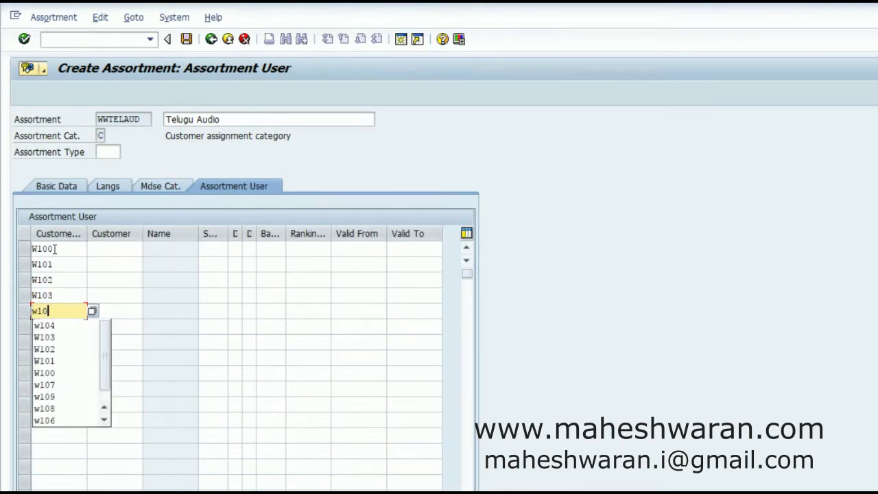
{"action": "key", "text": "Return"}
{"action": "key", "text": "Return"}
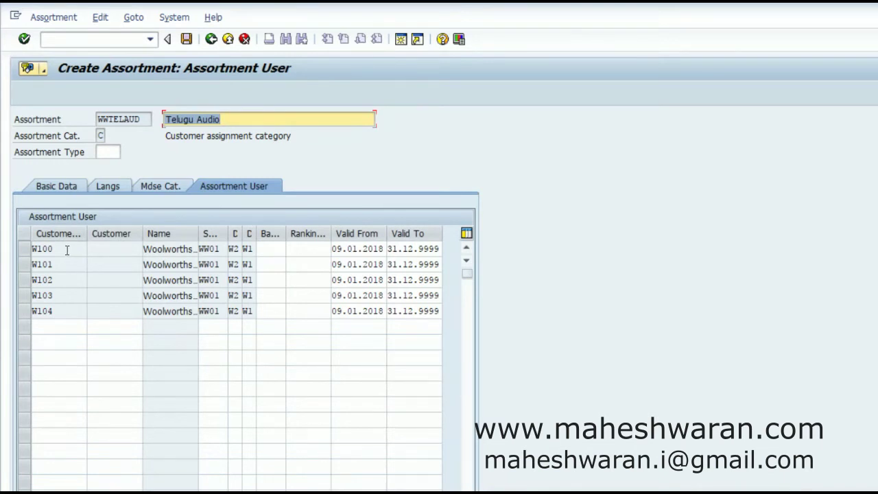
{"action": "left_click", "coordinate": [67, 250]}
{"action": "left_click", "coordinate": [64, 265]}
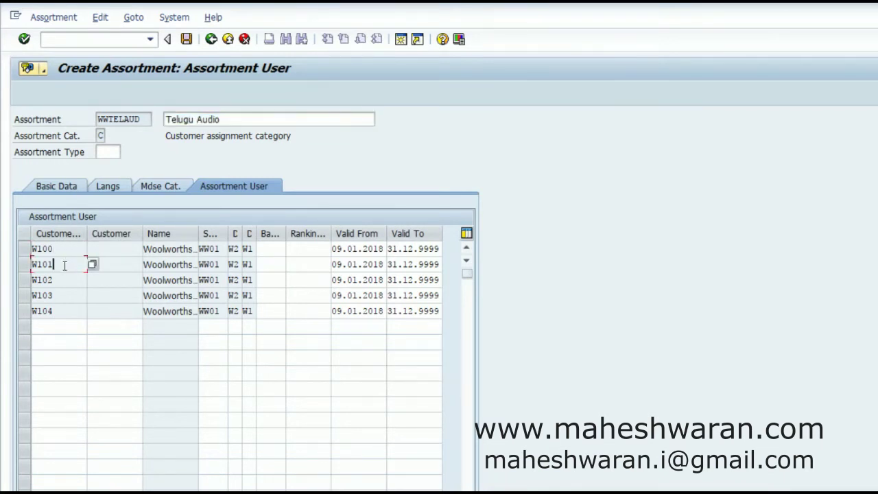
{"action": "left_click", "coordinate": [59, 283]}
{"action": "left_click", "coordinate": [58, 310]}
Step: Save the assortment, creating the article segments through a job without parameter control that starts immediately
{"action": "left_click", "coordinate": [185, 43]}
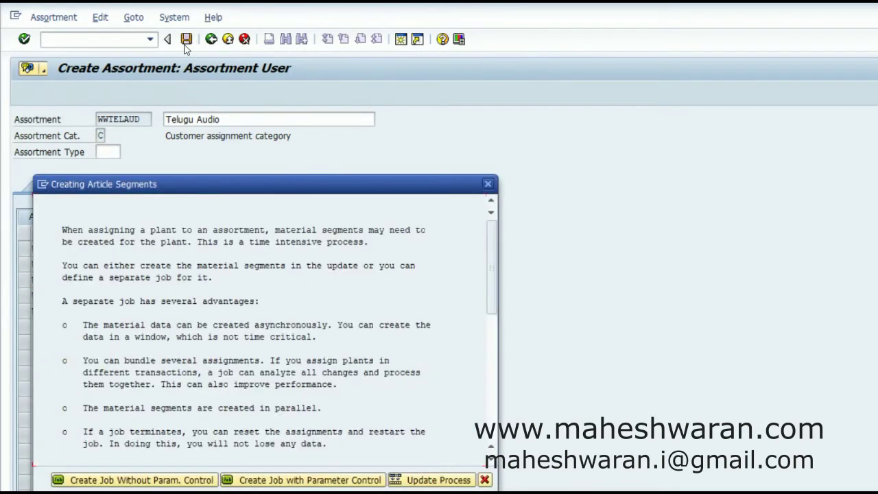
{"action": "left_click", "coordinate": [121, 480]}
{"action": "left_click", "coordinate": [48, 158]}
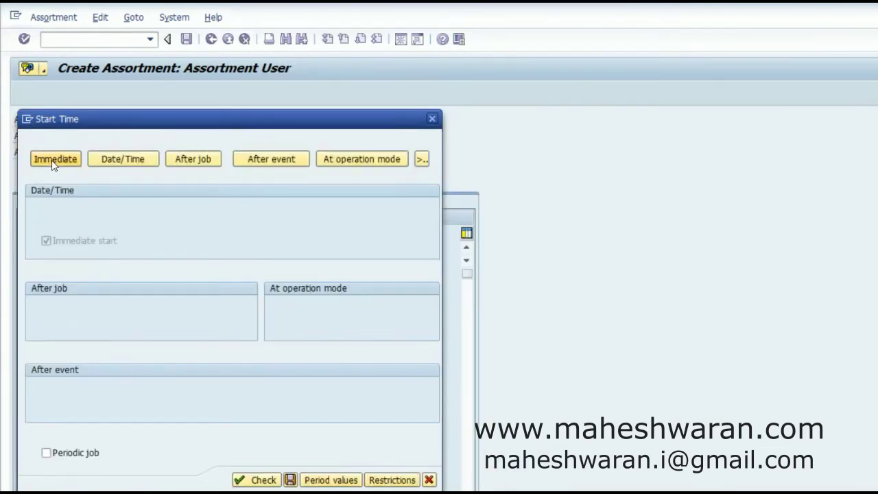
{"action": "left_click", "coordinate": [291, 479]}
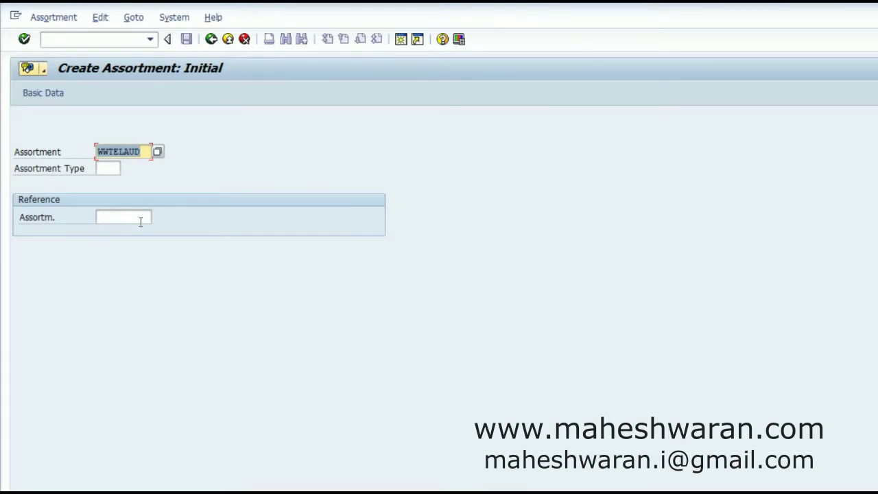
Step: Leave assortment creation and open the maintenance of module assignments to assortments from the Module folder's Assortment Assignment
{"action": "left_click", "coordinate": [213, 39]}
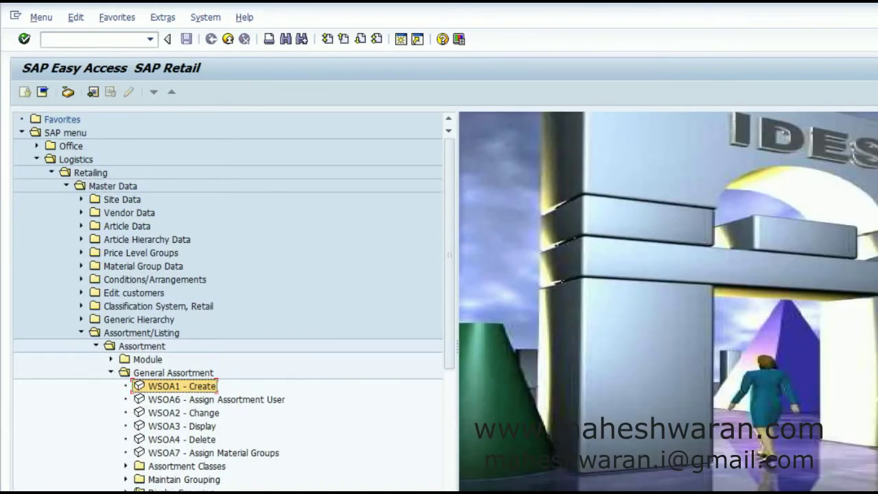
{"action": "left_click", "coordinate": [111, 373]}
{"action": "left_click", "coordinate": [111, 359]}
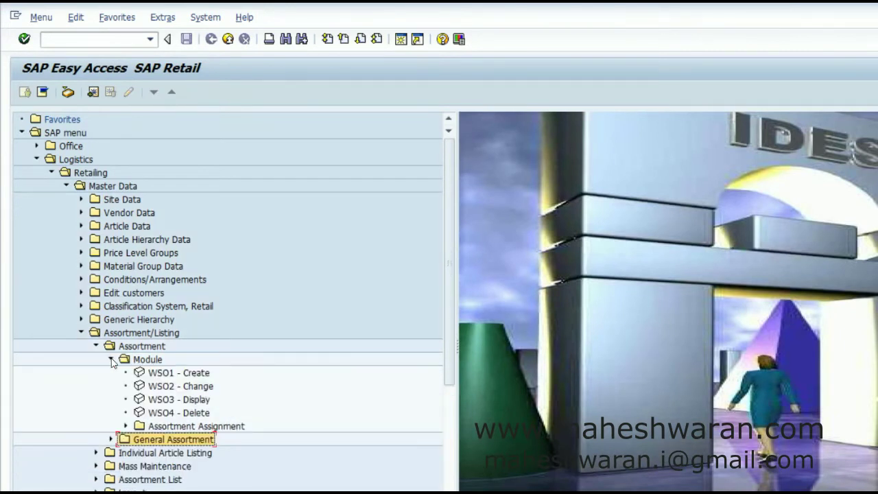
{"action": "left_click", "coordinate": [125, 426]}
{"action": "double_click", "coordinate": [182, 440]}
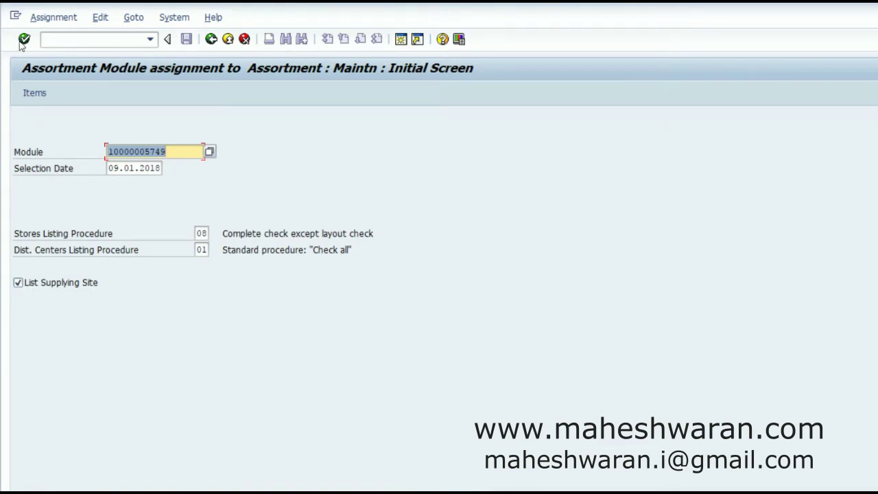
Step: Open the site change transaction in a new session and call up site W100
{"action": "left_click", "coordinate": [78, 41]}
{"action": "type", "text": "/nwsoa3"}
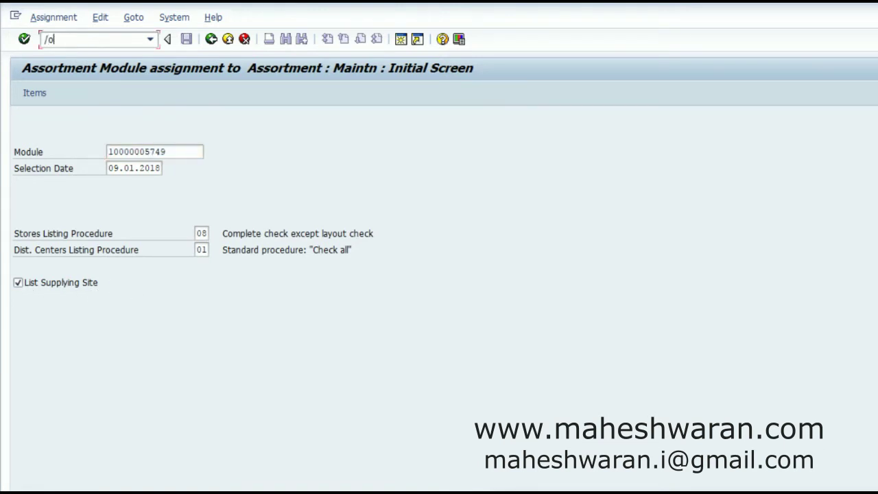
{"action": "key", "text": "Return"}
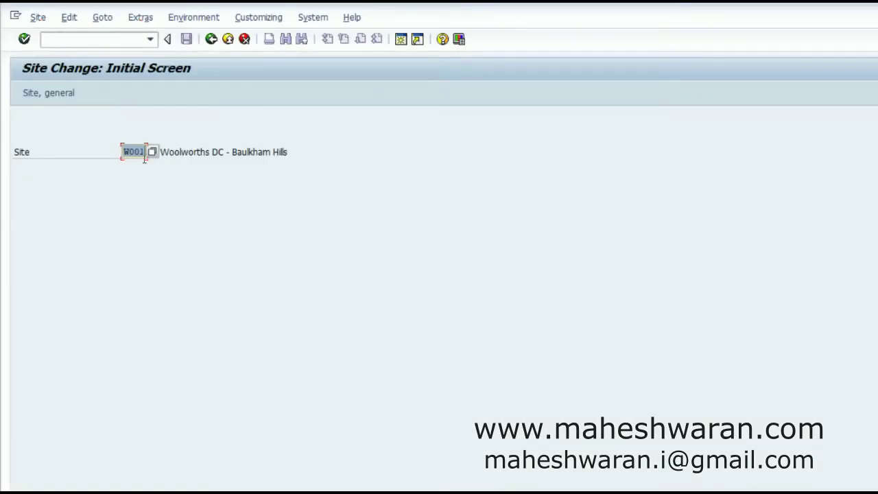
{"action": "left_click", "coordinate": [131, 152]}
{"action": "key", "text": "Delete"}
{"action": "key", "text": "Delete"}
{"action": "key", "text": "Delete"}
{"action": "type", "text": "100"}
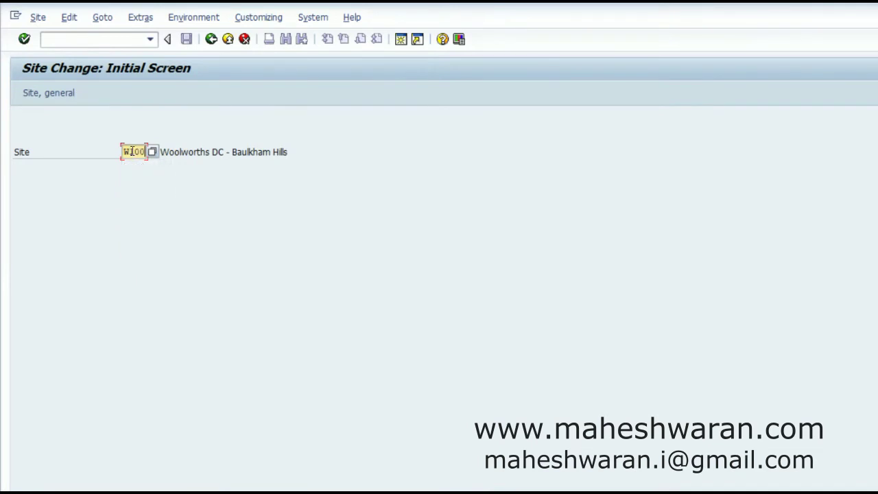
{"action": "key", "text": "Return"}
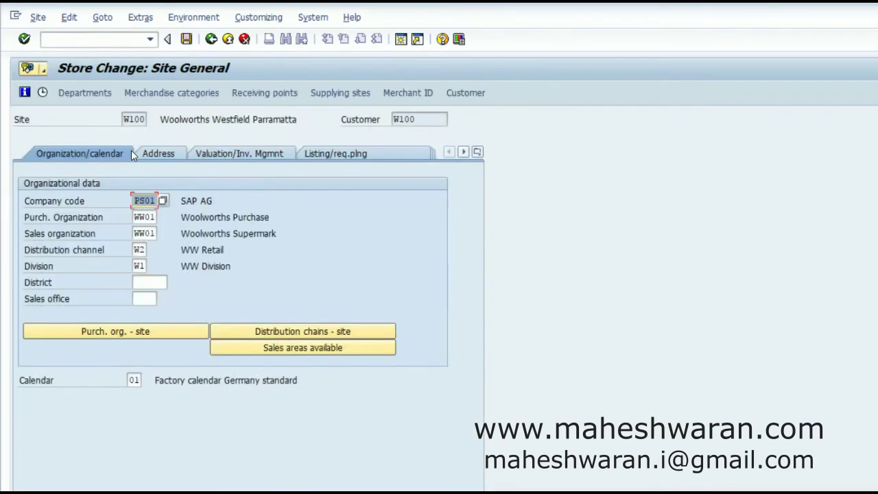
Step: Check the supplying sites maintained for store W100, then return to the module assignment's initial screen
{"action": "left_click", "coordinate": [320, 92]}
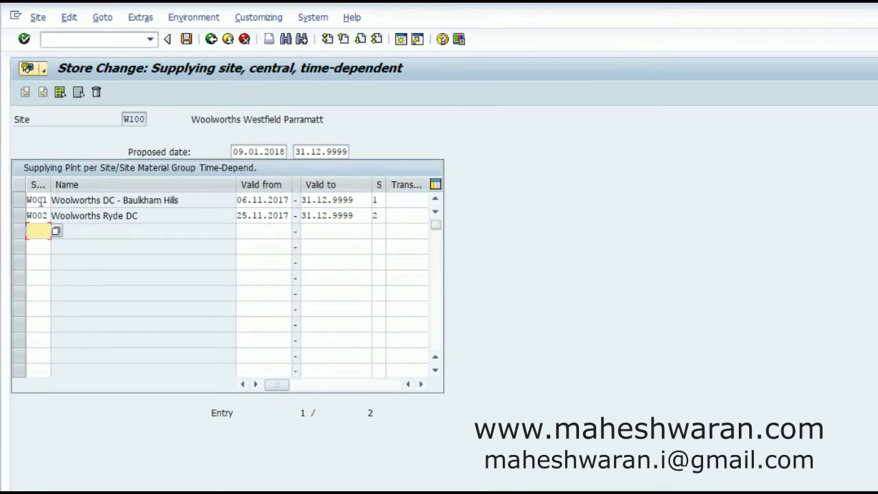
{"action": "left_click", "coordinate": [41, 201]}
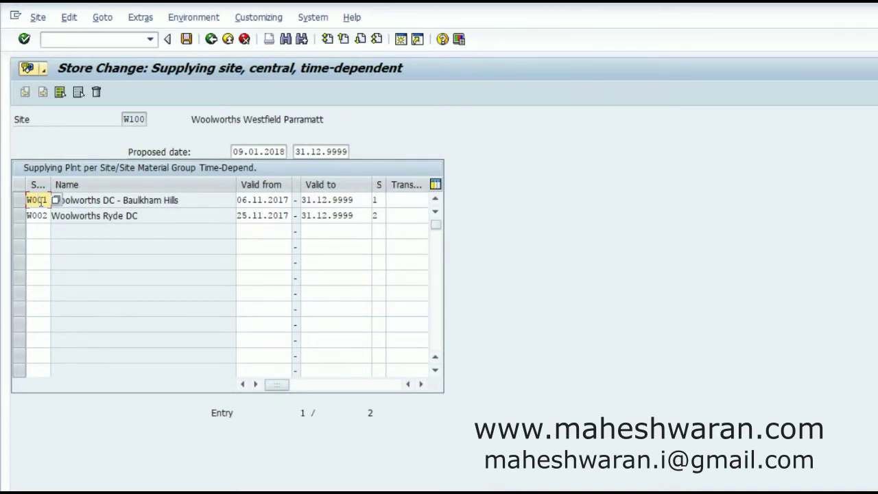
{"action": "left_click", "coordinate": [126, 119]}
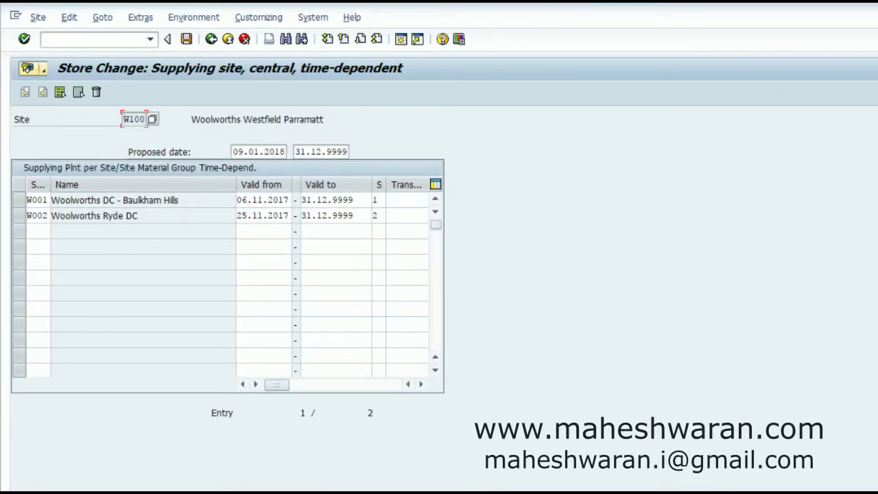
{"action": "key", "text": "F3"}
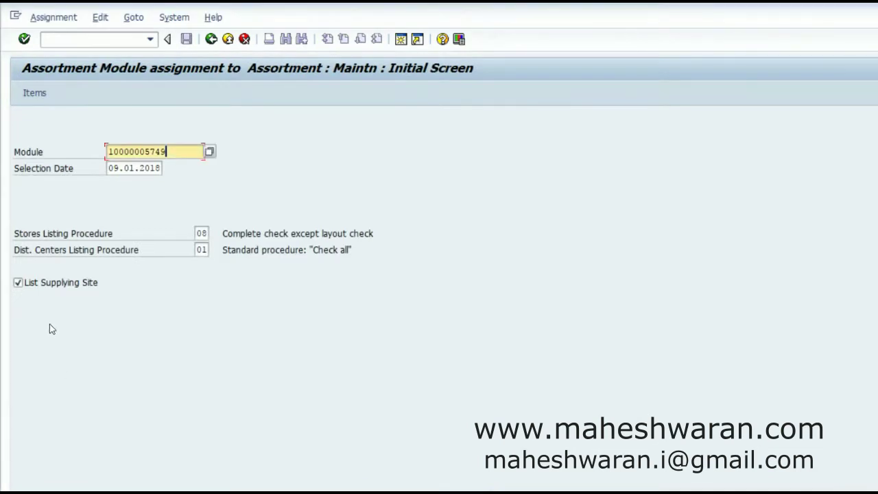
{"action": "left_click", "coordinate": [19, 284]}
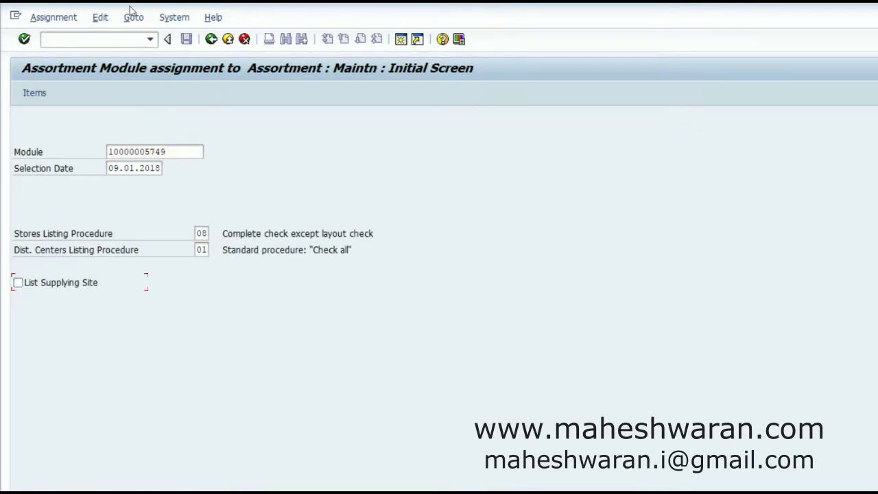
{"action": "left_click", "coordinate": [177, 152]}
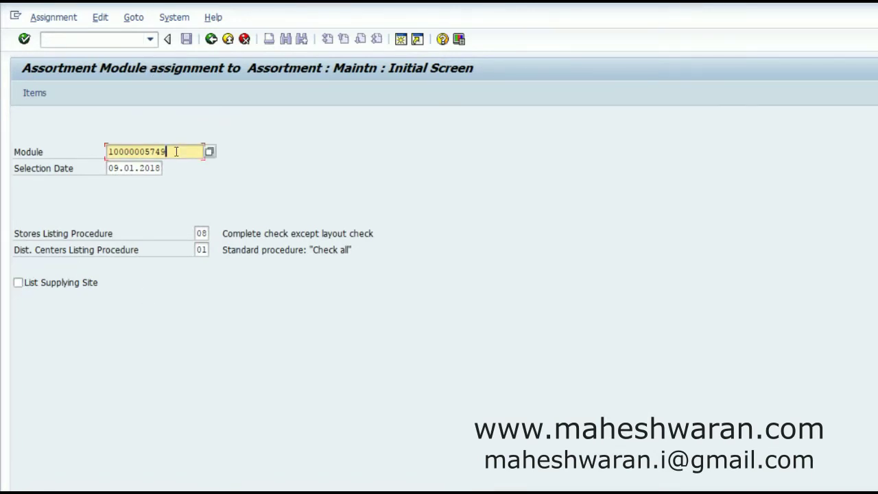
{"action": "key", "text": "Return"}
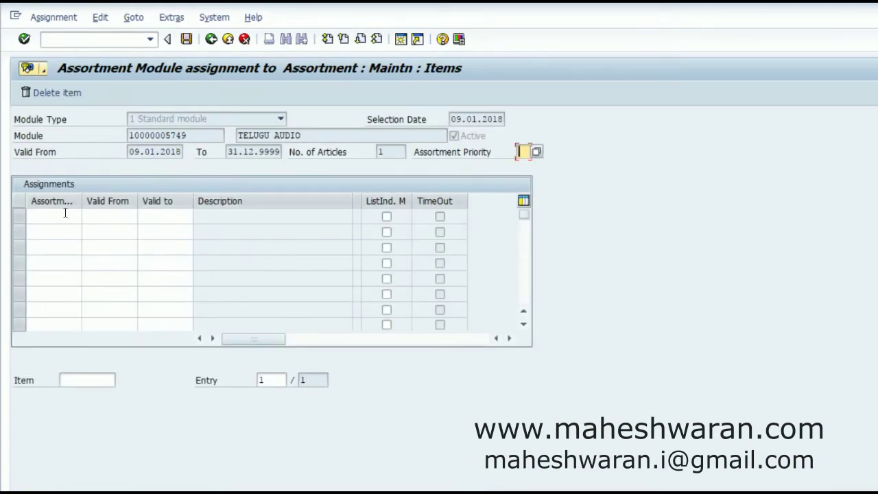
{"action": "left_click", "coordinate": [55, 216]}
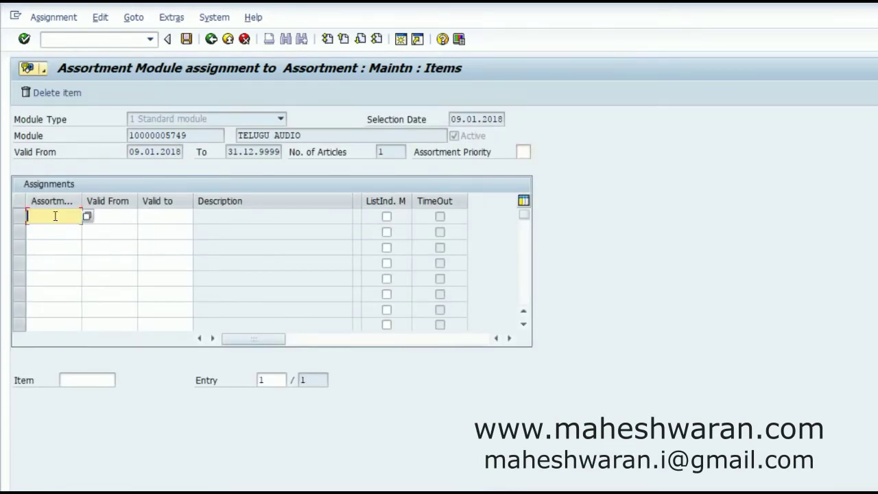
Step: Assign assortment WWTELAUD to the Telugu Audio module and save the assignment
{"action": "type", "text": "wwtelgud"}
{"action": "key", "text": "Return"}
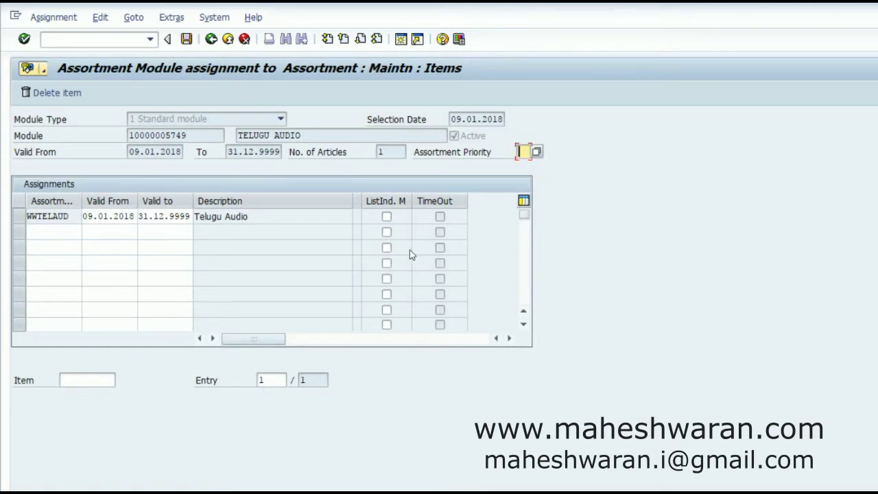
{"action": "left_click", "coordinate": [386, 216]}
{"action": "left_click", "coordinate": [217, 217]}
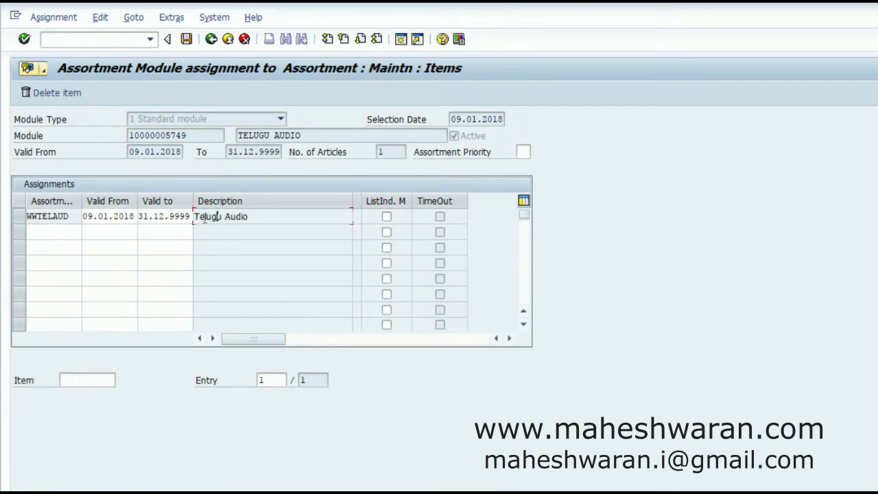
{"action": "left_click", "coordinate": [186, 39]}
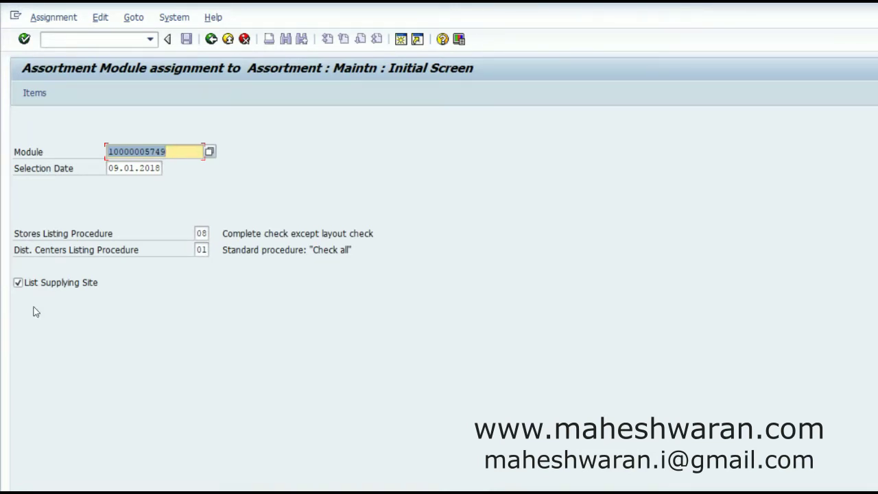
Step: Open the general table display with transaction SE16N and load table WLK1
{"action": "left_click", "coordinate": [188, 151]}
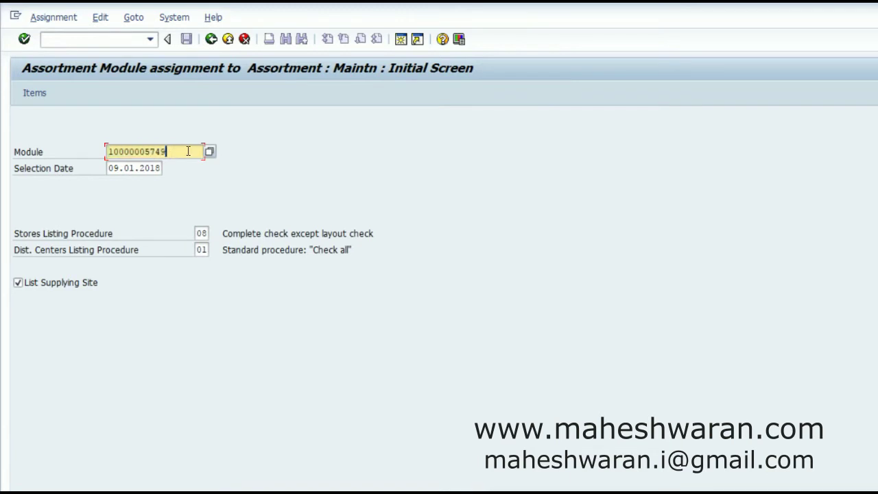
{"action": "left_click", "coordinate": [107, 38]}
{"action": "type", "text": "/nse16n"}
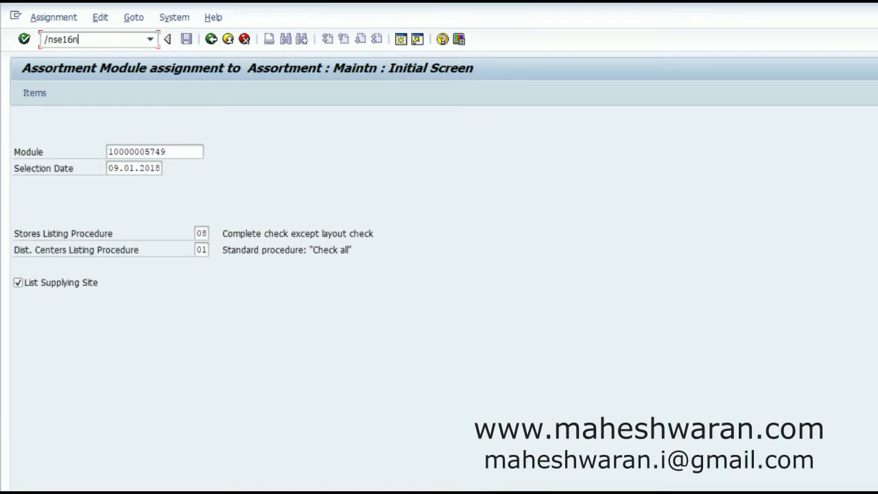
{"action": "key", "text": "Return"}
{"action": "type", "text": "WLK1"}
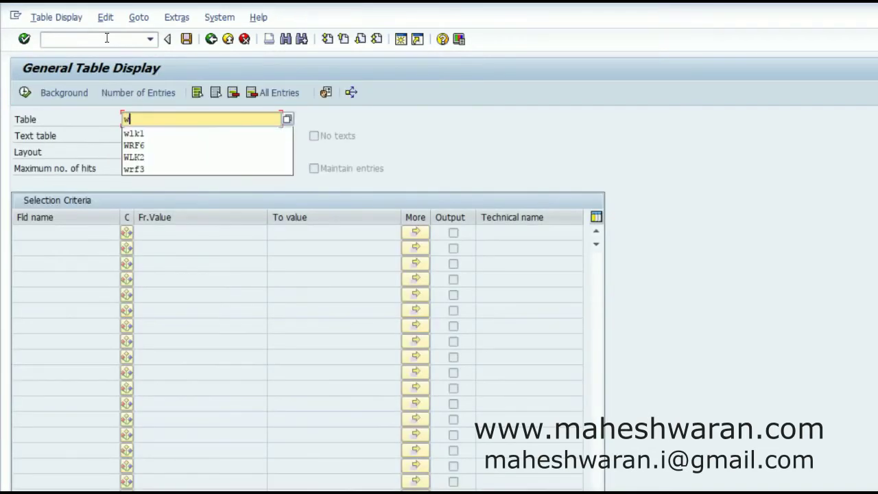
{"action": "key", "text": "Return"}
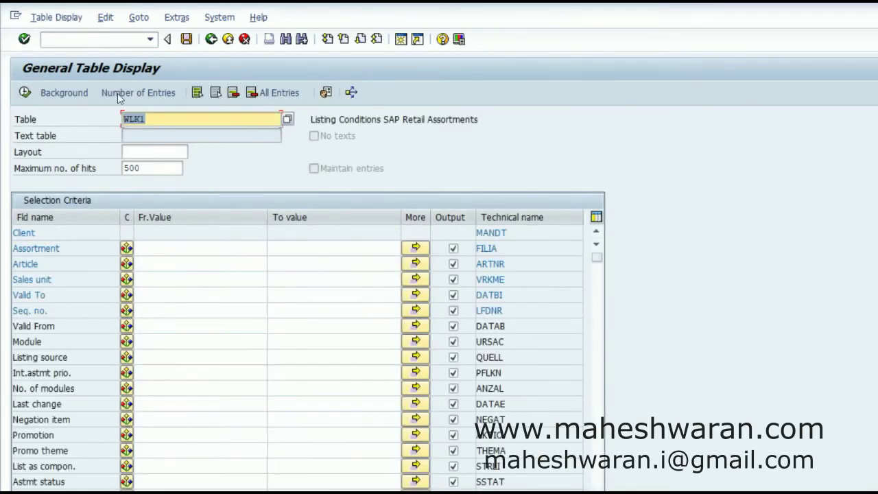
Step: Display the WLK1 listing conditions for article 100072 and check its assortment
{"action": "left_click", "coordinate": [166, 261]}
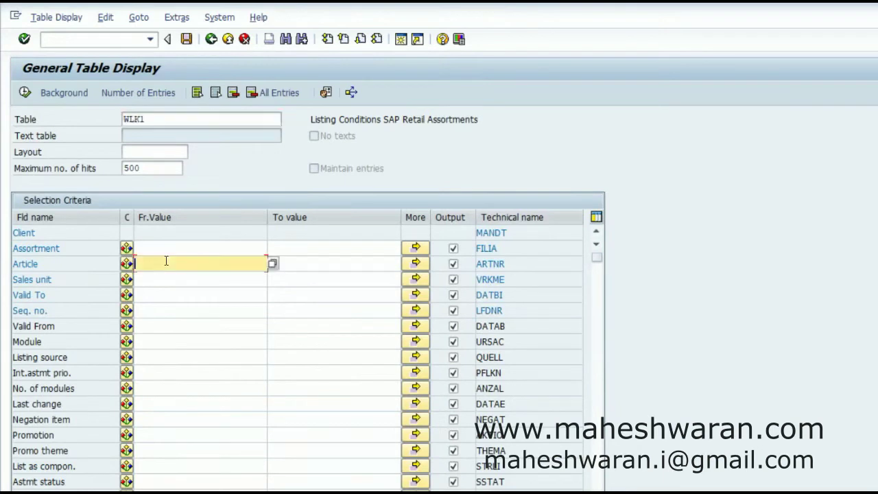
{"action": "type", "text": "1000"}
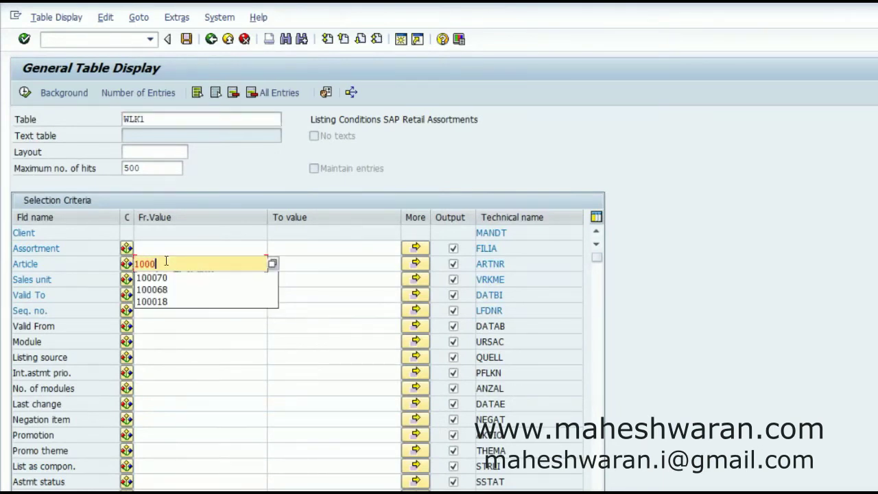
{"action": "type", "text": "72"}
{"action": "key", "text": "Return"}
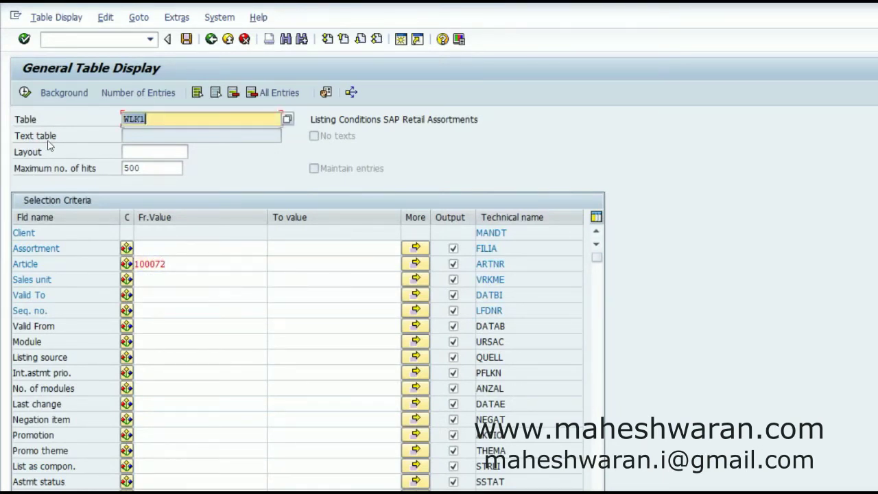
{"action": "left_click", "coordinate": [26, 92]}
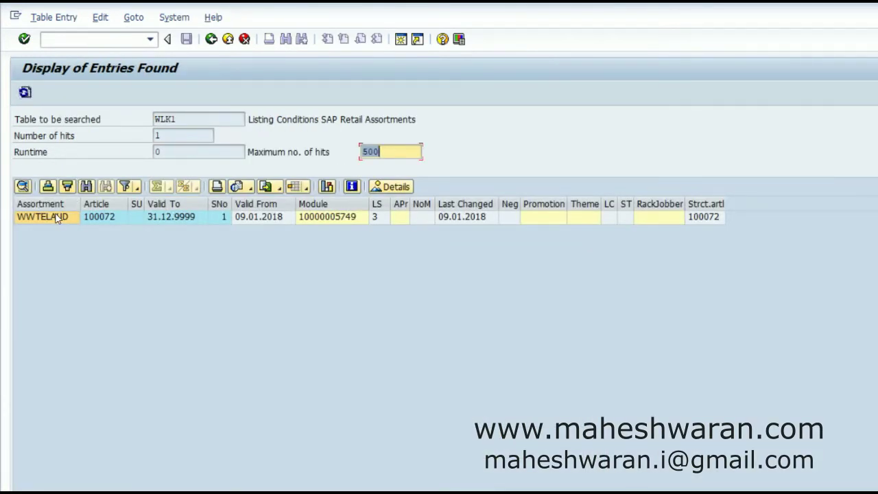
{"action": "left_click", "coordinate": [55, 218]}
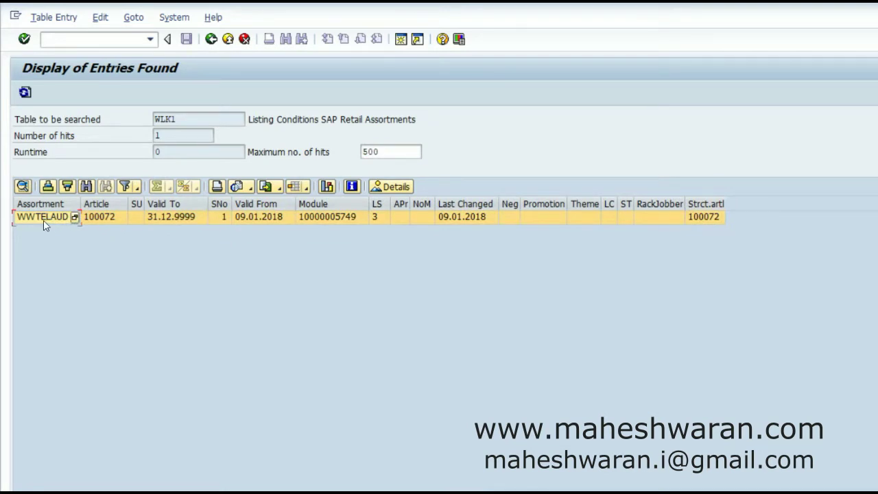
Step: Open purchase order creation with transaction ME21N
{"action": "left_click", "coordinate": [124, 39]}
{"action": "type", "text": "/nme21n"}
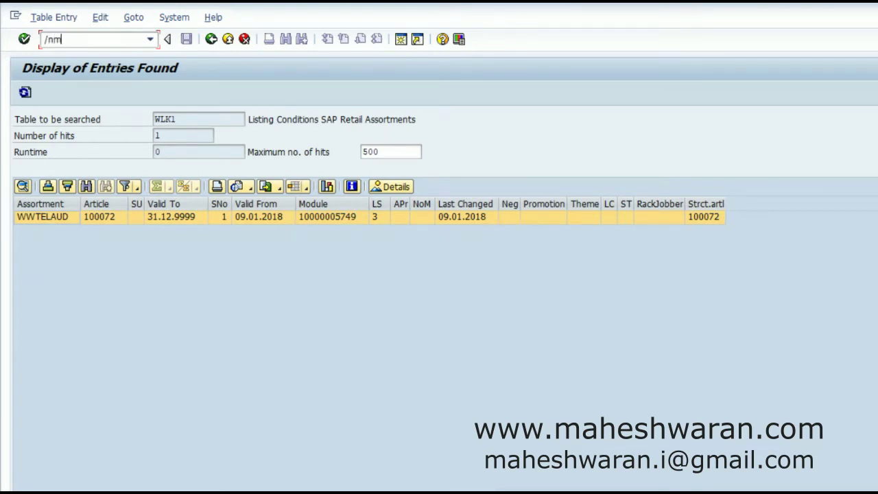
{"action": "key", "text": "Return"}
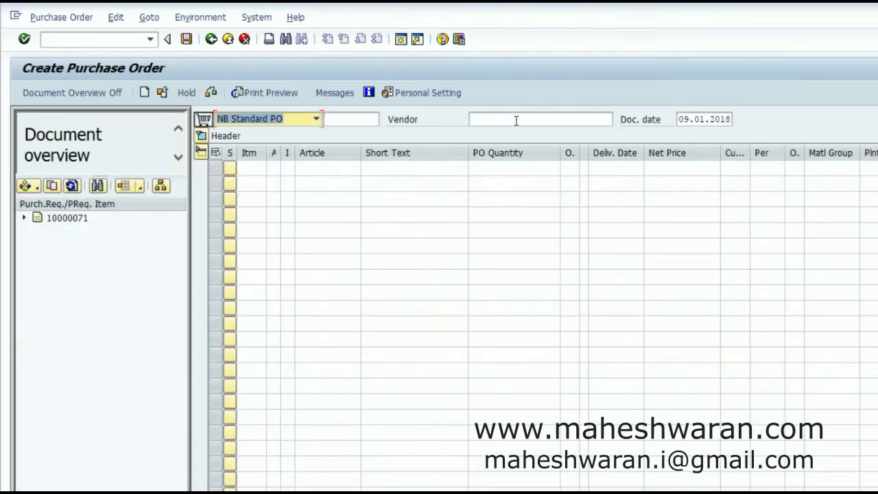
Step: Enter vendor WWVN01 in the standard purchase order and turn off the document overview
{"action": "left_click", "coordinate": [514, 119]}
{"action": "key", "text": "Return"}
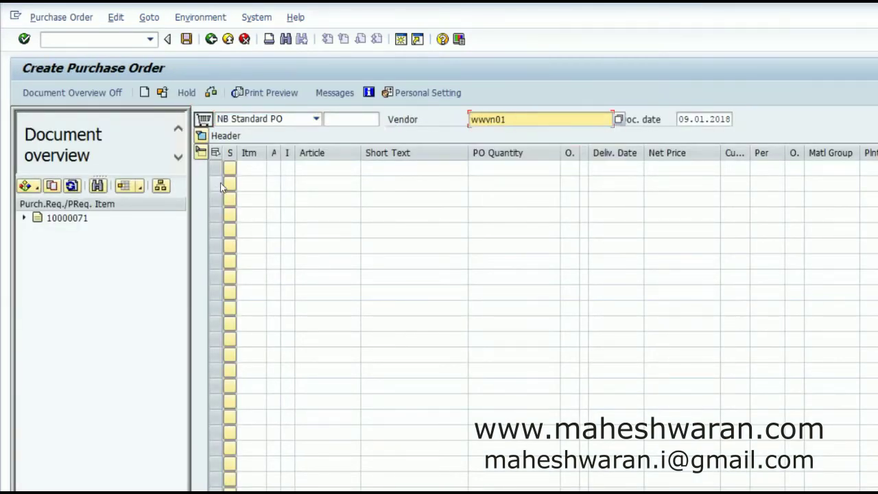
{"action": "left_click", "coordinate": [312, 171]}
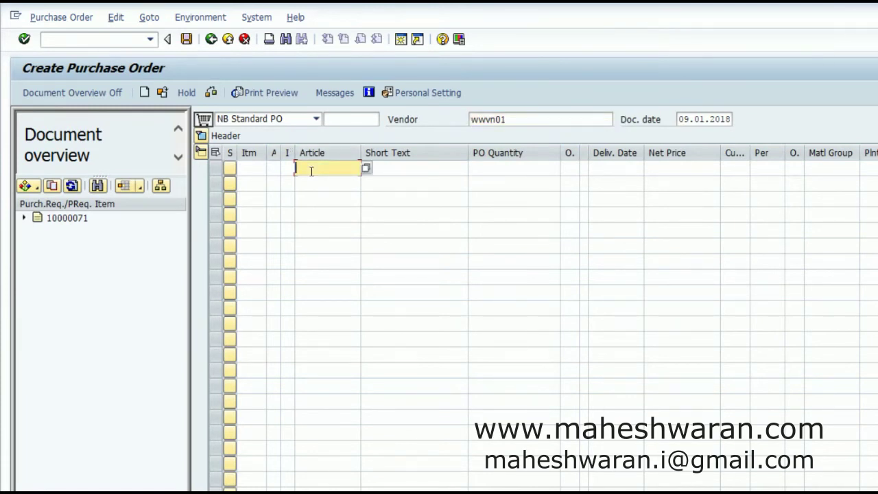
{"action": "left_click", "coordinate": [94, 96]}
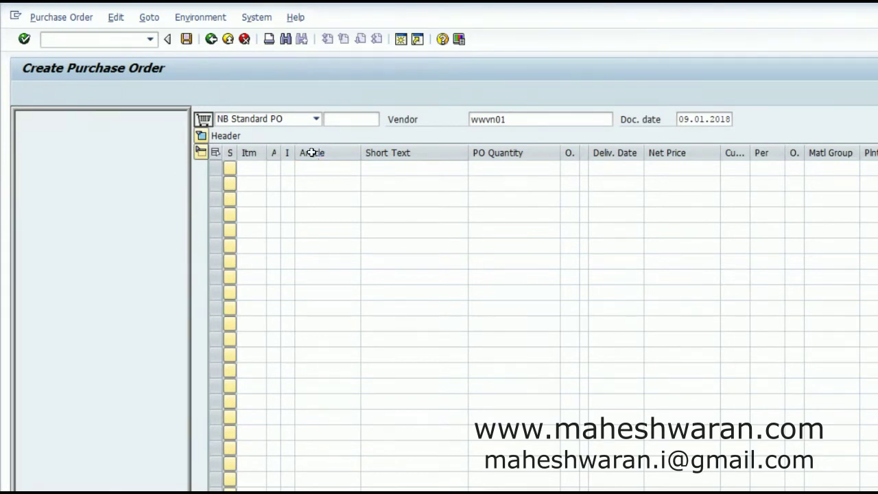
Step: Add article 100072 as the first order item with quantity 10 for plant W100
{"action": "left_click", "coordinate": [169, 167]}
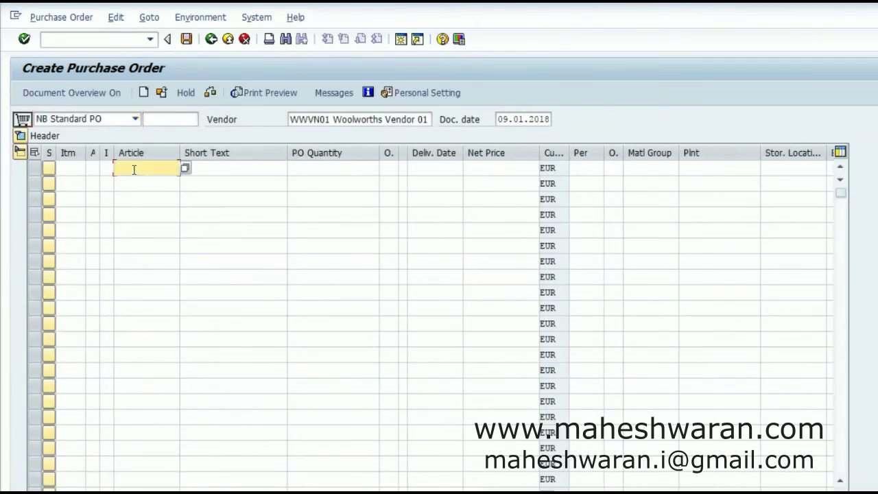
{"action": "type", "text": "100072"}
{"action": "key", "text": "Tab"}
{"action": "key", "text": "Tab"}
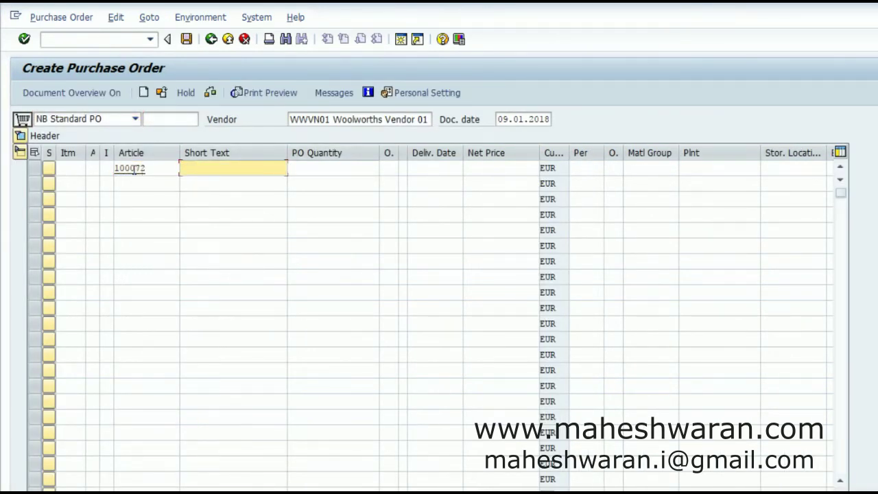
{"action": "type", "text": "10"}
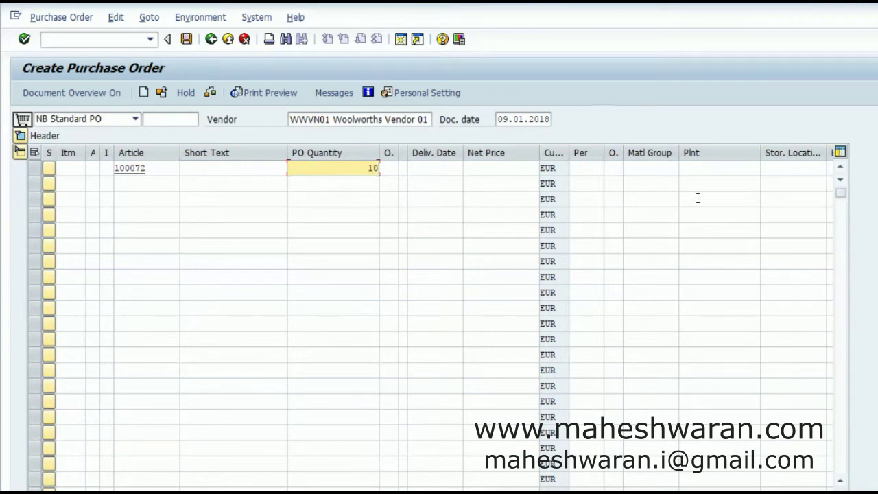
{"action": "left_click", "coordinate": [707, 170]}
{"action": "type", "text": "w"}
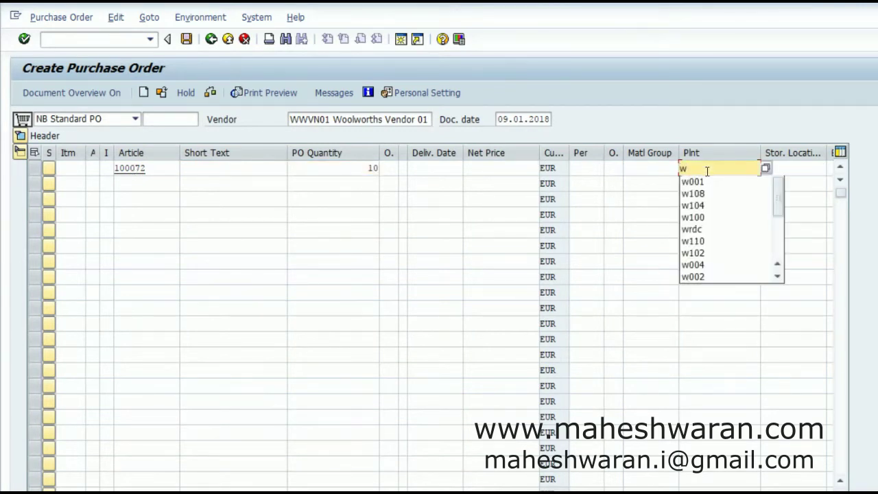
{"action": "type", "text": "100"}
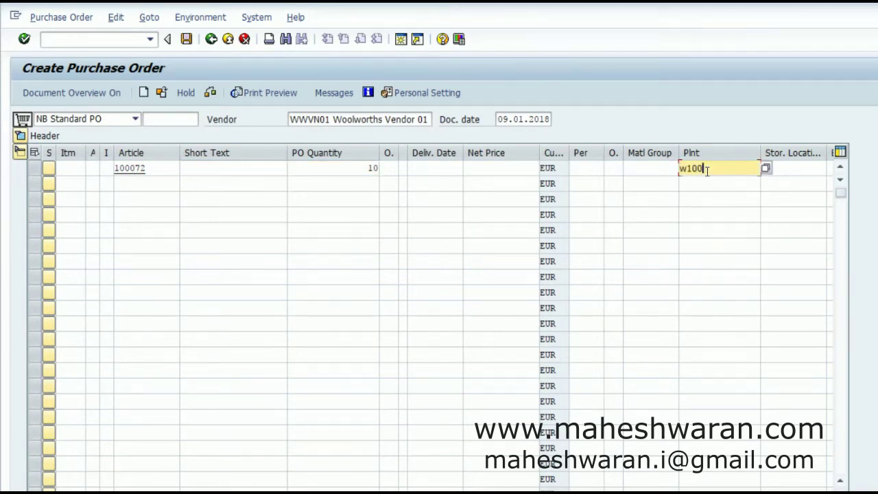
{"action": "key", "text": "Return"}
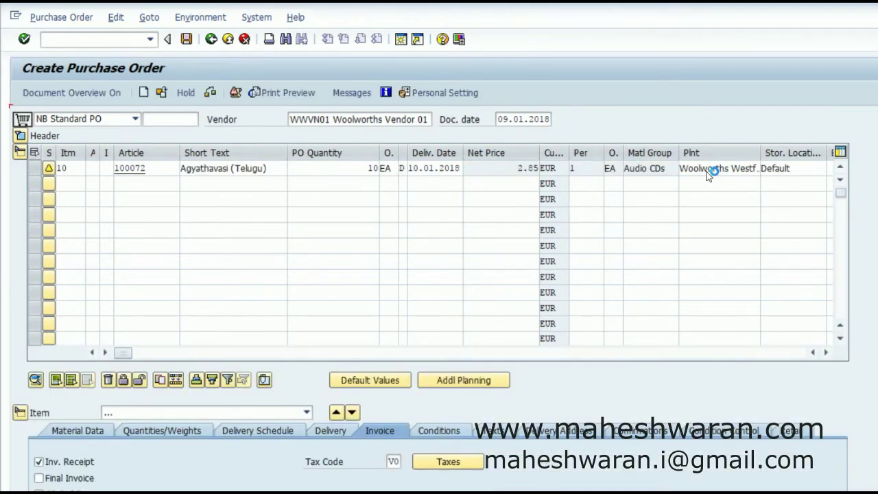
Step: Add article 100072 as the second order item with quantity 10 for plant W101
{"action": "left_click", "coordinate": [136, 185]}
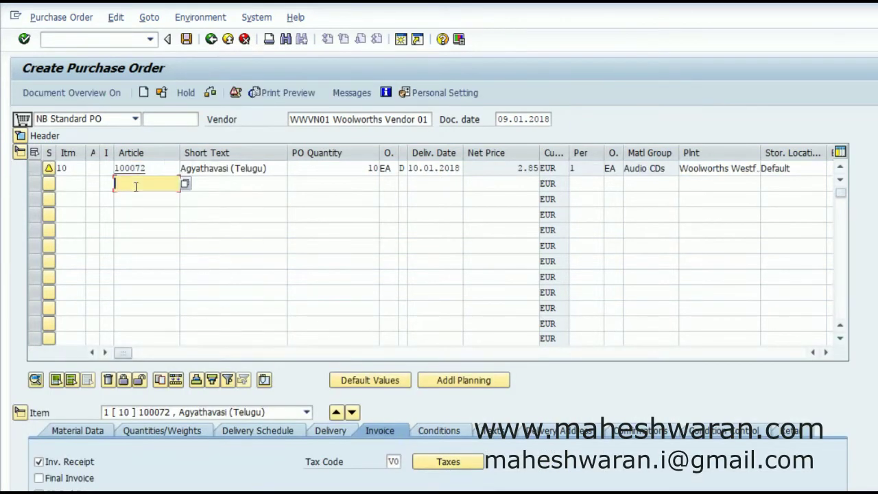
{"action": "type", "text": "1007"}
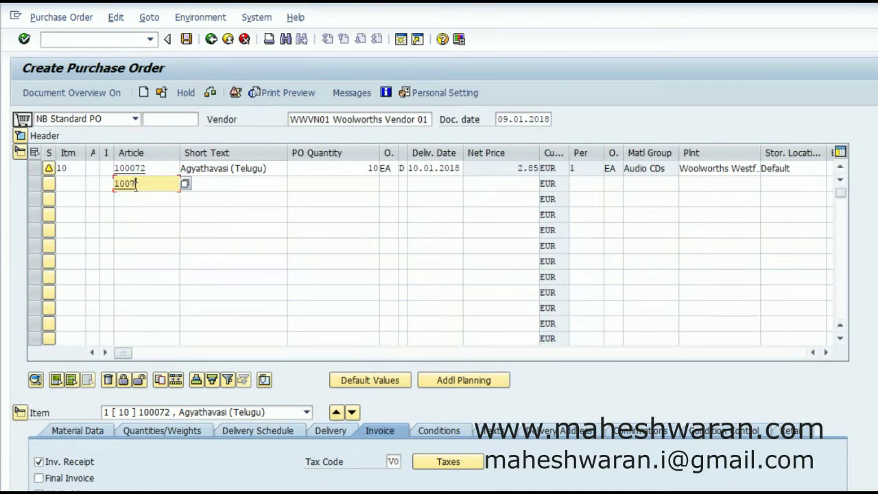
{"action": "key", "text": "BackSpace"}
{"action": "type", "text": "072"}
{"action": "key", "text": "Tab"}
{"action": "key", "text": "Tab"}
{"action": "type", "text": "10"}
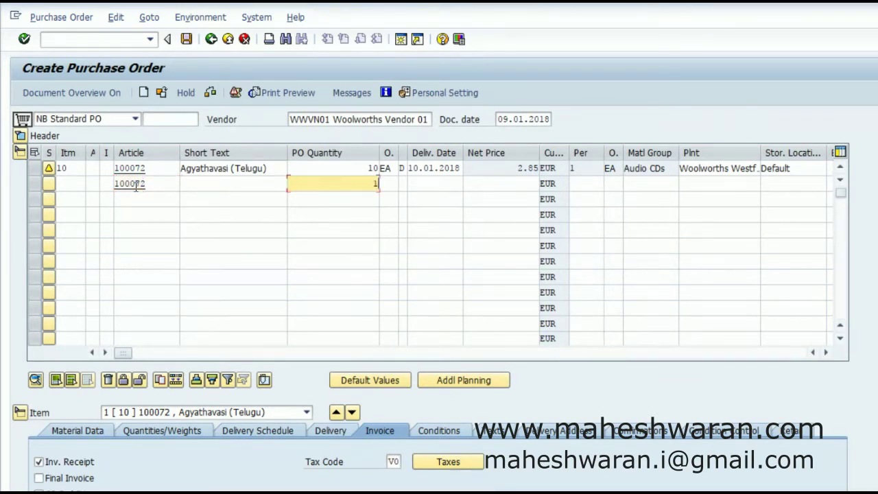
{"action": "left_click", "coordinate": [697, 184]}
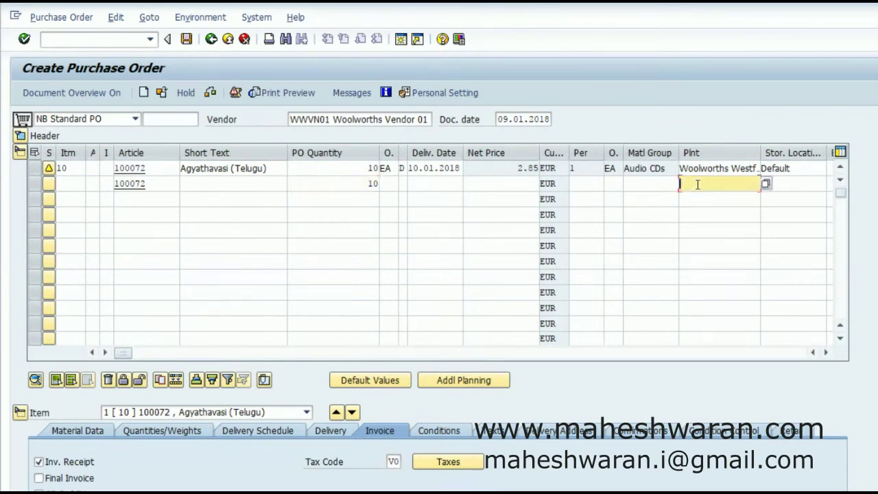
{"action": "type", "text": "w101"}
{"action": "key", "text": "Return"}
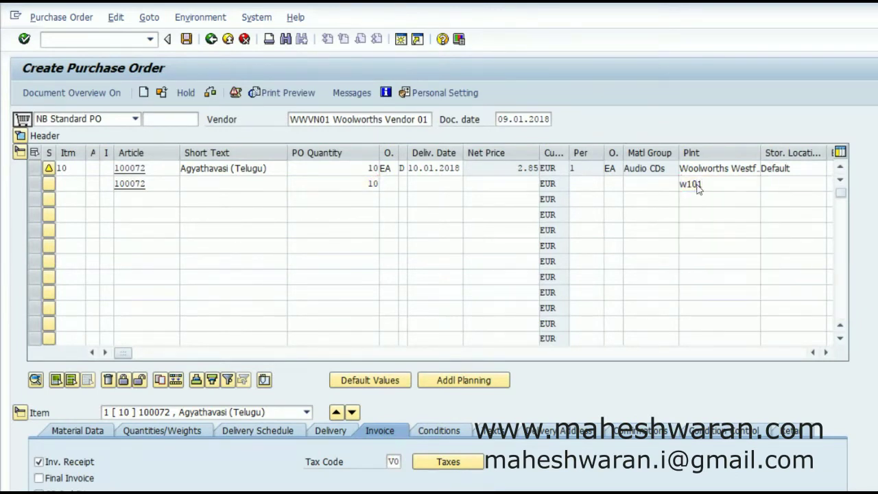
Step: Add article 100072 as the third order item with quantity 10 for plant W110 and open that item's messages
{"action": "left_click", "coordinate": [147, 199]}
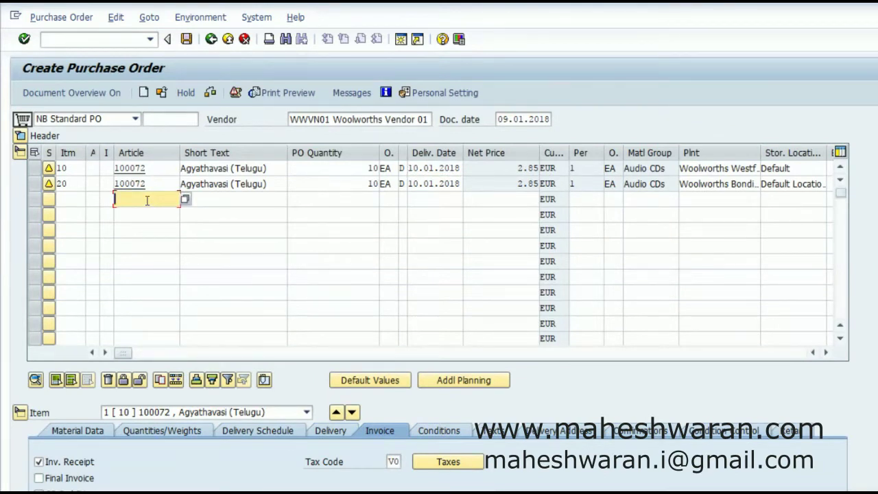
{"action": "type", "text": "10007"}
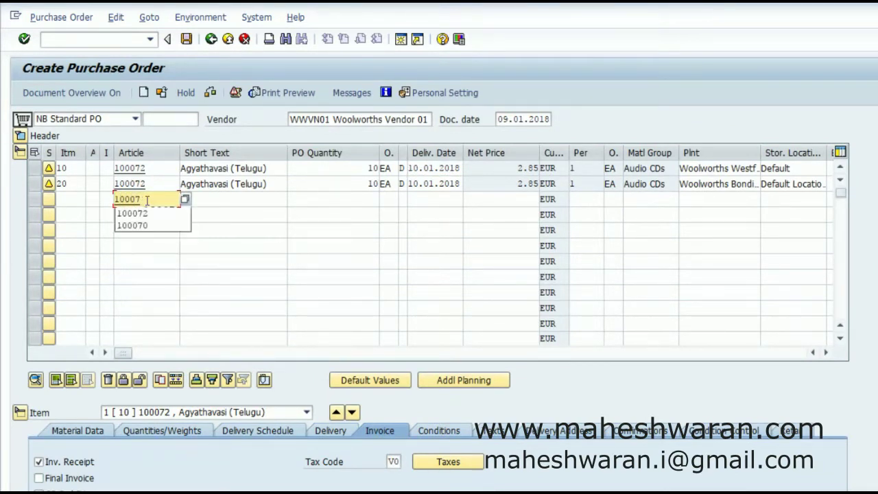
{"action": "type", "text": "2"}
{"action": "key", "text": "Tab"}
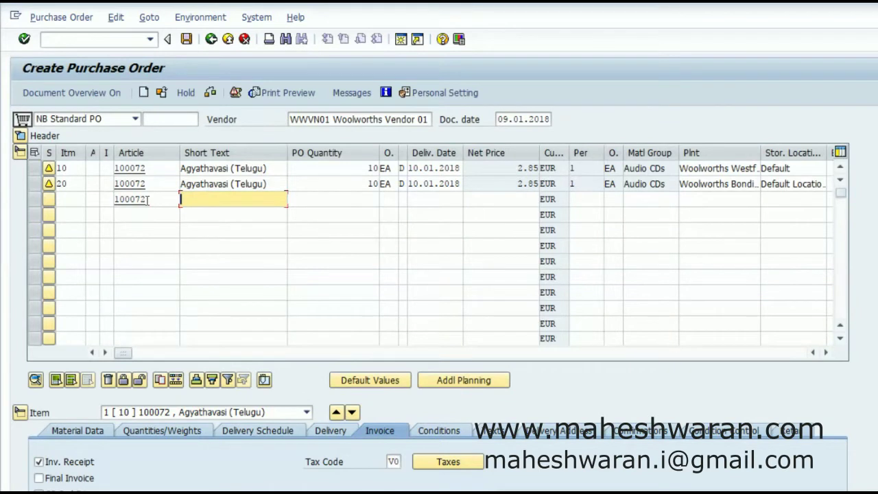
{"action": "key", "text": "Tab"}
{"action": "type", "text": "10"}
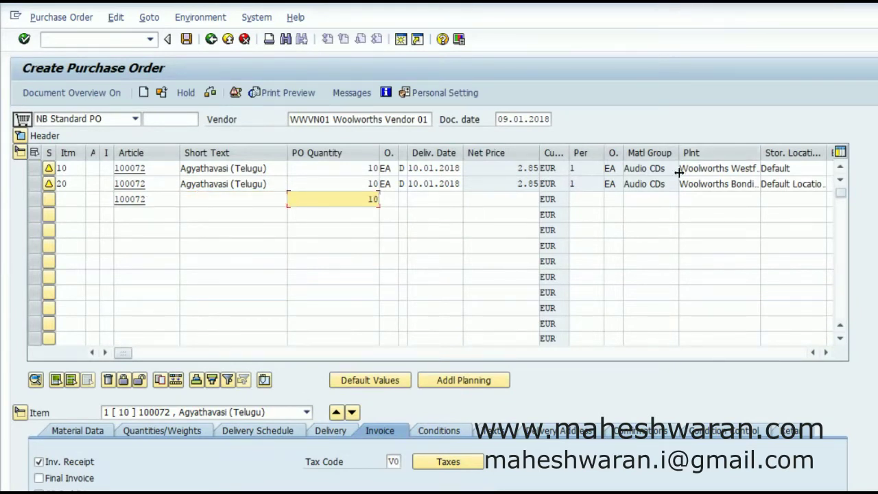
{"action": "left_click", "coordinate": [692, 197]}
{"action": "type", "text": "w110"}
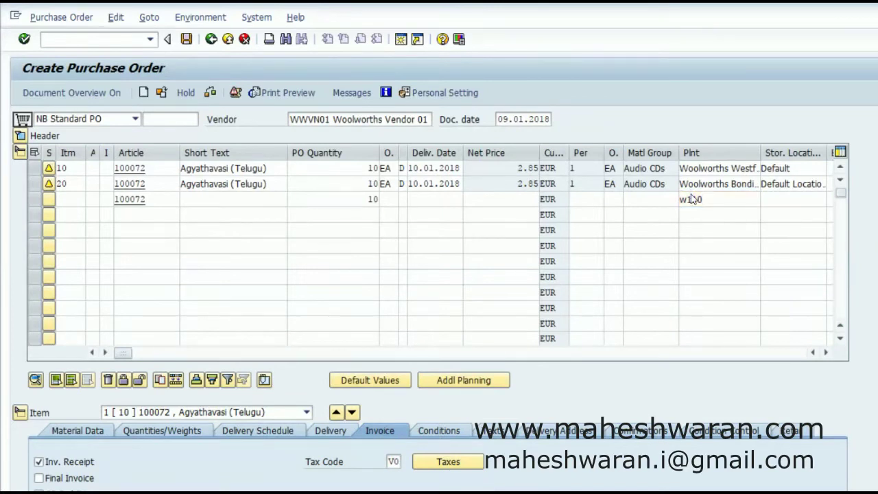
{"action": "key", "text": "Return"}
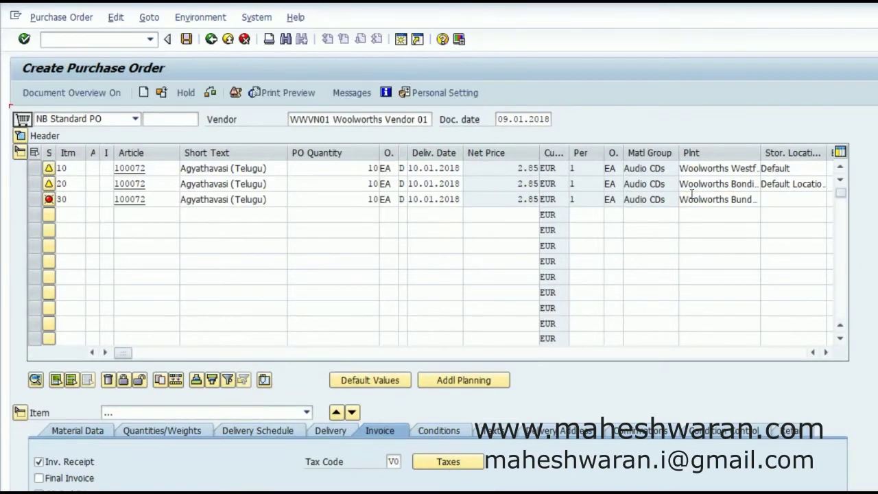
{"action": "left_click", "coordinate": [48, 198]}
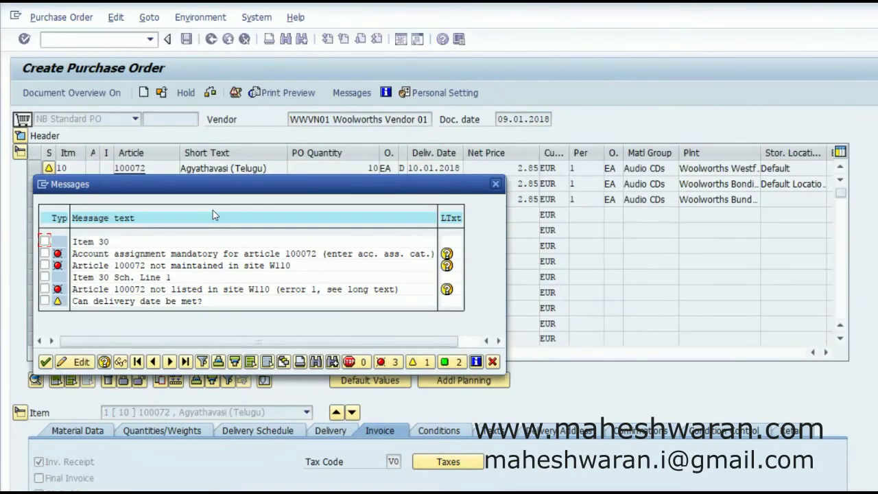
Step: Review the listing error for article 100072 at site W110, close the messages and delete the third order item
{"action": "left_click_drag", "start_coordinate": [83, 291], "coordinate": [374, 296]}
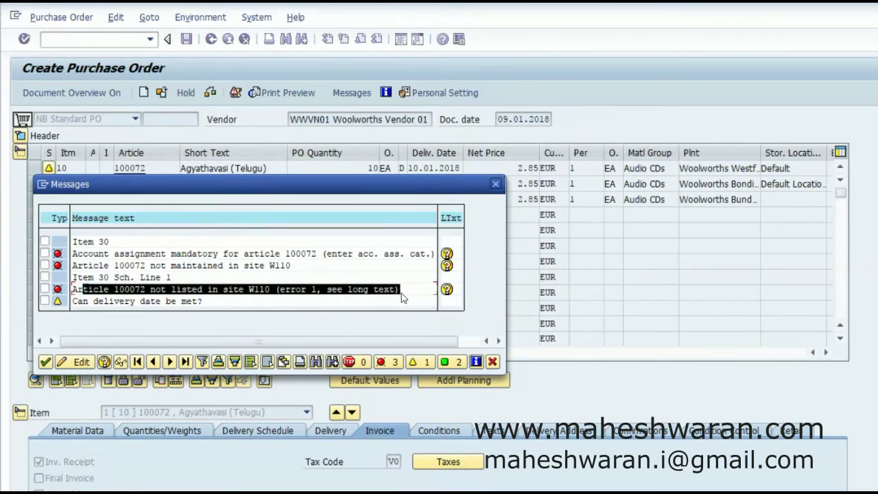
{"action": "left_click", "coordinate": [401, 293]}
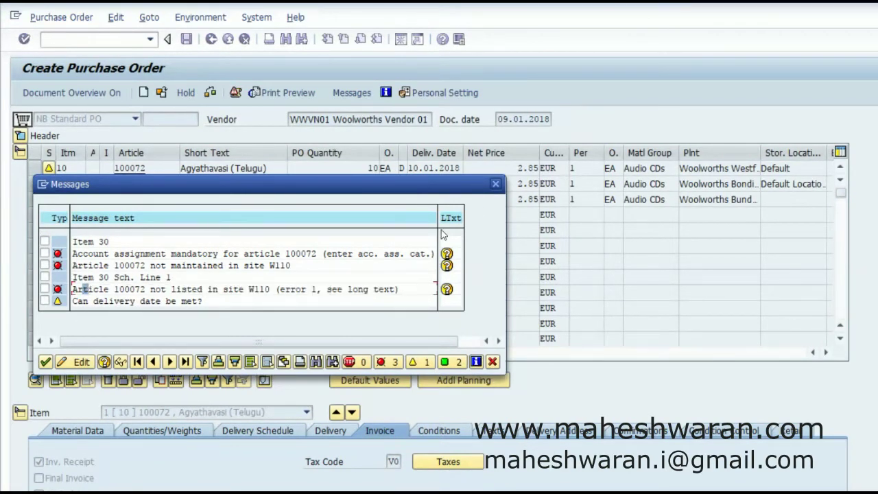
{"action": "left_click", "coordinate": [499, 186]}
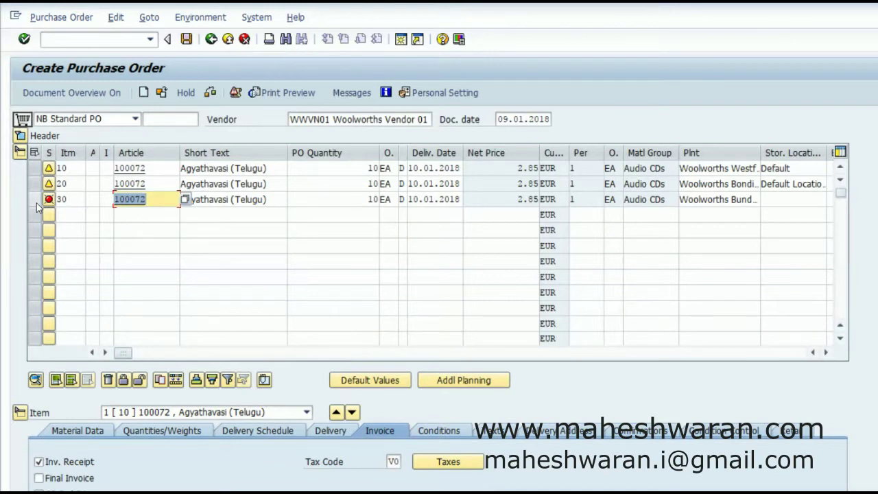
{"action": "left_click", "coordinate": [36, 203]}
{"action": "left_click", "coordinate": [109, 379]}
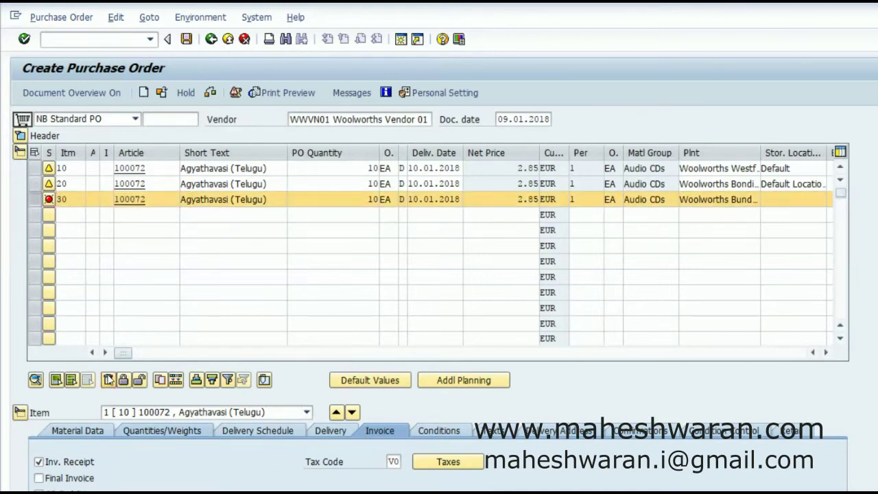
{"action": "left_click", "coordinate": [208, 327]}
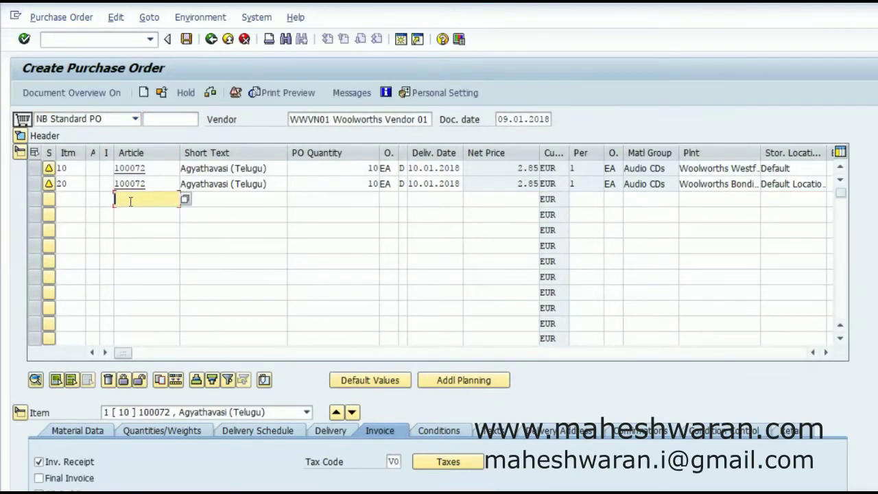
Step: Add article 100072 as a new third order item for plant W001, without an order quantity
{"action": "left_click", "coordinate": [123, 199]}
{"action": "type", "text": "100072"}
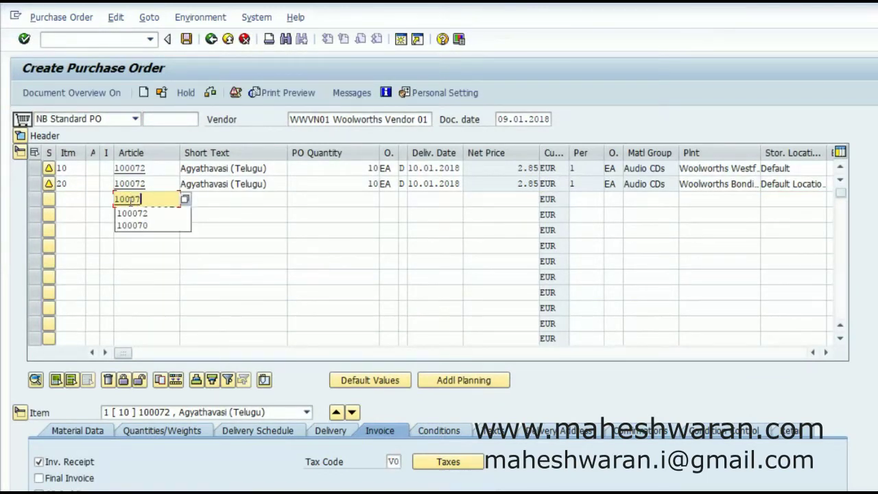
{"action": "left_click", "coordinate": [692, 199]}
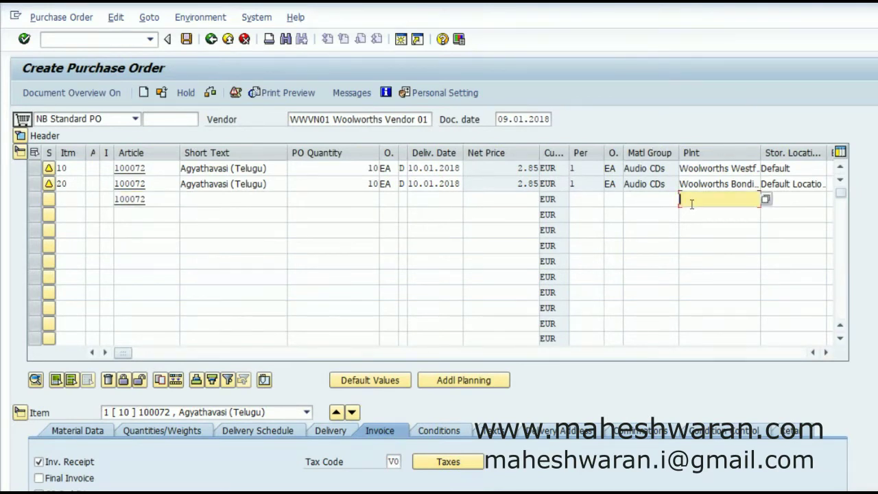
{"action": "type", "text": "w"}
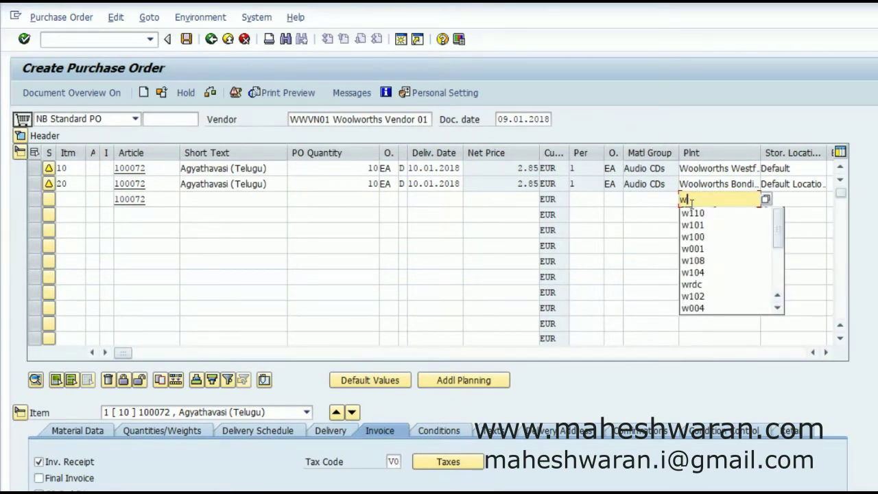
{"action": "type", "text": "00"}
{"action": "left_click", "coordinate": [693, 209]}
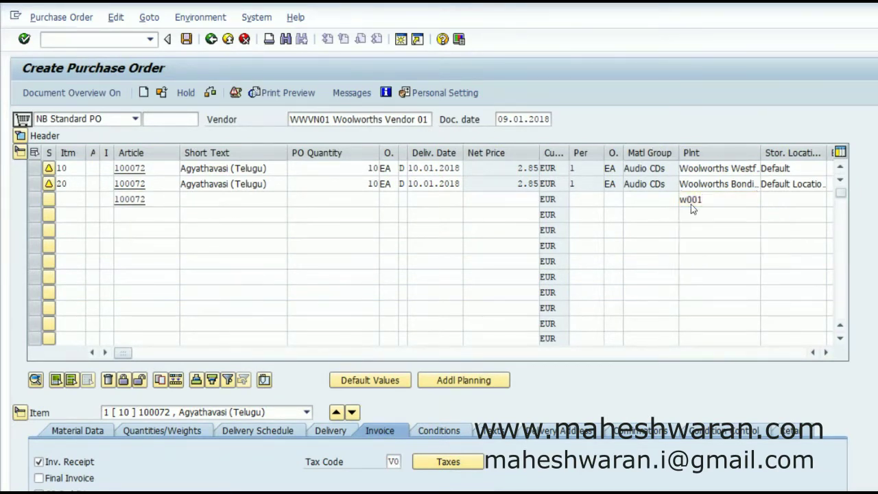
{"action": "key", "text": "Return"}
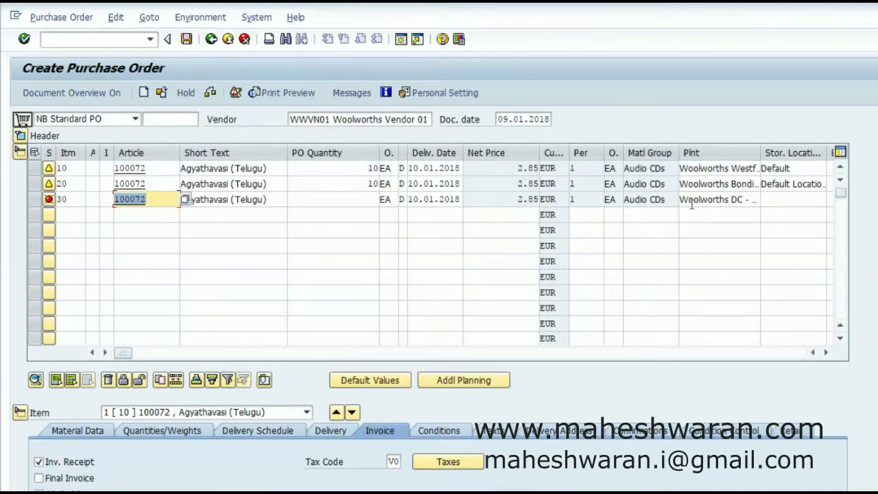
Step: Examine the third item's message about article maintenance at site W001, and leave the purchase order without saving
{"action": "left_click", "coordinate": [50, 200]}
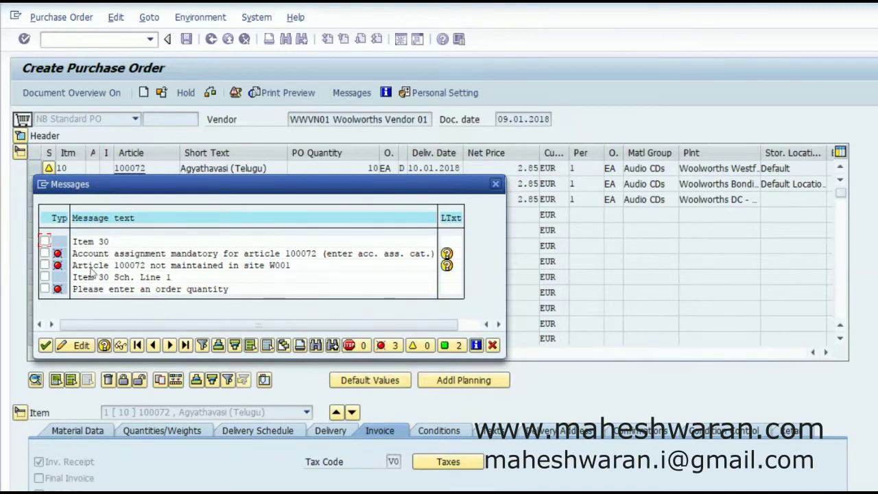
{"action": "left_click_drag", "start_coordinate": [72, 261], "coordinate": [291, 268]}
{"action": "key", "text": "ctrl+c"}
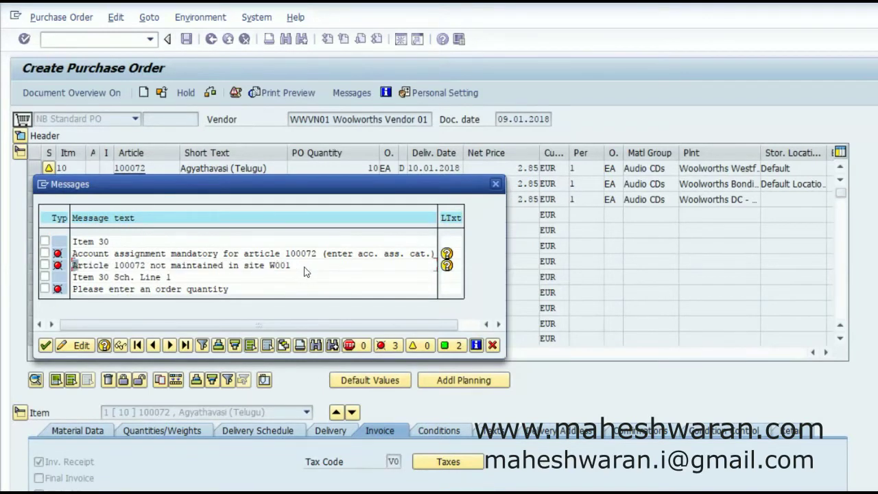
{"action": "left_click", "coordinate": [492, 345]}
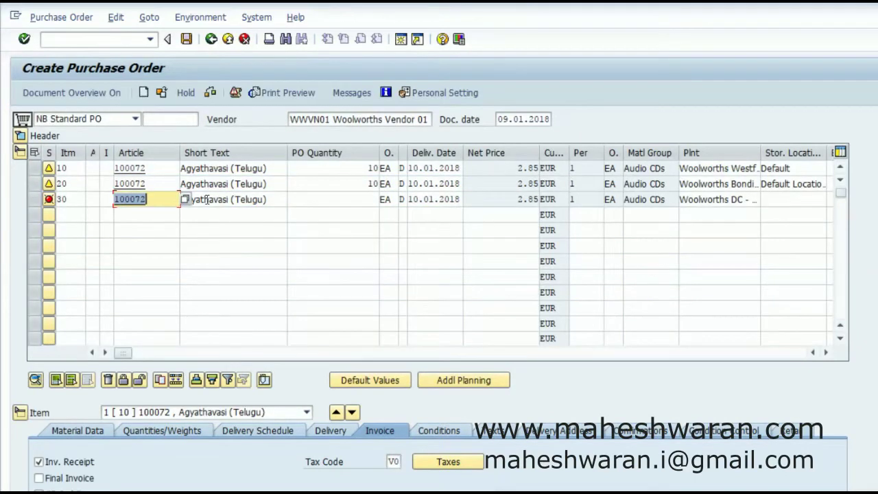
{"action": "left_click", "coordinate": [65, 39]}
{"action": "type", "text": "/n"}
{"action": "key", "text": "Return"}
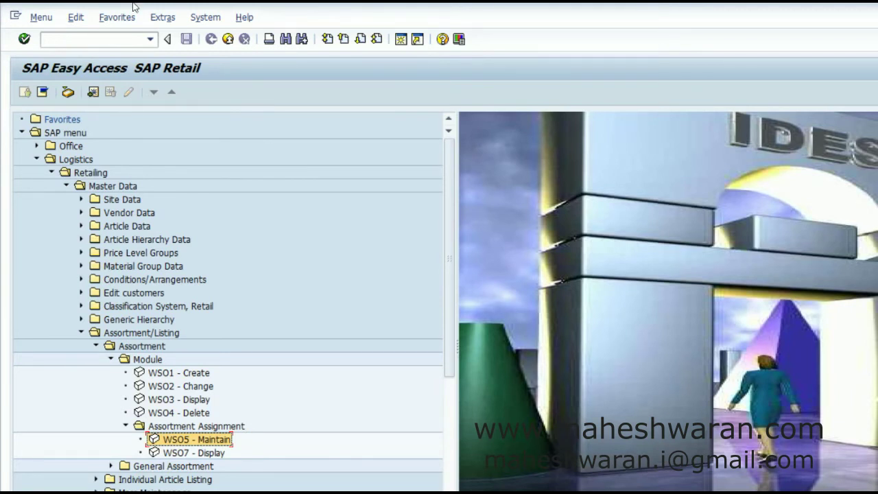
Step: Open the WSP4 transaction for creating an individual article listing per assortment
{"action": "left_click", "coordinate": [111, 359]}
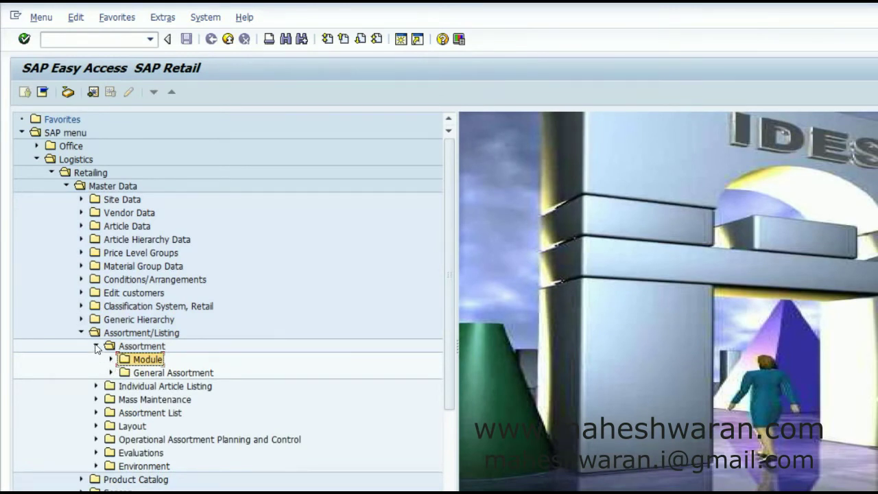
{"action": "left_click", "coordinate": [97, 346]}
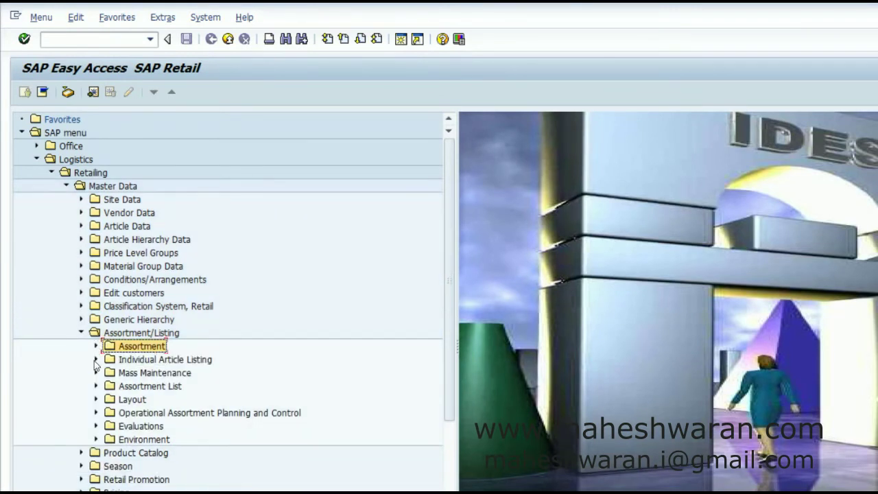
{"action": "left_click", "coordinate": [96, 360]}
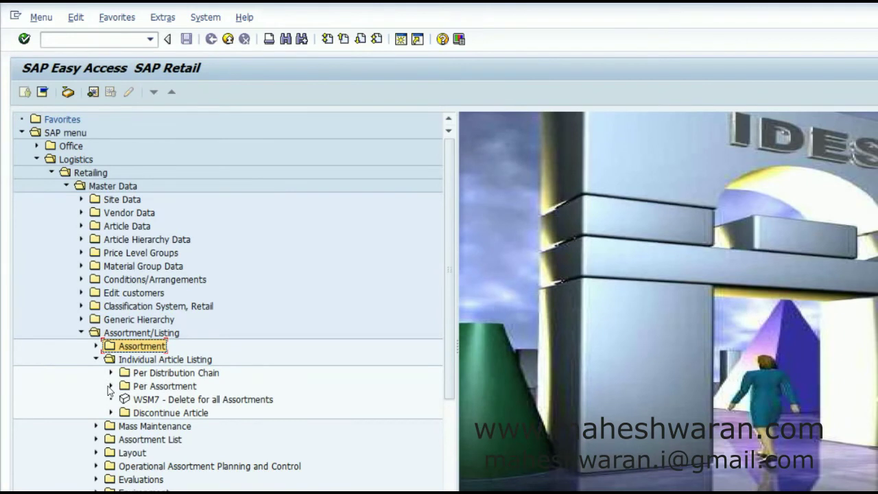
{"action": "left_click", "coordinate": [111, 386]}
{"action": "double_click", "coordinate": [152, 399]}
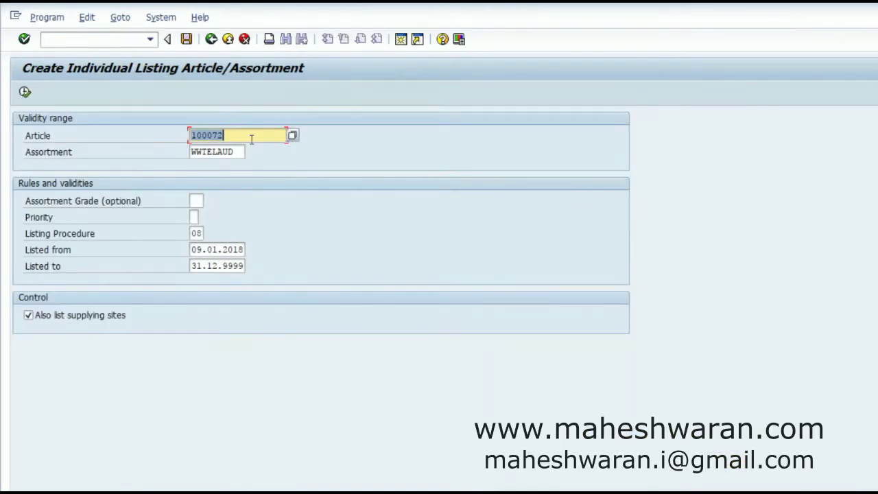
Step: List article 100073 in assortment WWTELAUD with listing procedure 02 and without also listing supplying sites
{"action": "left_click", "coordinate": [250, 140]}
{"action": "key", "text": "BackSpace"}
{"action": "type", "text": "3"}
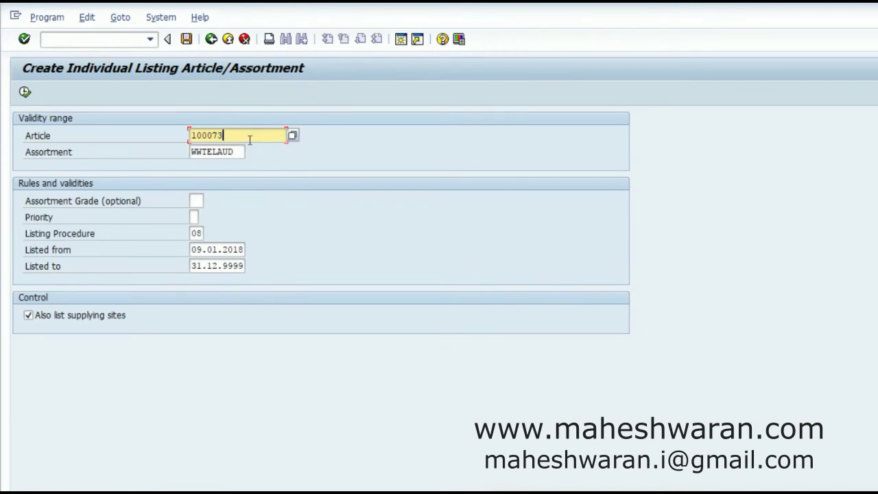
{"action": "left_click", "coordinate": [201, 234]}
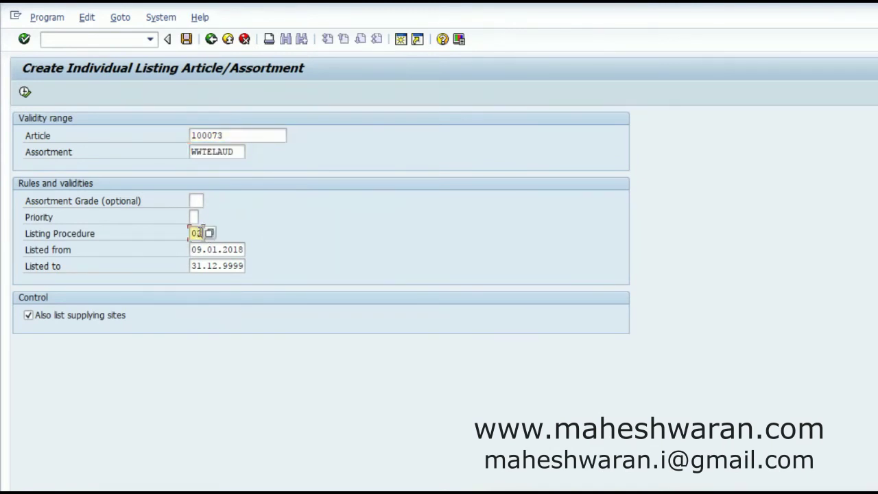
{"action": "type", "text": "2"}
{"action": "left_click", "coordinate": [29, 316]}
{"action": "left_click", "coordinate": [25, 92]}
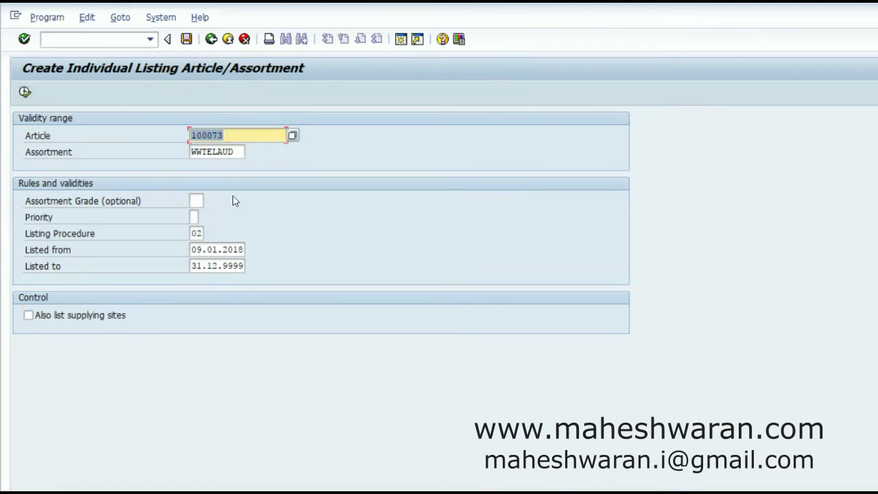
{"action": "key", "text": "End"}
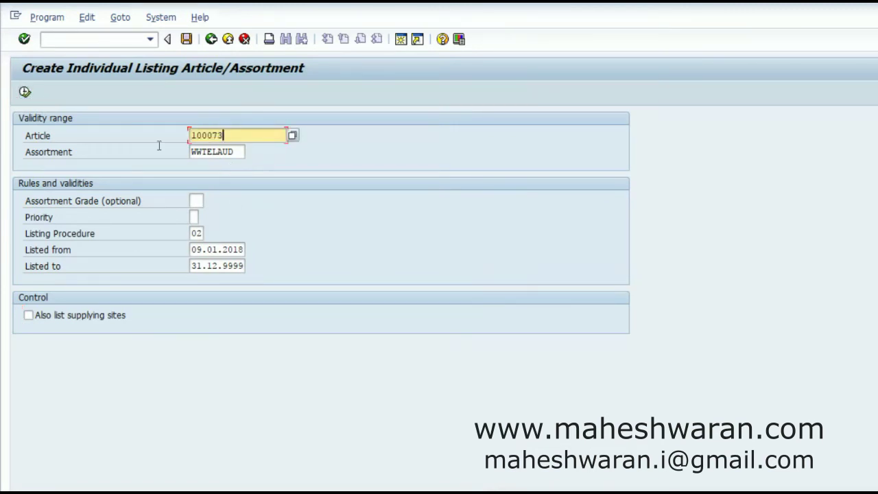
Step: Display the WLK1 listing conditions for article 100073 using transaction SE16N
{"action": "left_click", "coordinate": [102, 39]}
{"action": "type", "text": "/n"}
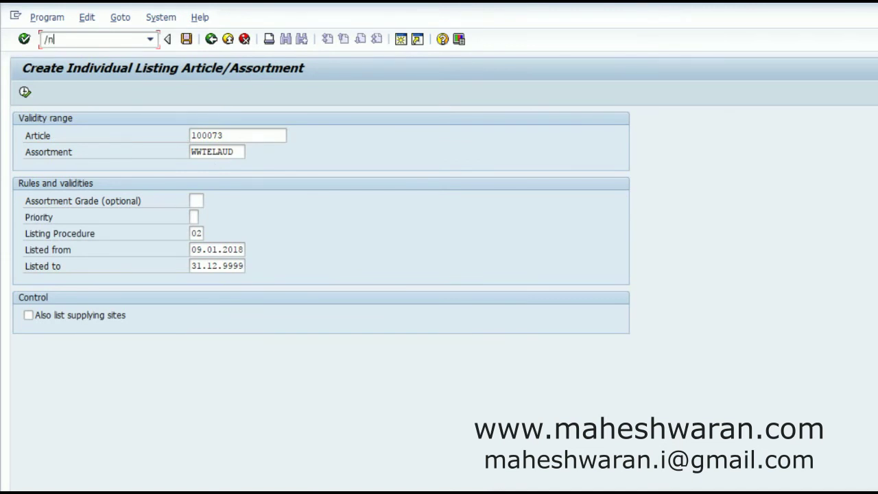
{"action": "type", "text": "se16n"}
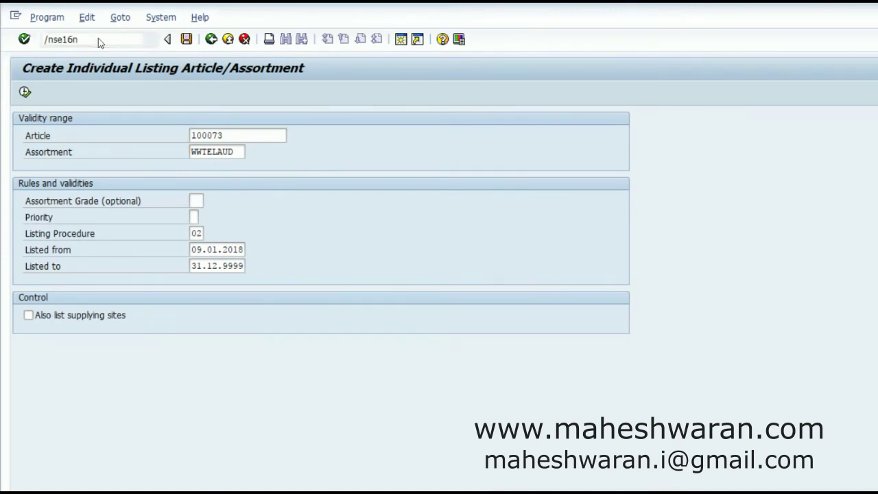
{"action": "key", "text": "Return"}
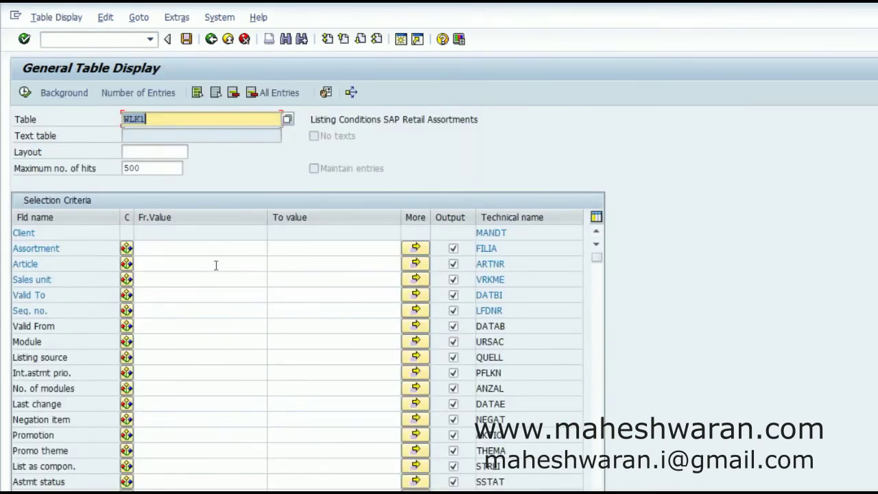
{"action": "left_click", "coordinate": [204, 265]}
{"action": "type", "text": "100073"}
{"action": "key", "text": "Return"}
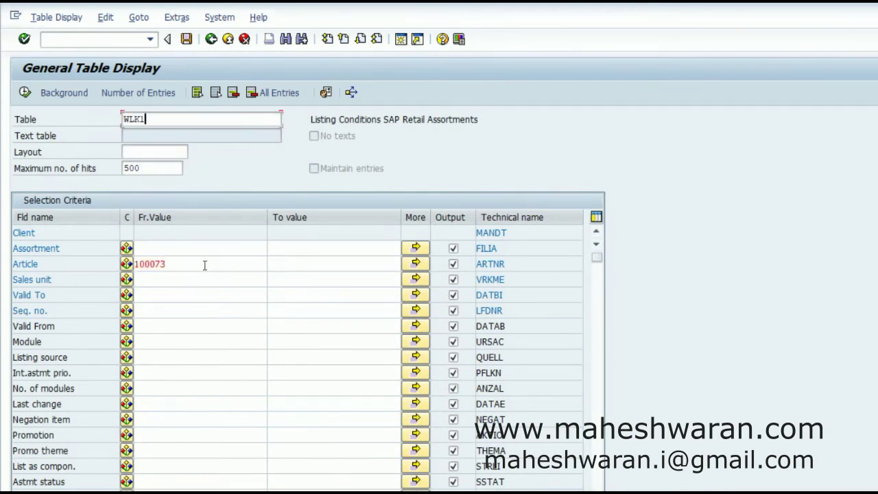
{"action": "left_click", "coordinate": [26, 92]}
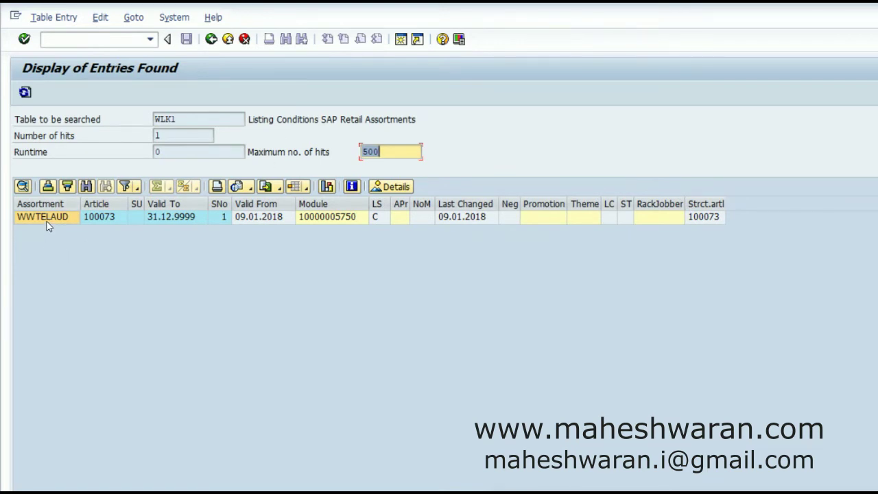
Step: Examine the listing entry's module and look up listing source code C in the list of possible values
{"action": "left_click", "coordinate": [339, 218]}
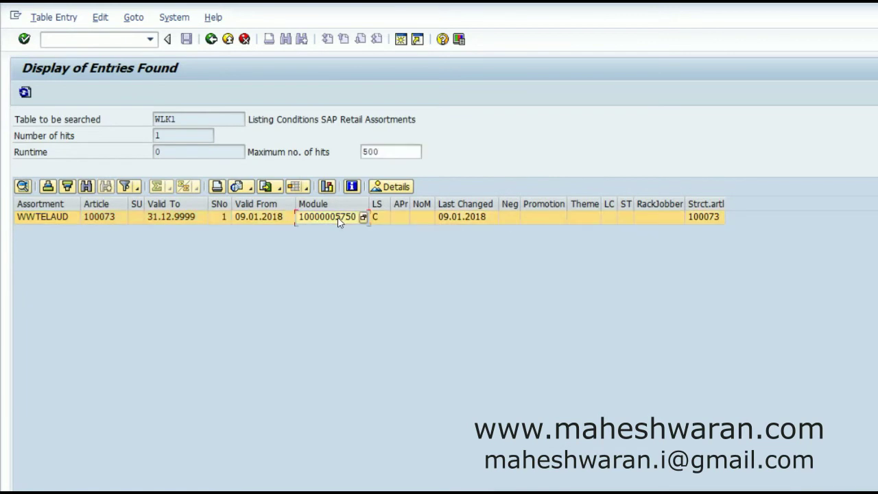
{"action": "double_click", "coordinate": [379, 218]}
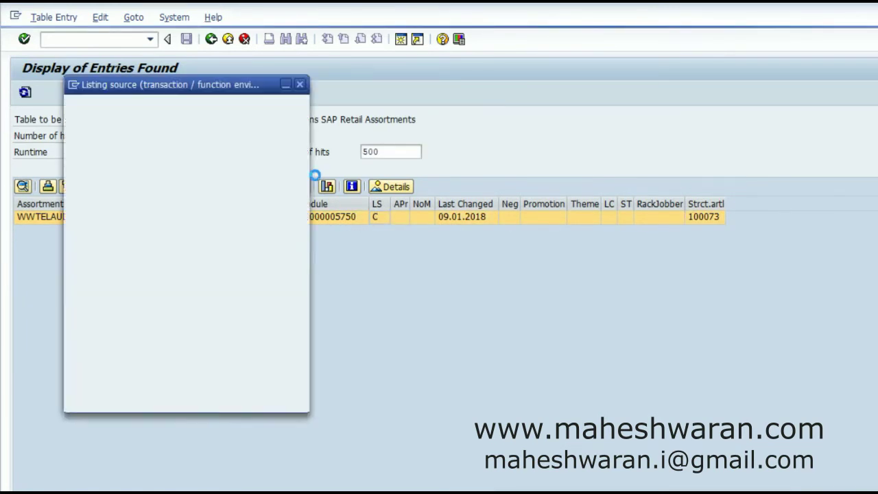
{"action": "left_click_drag", "start_coordinate": [202, 90], "coordinate": [633, 51]}
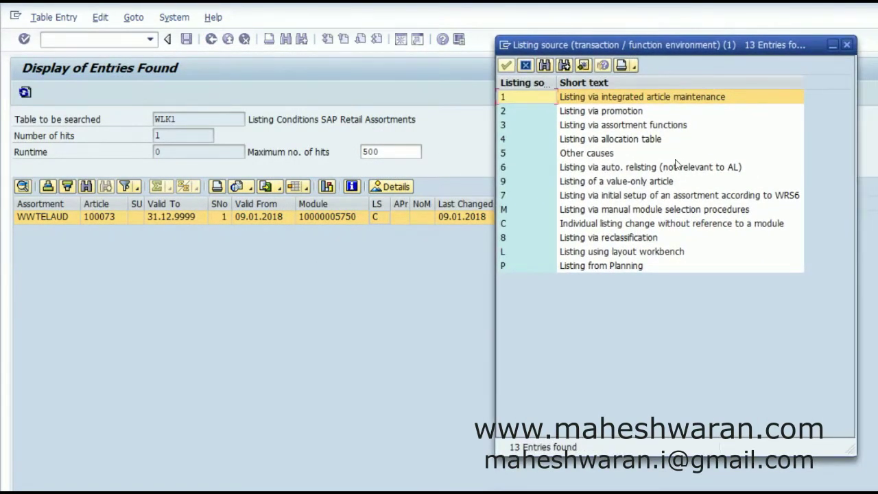
{"action": "left_click", "coordinate": [623, 227]}
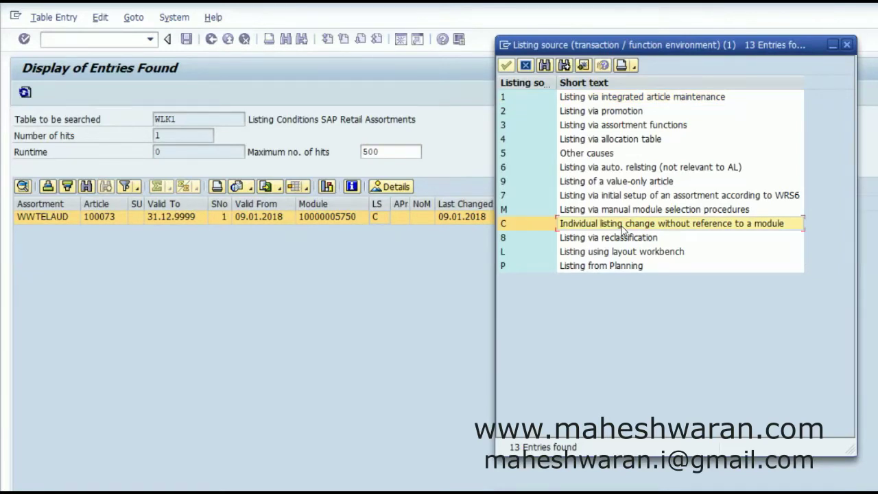
{"action": "left_click", "coordinate": [528, 65]}
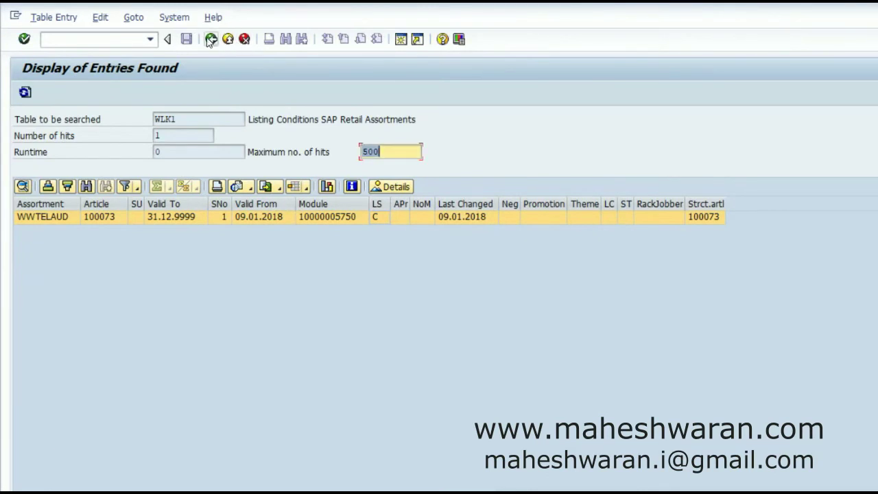
Step: Return to the individual listing transaction WSP4 and list article 100073 in assortment W001 with listing procedure 02
{"action": "left_click", "coordinate": [212, 39]}
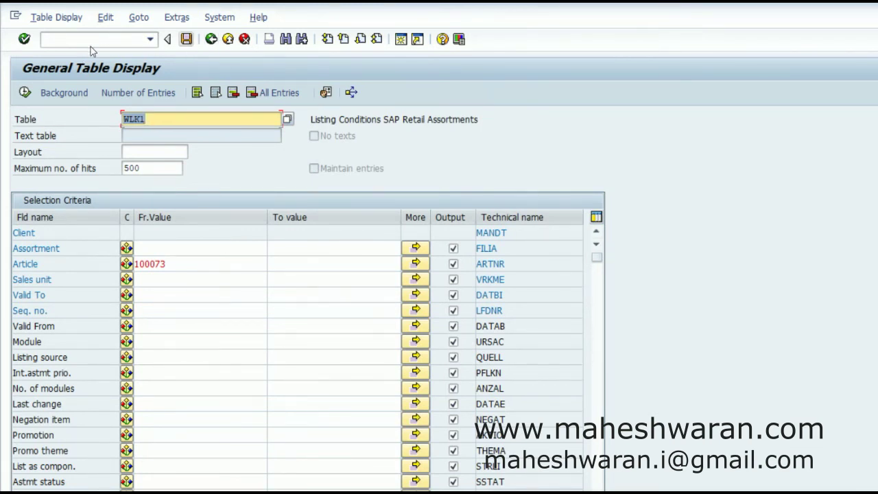
{"action": "left_click", "coordinate": [211, 40]}
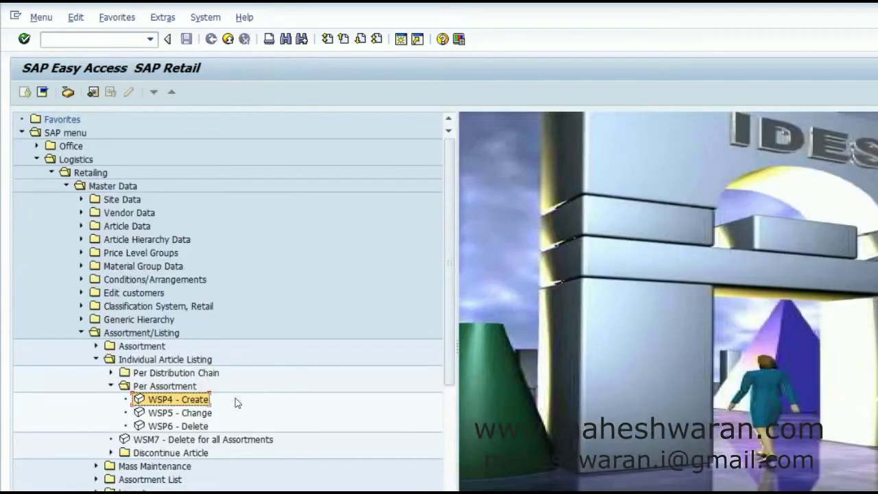
{"action": "double_click", "coordinate": [180, 401]}
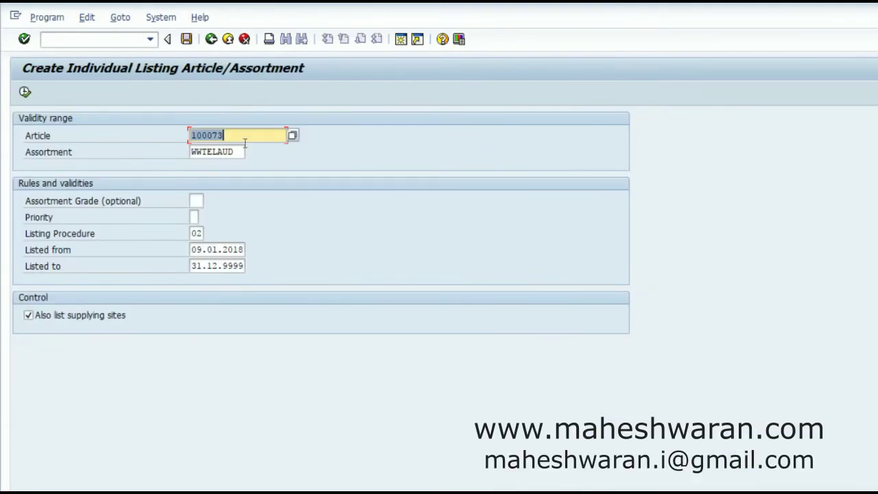
{"action": "key", "text": "Tab"}
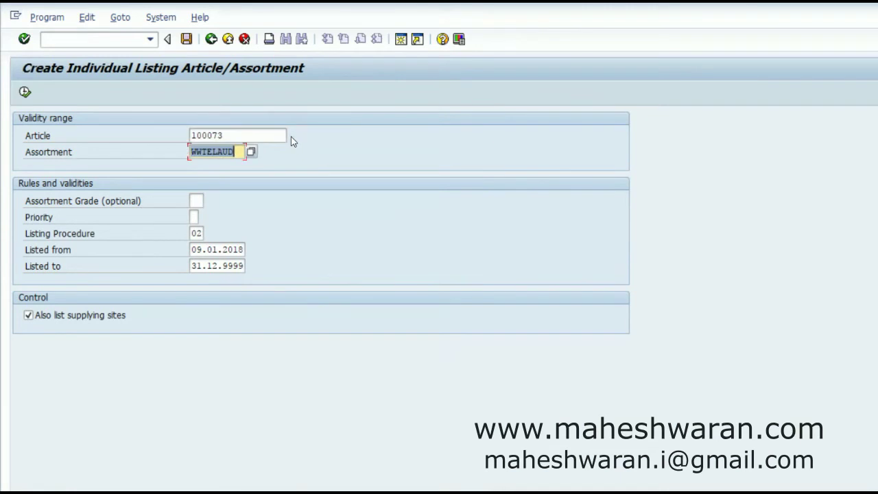
{"action": "type", "text": "w001"}
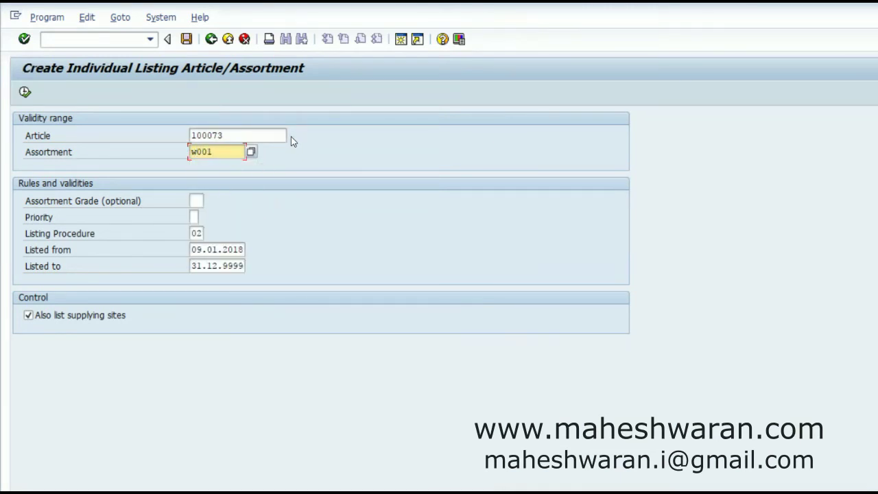
{"action": "key", "text": "Return"}
{"action": "left_click", "coordinate": [25, 92]}
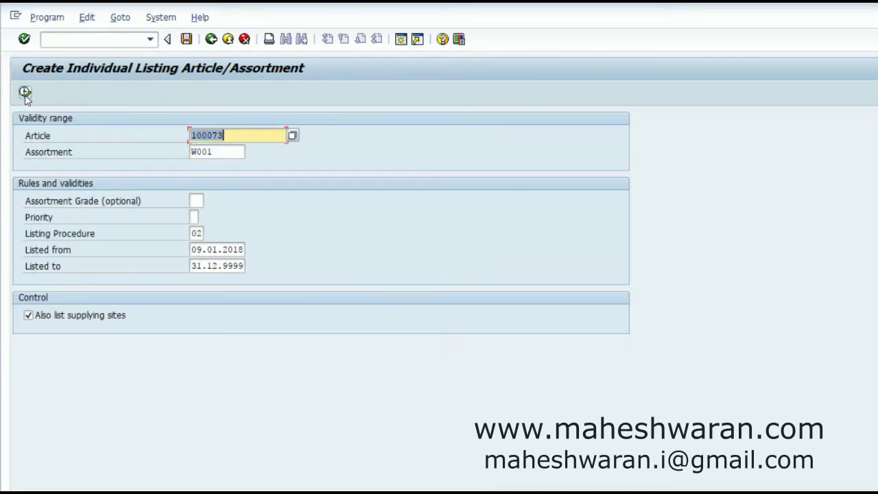
Step: List article 100072 in assortment W001 with the same listing procedure and validity dates
{"action": "left_click", "coordinate": [231, 136]}
{"action": "key", "text": "BackSpace"}
{"action": "type", "text": "2"}
{"action": "left_click", "coordinate": [25, 93]}
Step: Start a standard purchase order in transaction ME21N, hide the document overview and set the vendor to WWVN01
{"action": "left_click", "coordinate": [107, 43]}
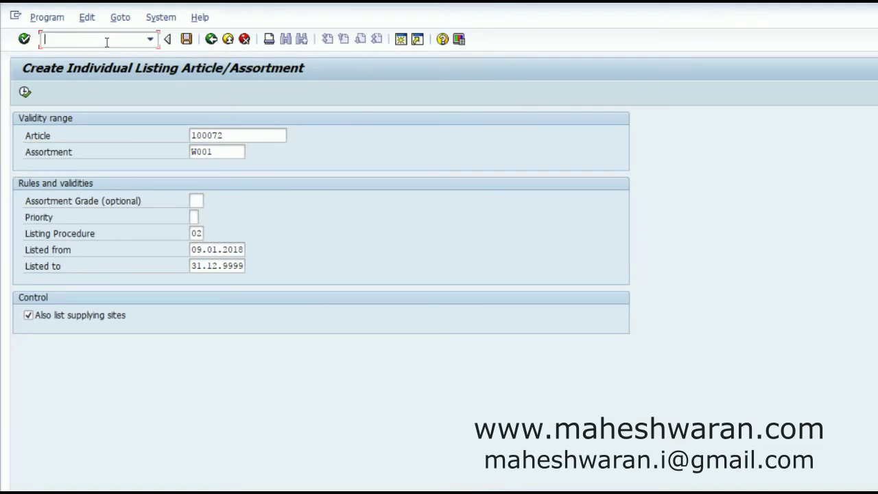
{"action": "type", "text": "/nme21"}
{"action": "type", "text": "d"}
{"action": "key", "text": "Return"}
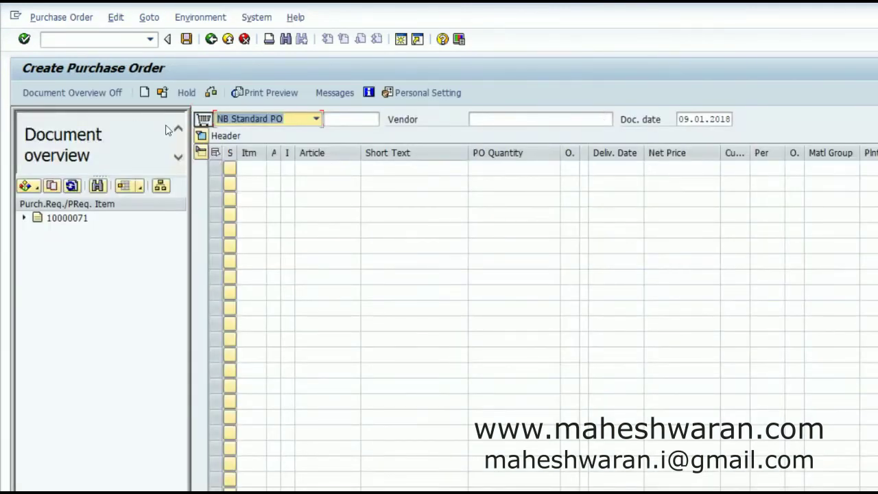
{"action": "left_click", "coordinate": [88, 92]}
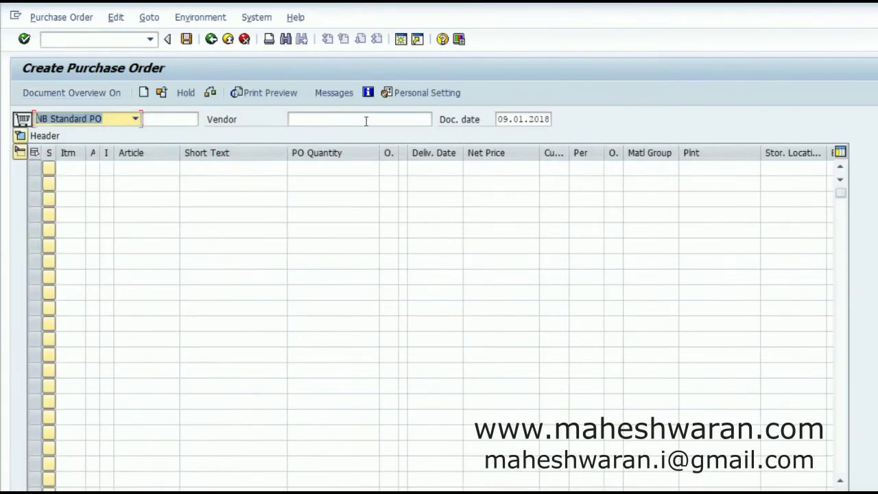
{"action": "left_click", "coordinate": [358, 121]}
{"action": "key", "text": "BackSpace"}
{"action": "key", "text": "Down"}
{"action": "key", "text": "Return"}
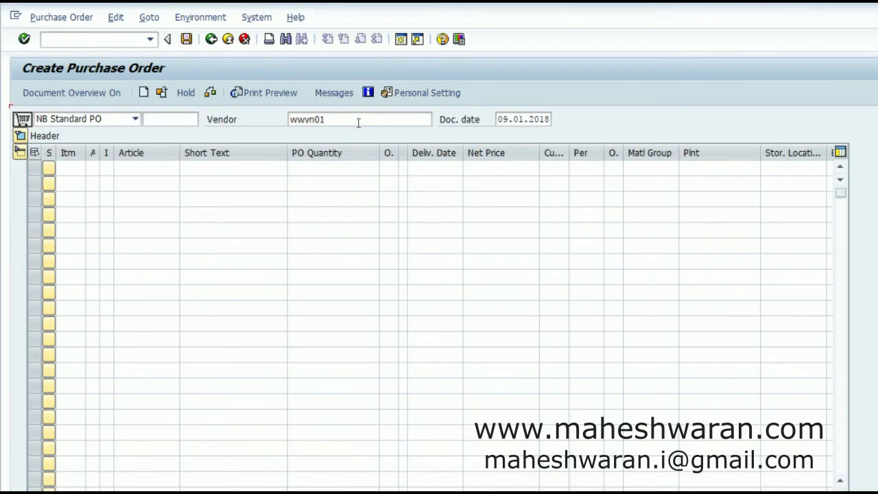
{"action": "key", "text": "Return"}
Step: Enter article 100072 with quantity 10 and plant W001 as the first purchase order item
{"action": "left_click", "coordinate": [131, 168]}
{"action": "key", "text": "BackSpace"}
{"action": "key", "text": "Down"}
{"action": "key", "text": "Return"}
{"action": "key", "text": "Tab"}
{"action": "key", "text": "Tab"}
{"action": "type", "text": "10"}
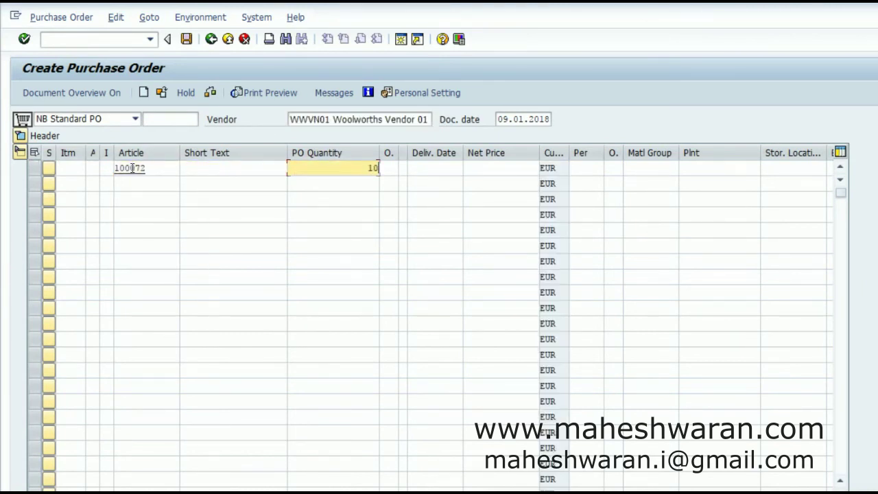
{"action": "left_click", "coordinate": [694, 171]}
{"action": "type", "text": "w"}
{"action": "key", "text": "Down"}
{"action": "key", "text": "Return"}
{"action": "key", "text": "Return"}
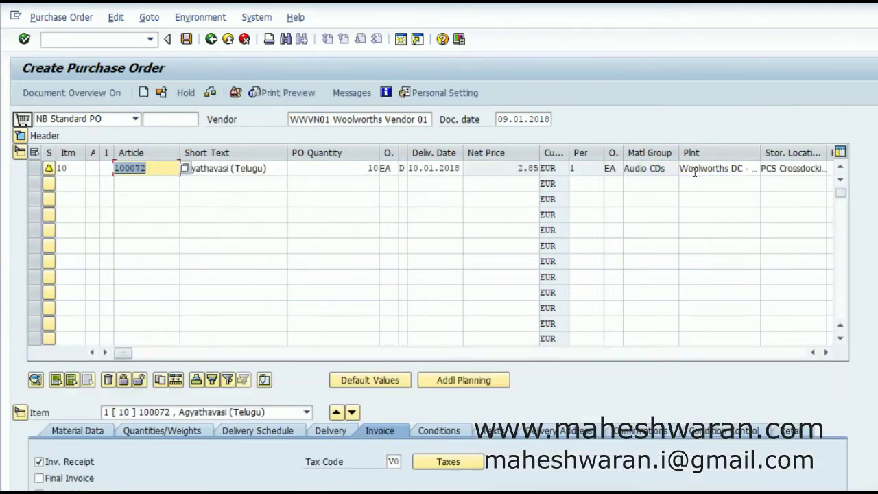
Step: Add article 100073 with quantity 10 and plant W001 as the second purchase order item
{"action": "left_click", "coordinate": [127, 184]}
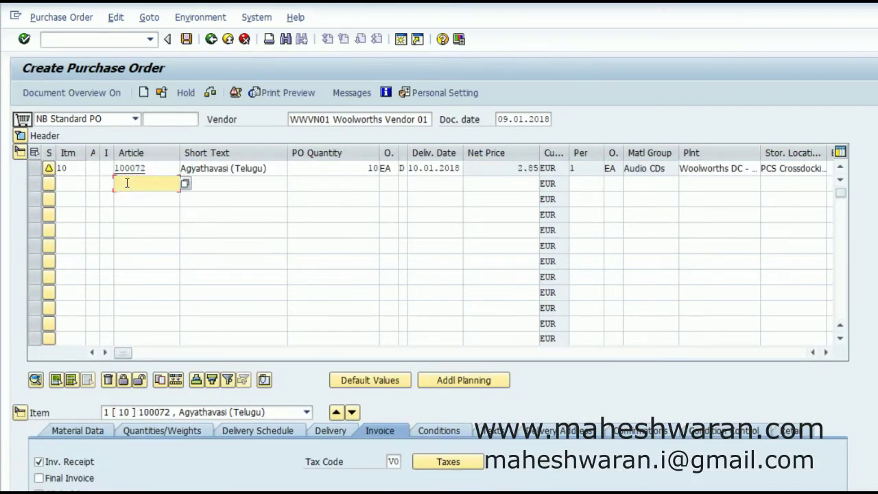
{"action": "type", "text": "100073"}
{"action": "key", "text": "Tab"}
{"action": "key", "text": "Tab"}
{"action": "type", "text": "10"}
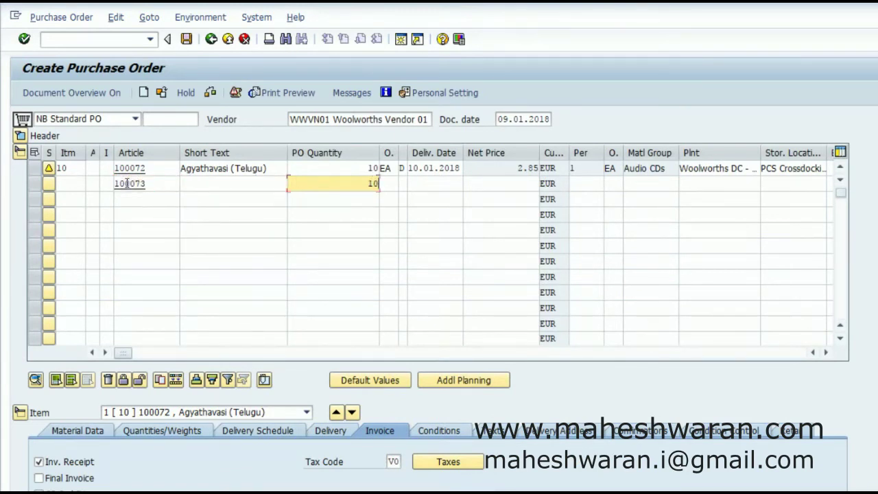
{"action": "left_click", "coordinate": [710, 182]}
{"action": "type", "text": "w001"}
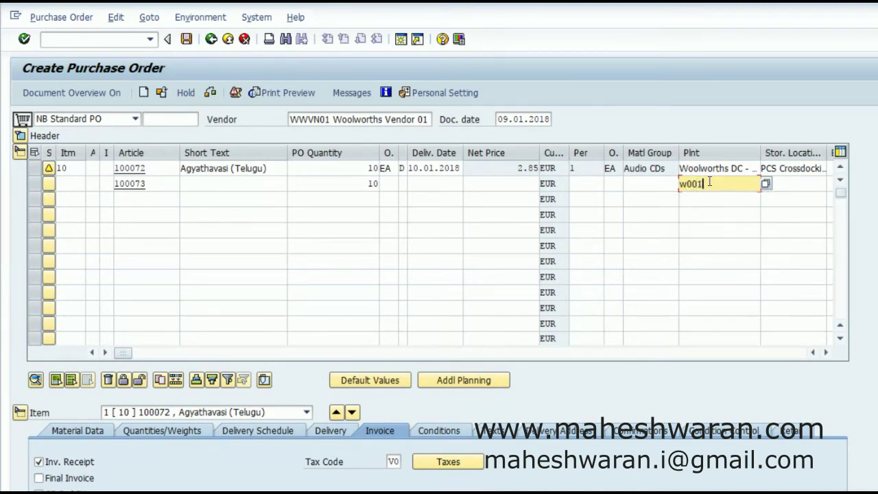
{"action": "key", "text": "Return"}
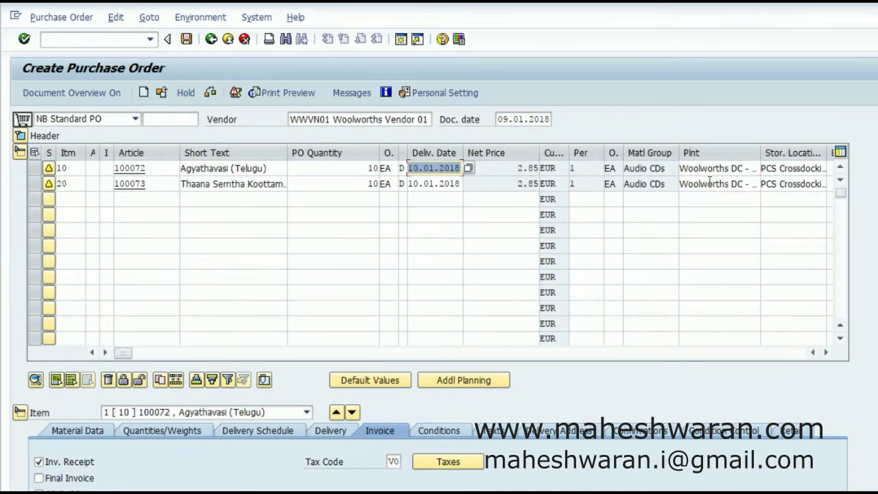
Step: Try adding article 100072 for plant W002 as the third purchase order item and check its item message status
{"action": "left_click", "coordinate": [149, 201]}
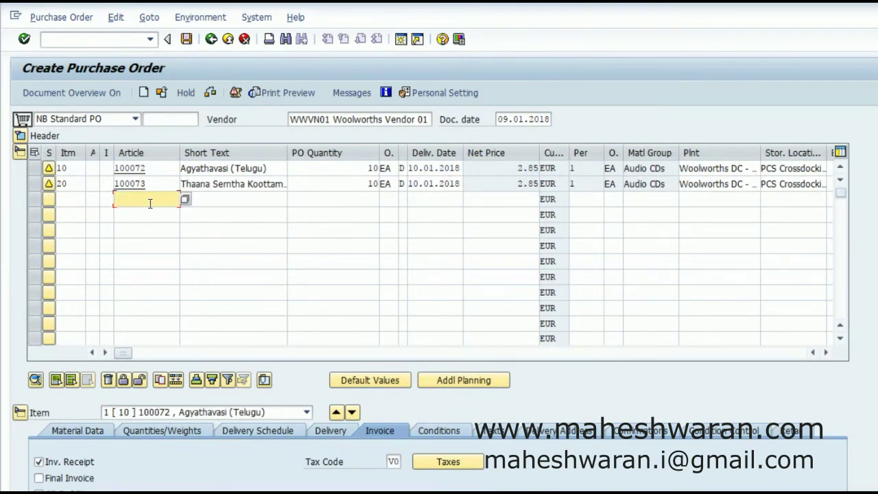
{"action": "type", "text": "100072"}
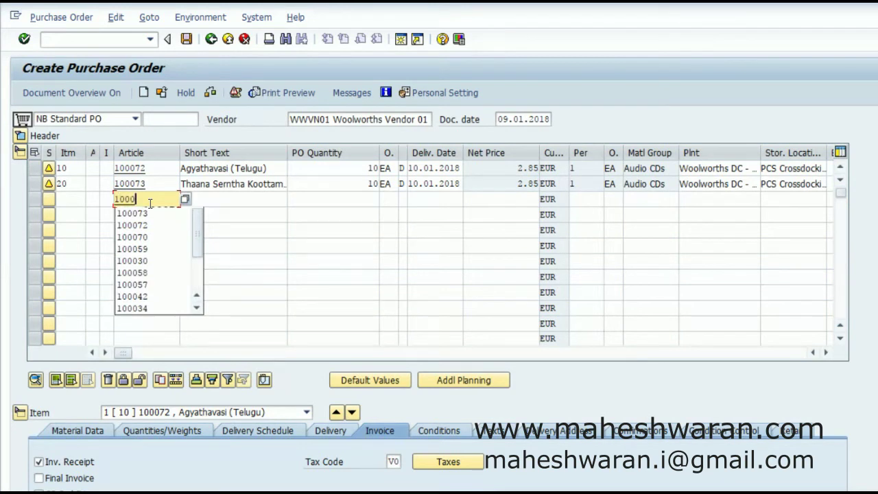
{"action": "left_click", "coordinate": [721, 198]}
{"action": "type", "text": "w00"}
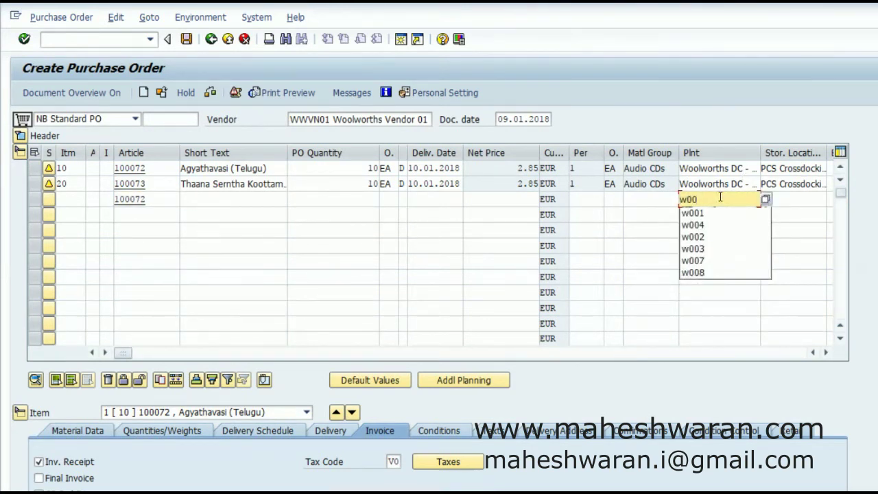
{"action": "type", "text": "2"}
{"action": "key", "text": "Return"}
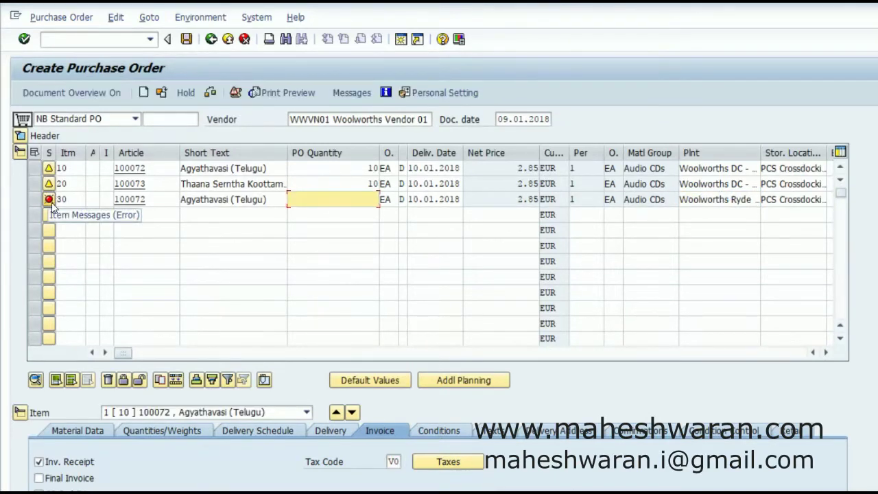
{"action": "left_click", "coordinate": [223, 204]}
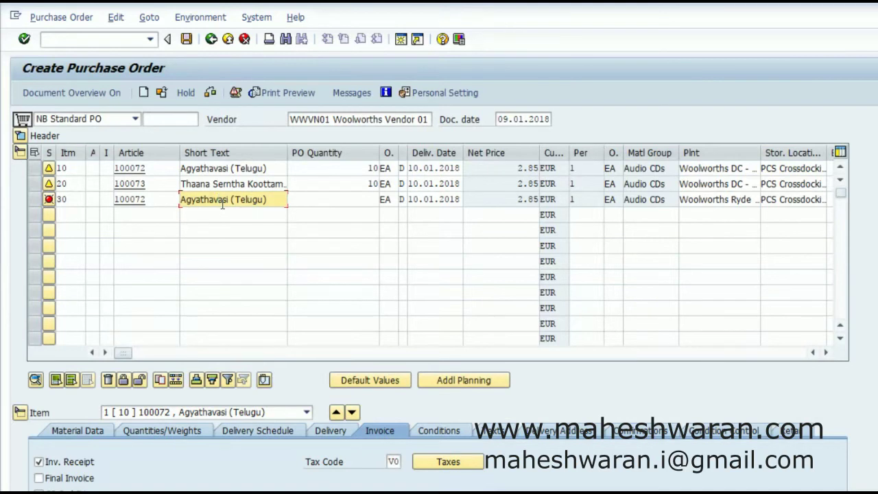
Step: Open Reference Site Assignment and display the sites assigned to assortment reference site WRDC
{"action": "left_click", "coordinate": [69, 38]}
{"action": "type", "text": "/n"}
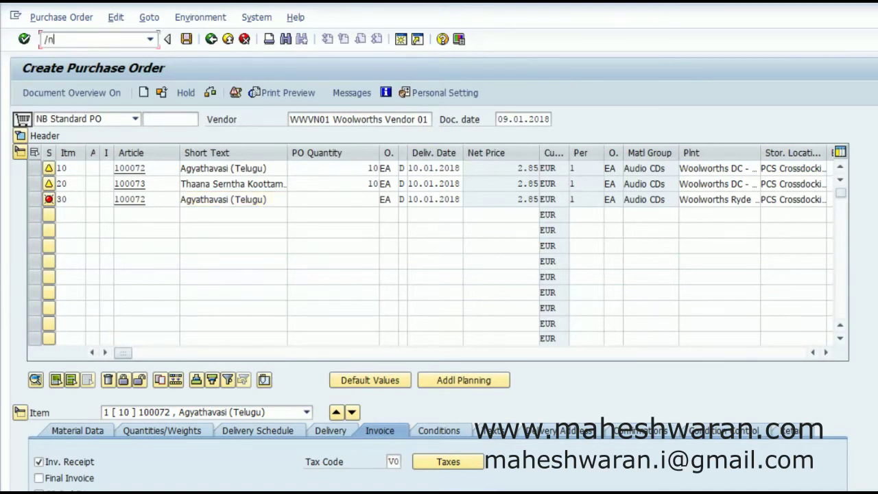
{"action": "type", "text": "me21n"}
{"action": "key", "text": "Return"}
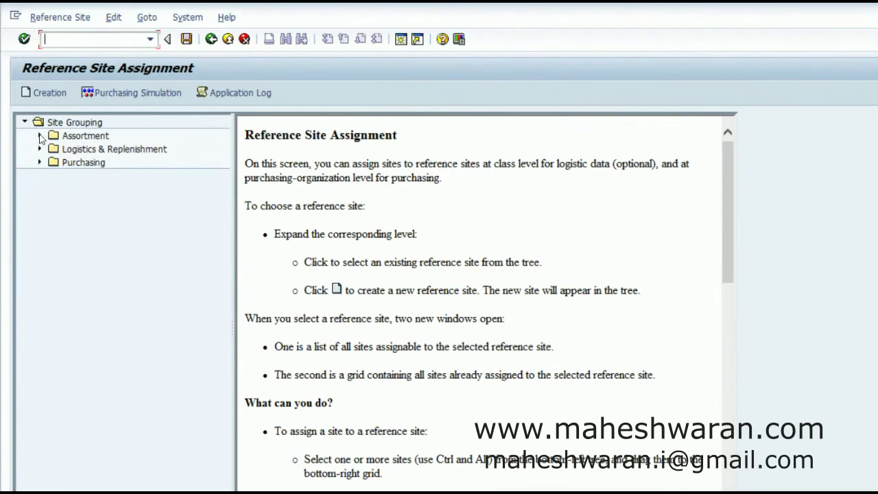
{"action": "left_click", "coordinate": [39, 137]}
{"action": "left_click", "coordinate": [87, 219]}
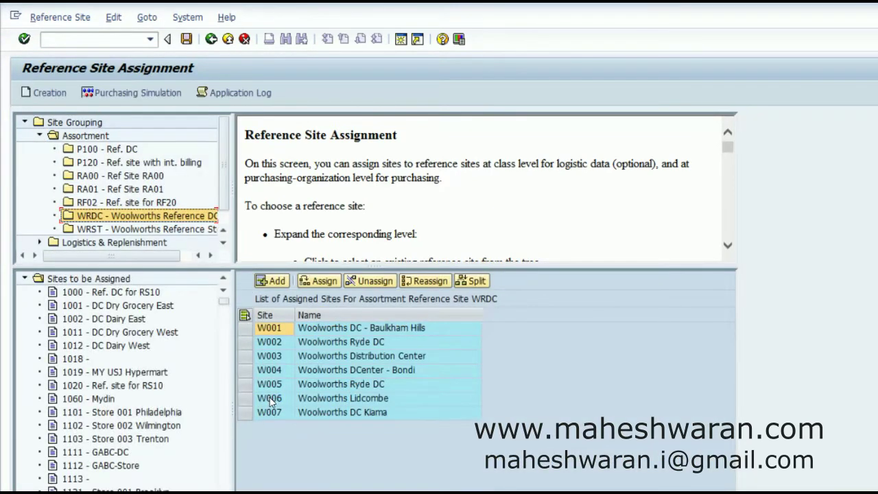
Step: Open transaction WSP4 and list article 100072 in assortment WRDC with listing procedure 02
{"action": "left_click", "coordinate": [96, 43]}
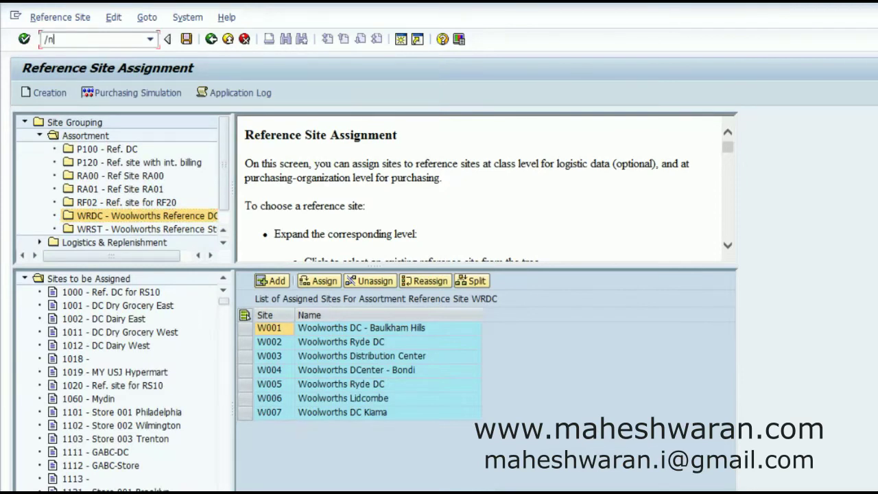
{"action": "type", "text": "/nwsp4"}
{"action": "key", "text": "Return"}
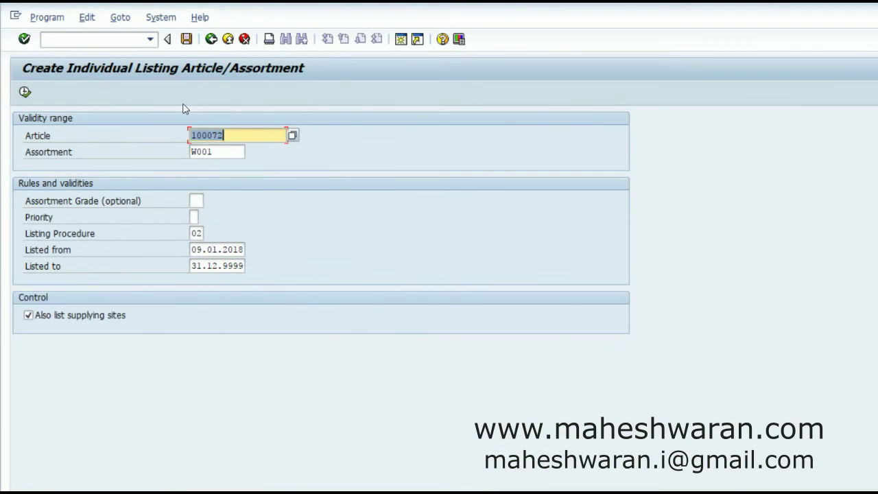
{"action": "key", "text": "Tab"}
{"action": "type", "text": "w"}
{"action": "type", "text": "c"}
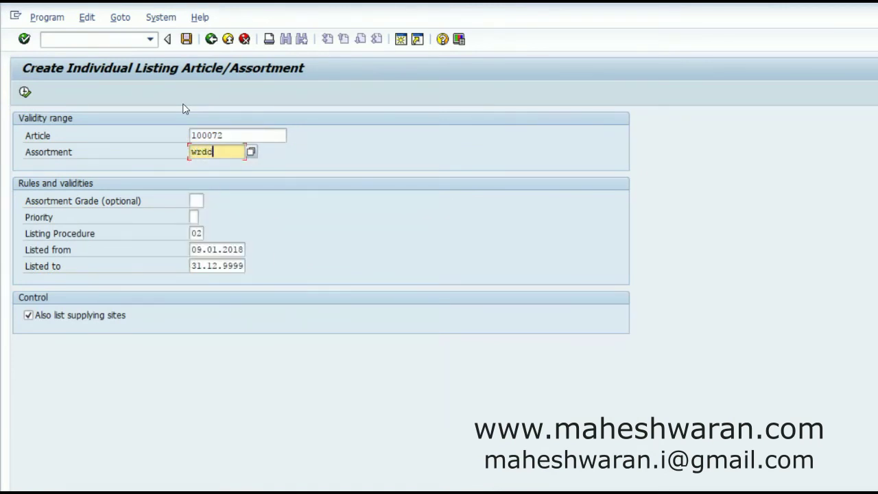
{"action": "key", "text": "Return"}
{"action": "left_click", "coordinate": [25, 92]}
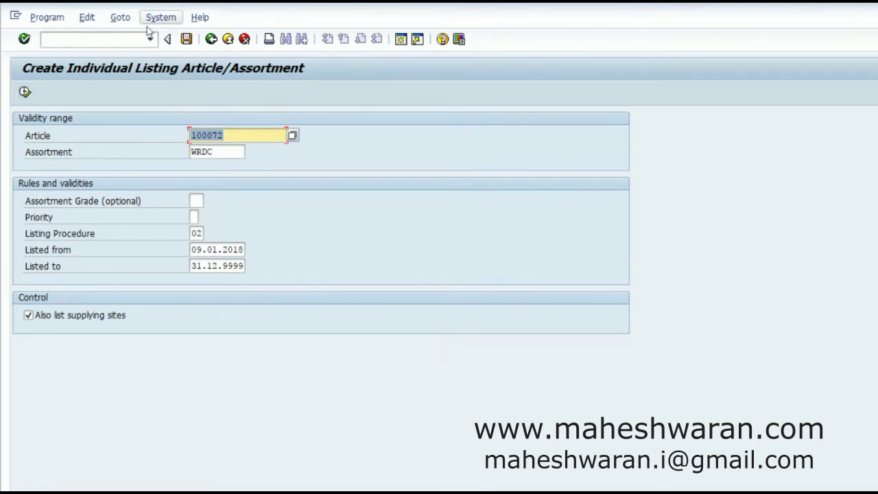
Step: Create a new standard purchase order in ME21N for vendor WWVN01 with the document overview hidden
{"action": "left_click", "coordinate": [116, 38]}
{"action": "type", "text": "/nme21n"}
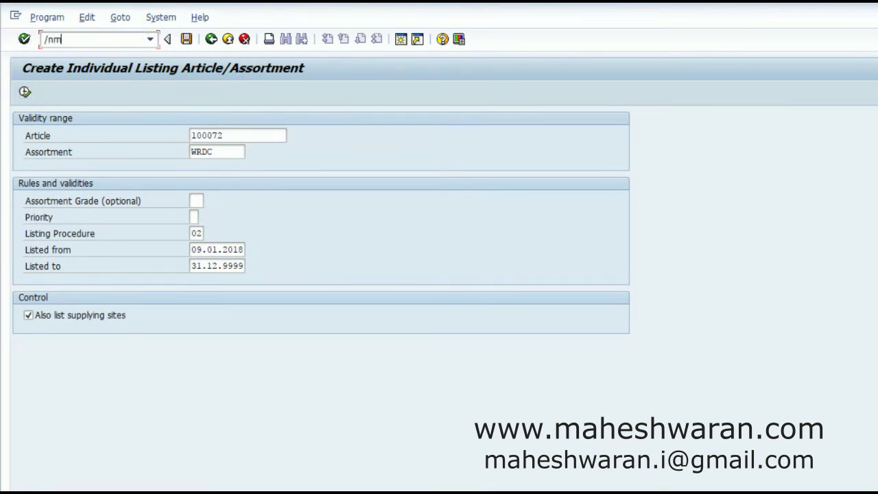
{"action": "key", "text": "Return"}
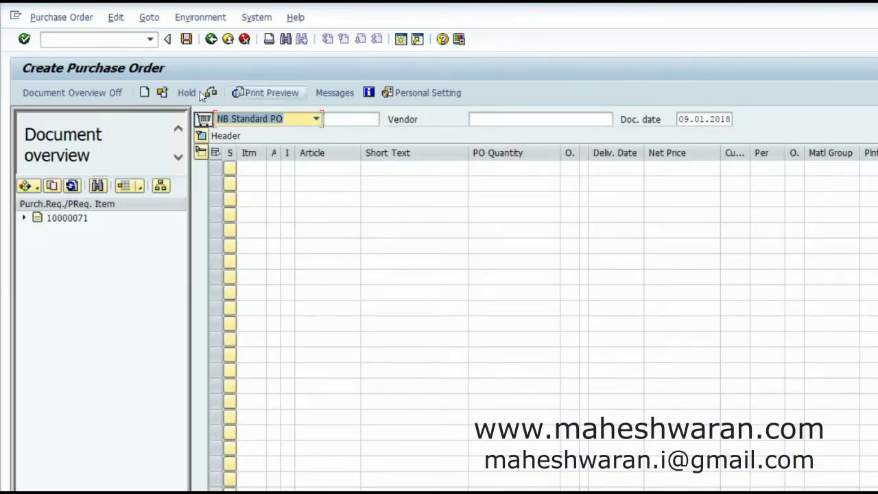
{"action": "left_click", "coordinate": [106, 92]}
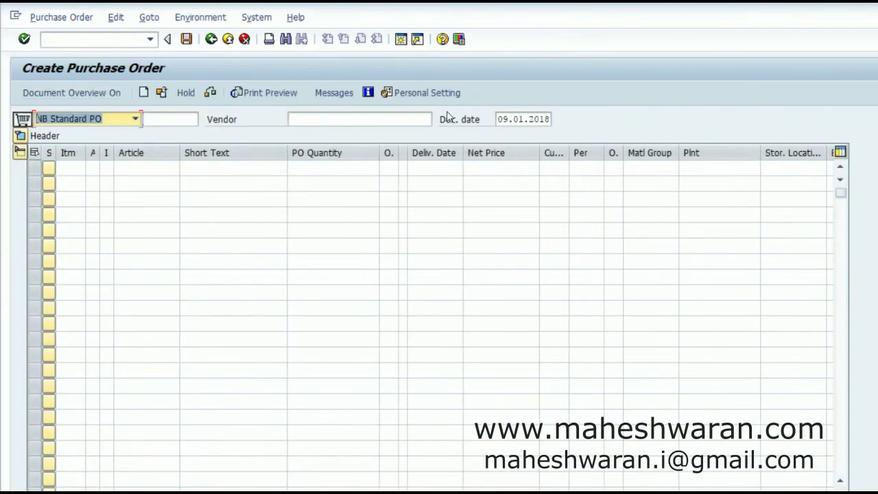
{"action": "left_click", "coordinate": [406, 119]}
{"action": "key", "text": "Down"}
{"action": "key", "text": "Return"}
{"action": "key", "text": "Return"}
Step: Enter article 100072 with quantity 10 and plant W002 as the order item and check its item message status
{"action": "left_click", "coordinate": [130, 169]}
{"action": "type", "text": "100972"}
{"action": "key", "text": "Tab"}
{"action": "type", "text": "10"}
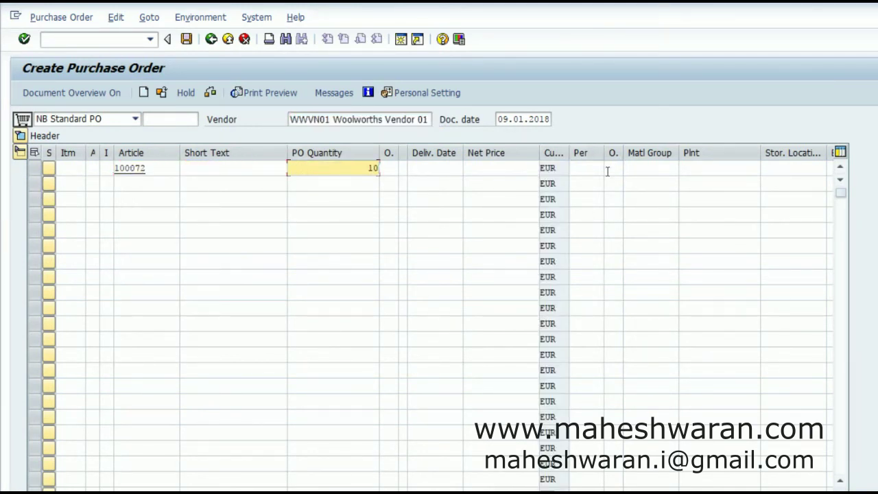
{"action": "left_click", "coordinate": [746, 169]}
{"action": "type", "text": "w00"}
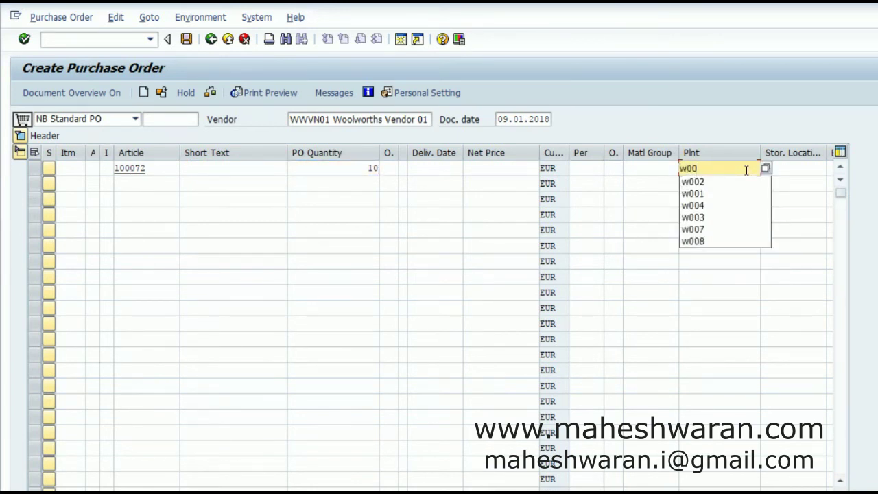
{"action": "type", "text": "2"}
{"action": "key", "text": "Return"}
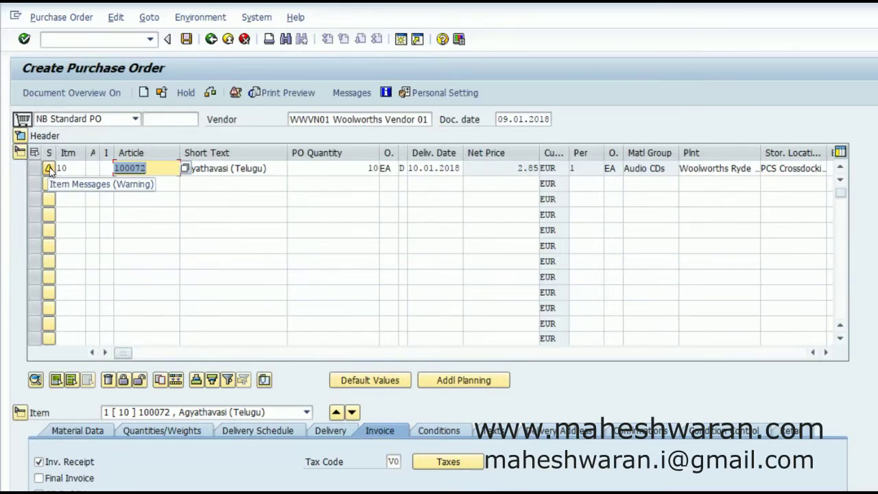
{"action": "left_click", "coordinate": [241, 169]}
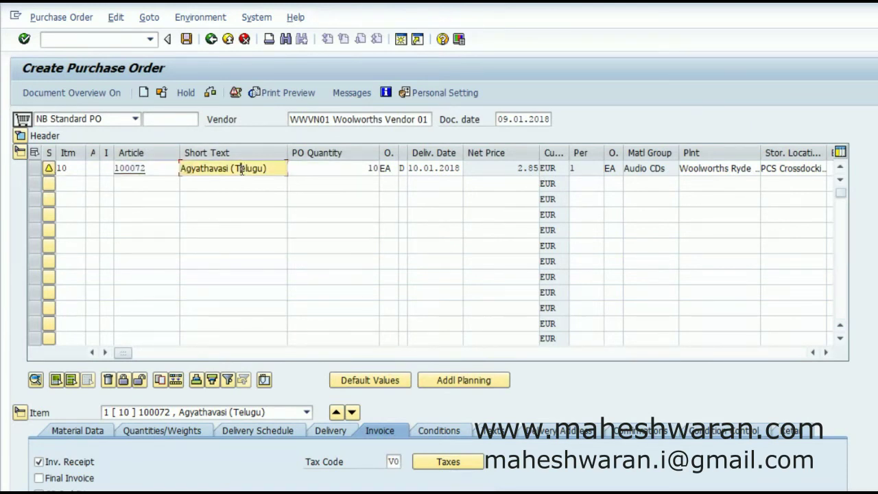
{"action": "left_click", "coordinate": [357, 172]}
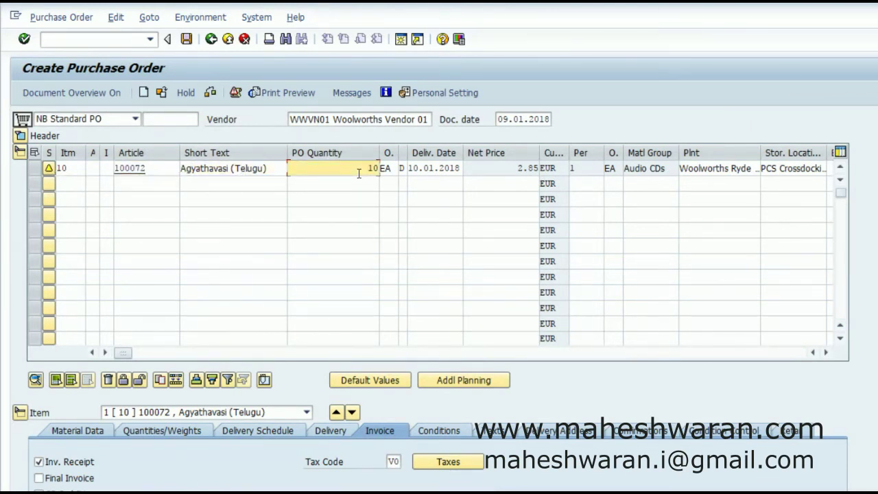